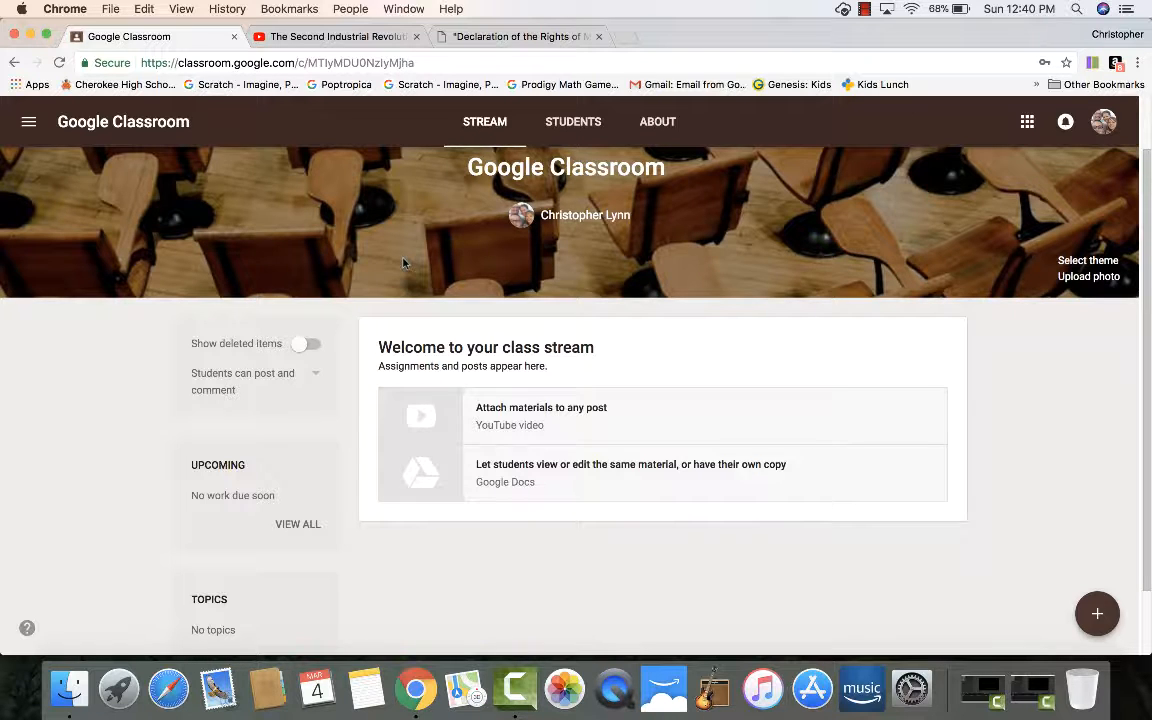
# Start a new assignment in the Google Classroom class stream
pyautogui.scroll(-1, 361, 585)
pyautogui.scroll(2, 361, 585)
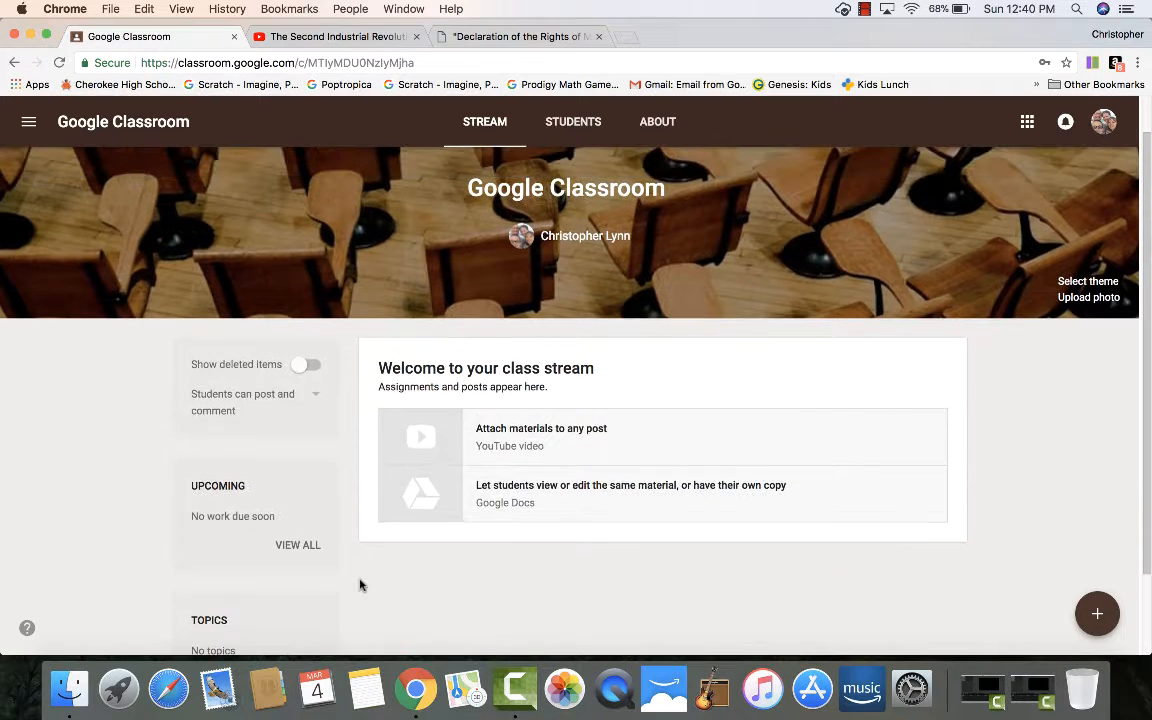
pyautogui.moveTo(1094, 614)
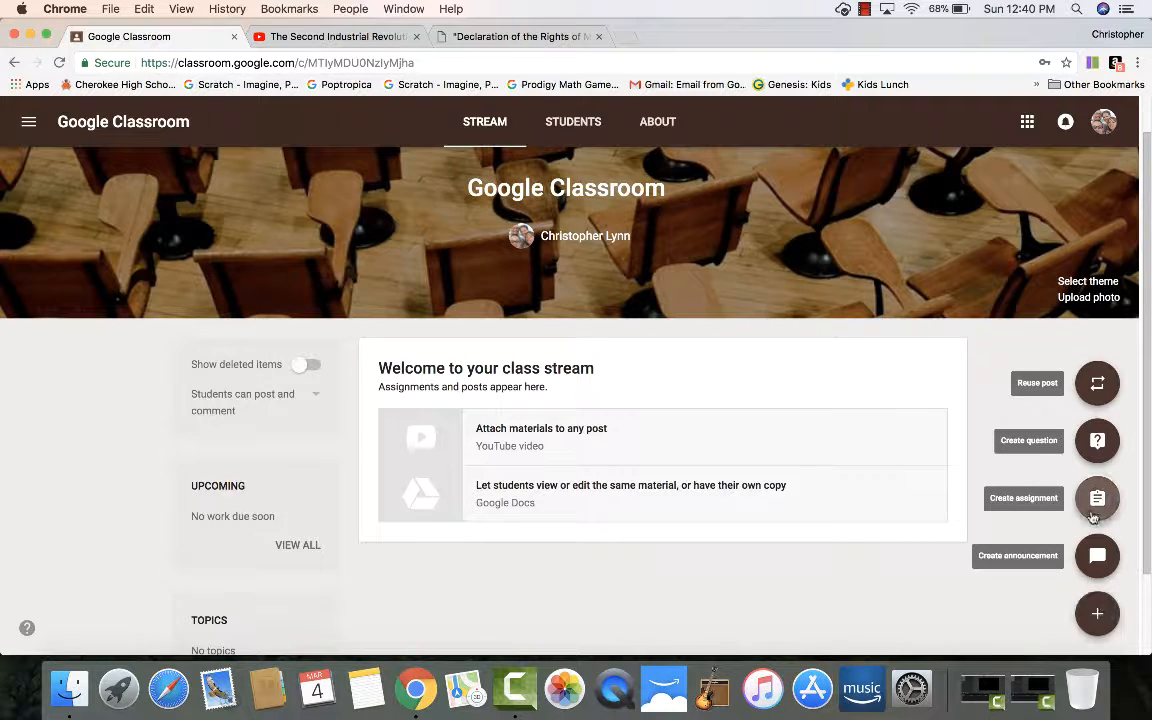
pyautogui.click(1096, 500)
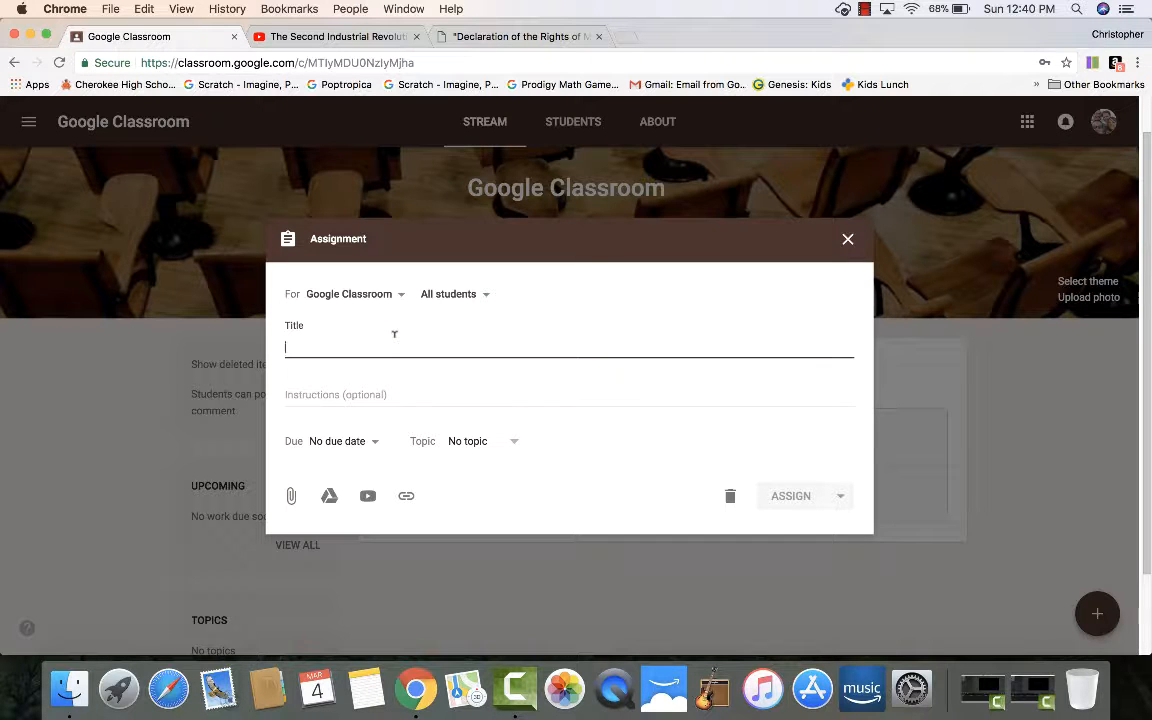
# Try adding the World Cultures 6 and World Cultures 2 classes to the assignment's recipients, and deselect both again
pyautogui.click(372, 298)
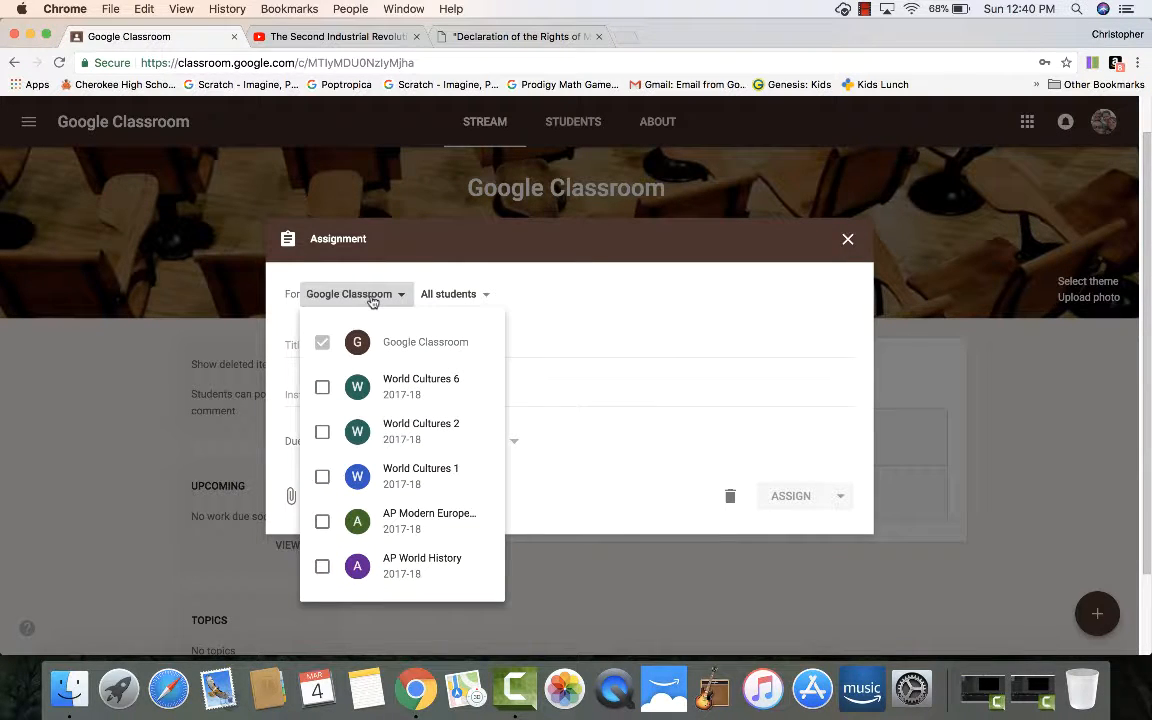
pyautogui.click(372, 298)
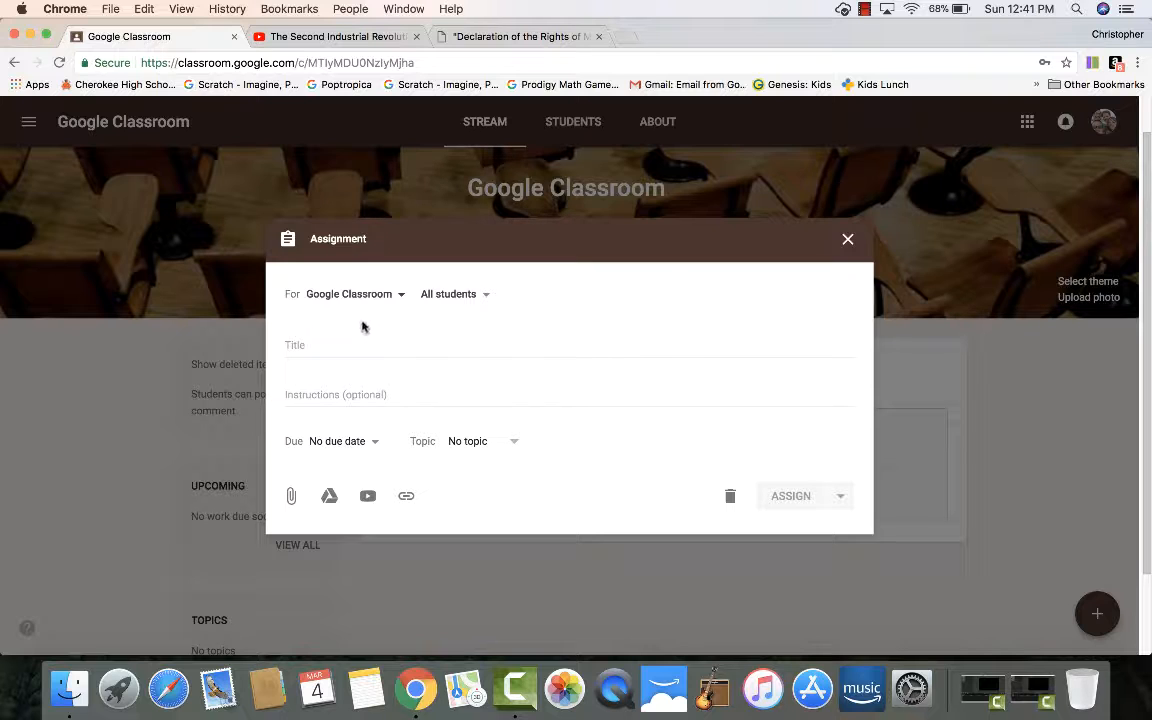
pyautogui.click(352, 296)
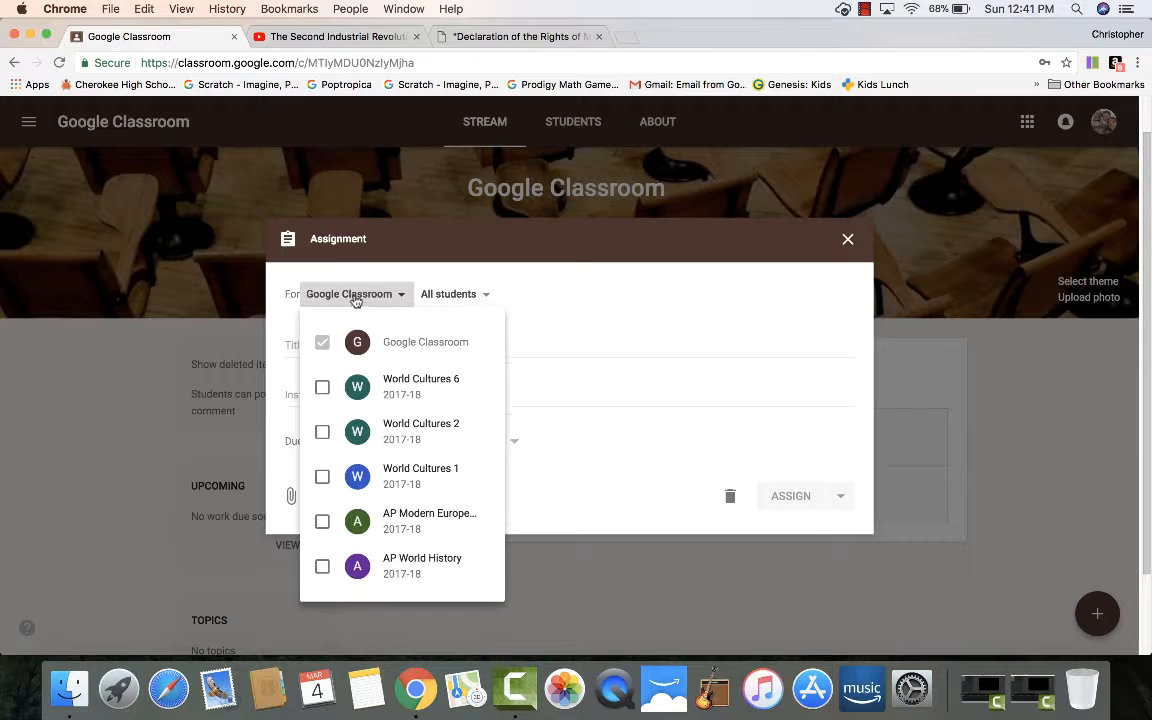
pyautogui.click(320, 386)
pyautogui.click(322, 446)
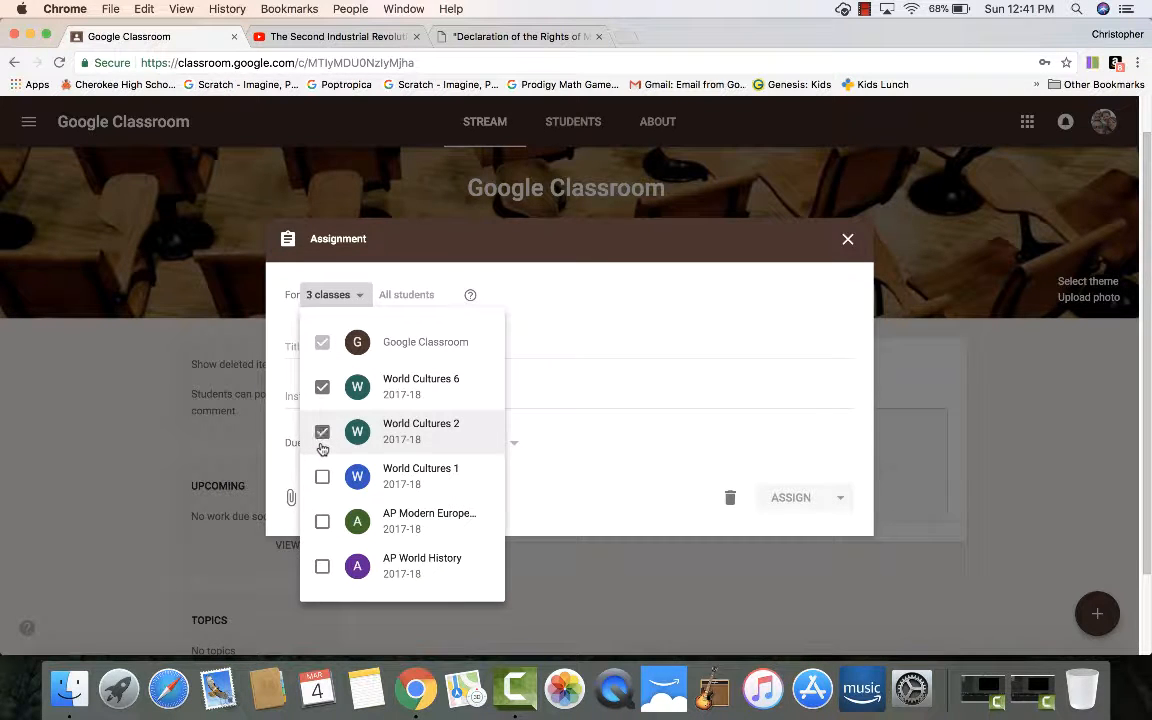
pyautogui.click(321, 440)
pyautogui.click(321, 391)
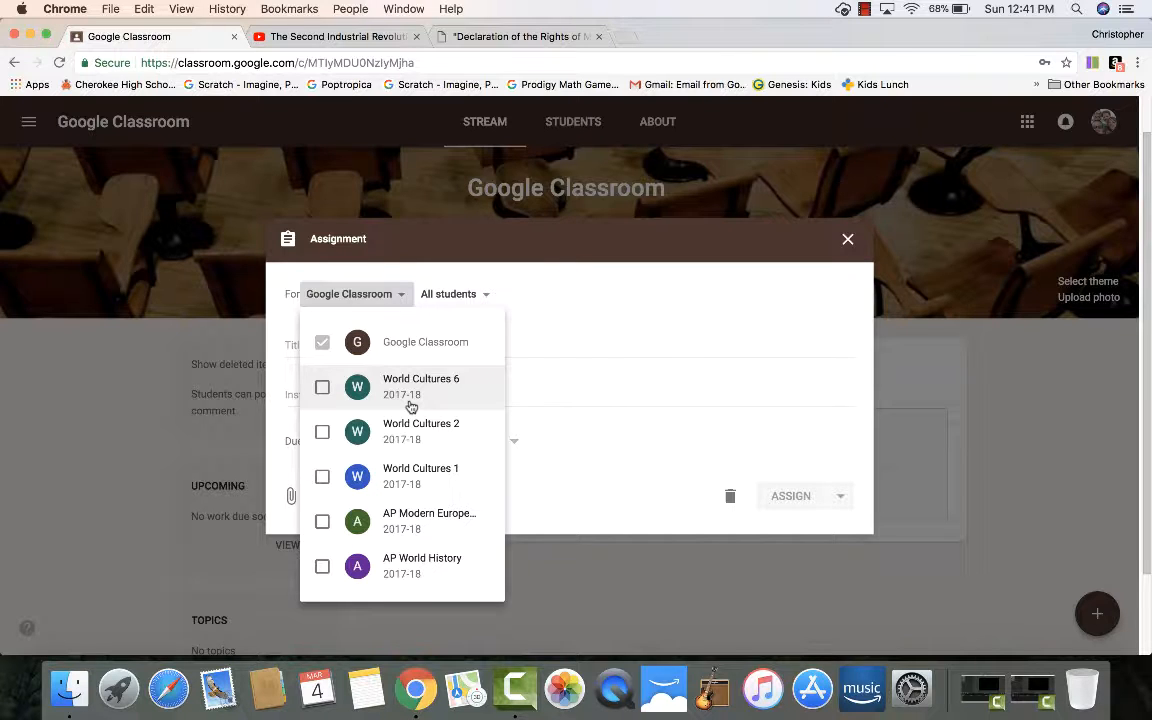
pyautogui.click(561, 431)
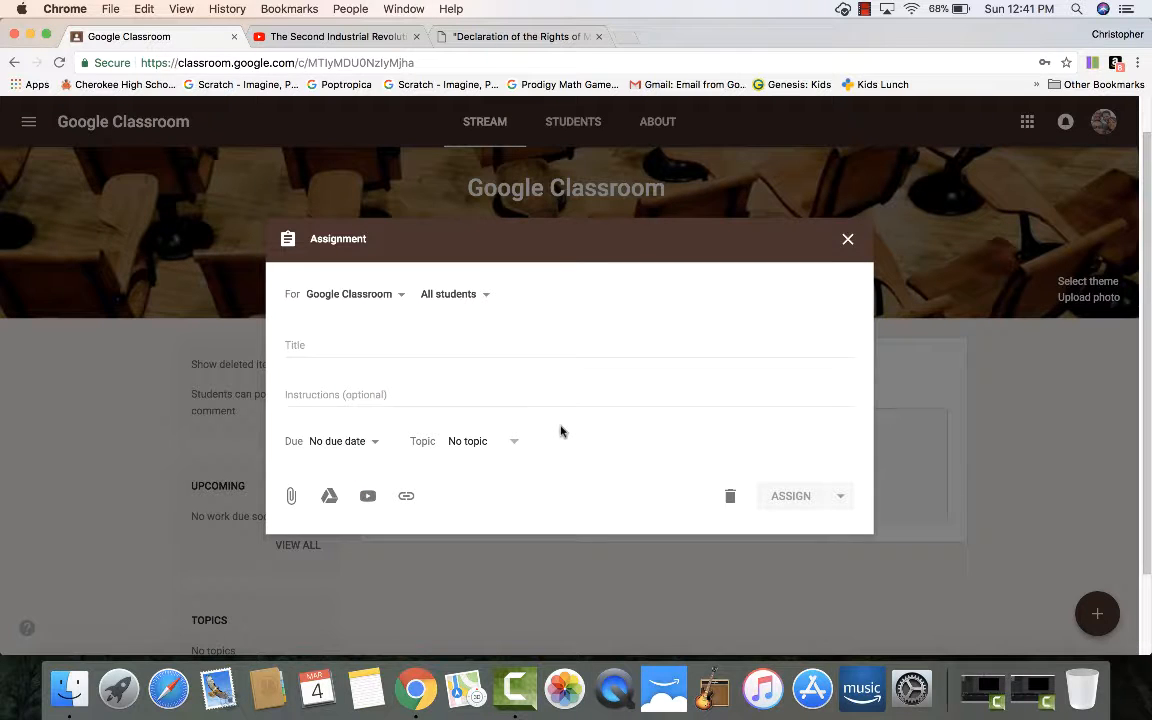
# Title the assignment "#001: Second Industrial Revolution"
pyautogui.click(326, 345)
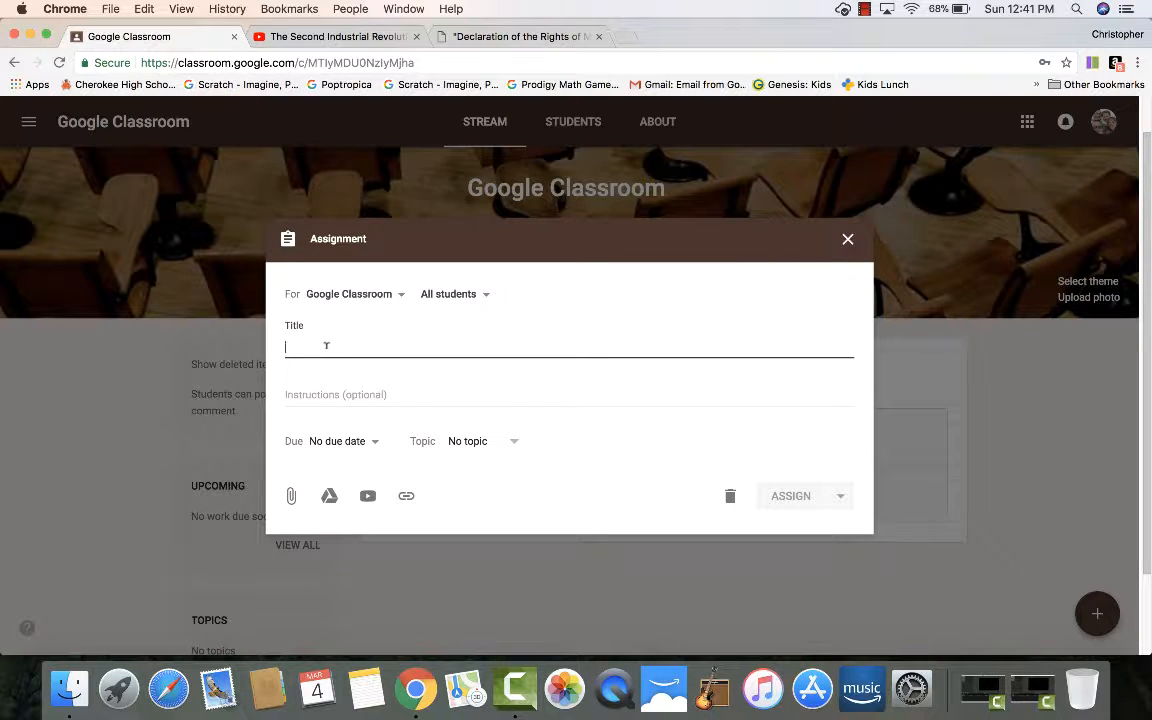
pyautogui.write('#001:')
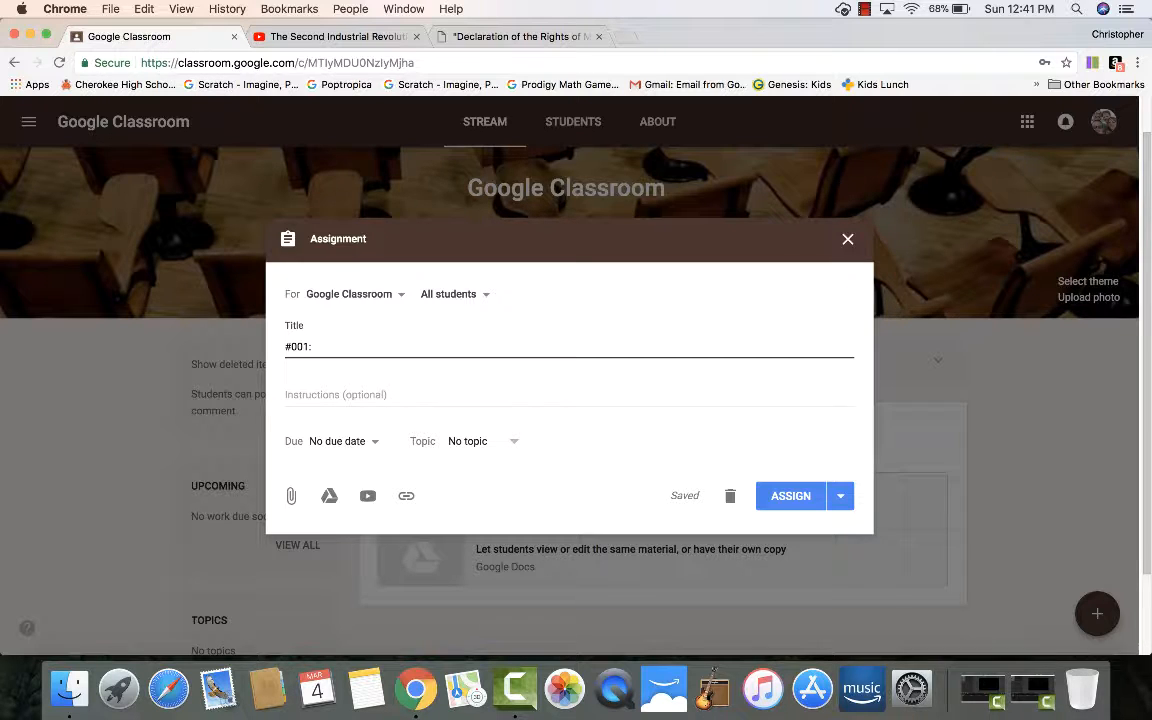
pyautogui.write('Second Industrial Rvol')
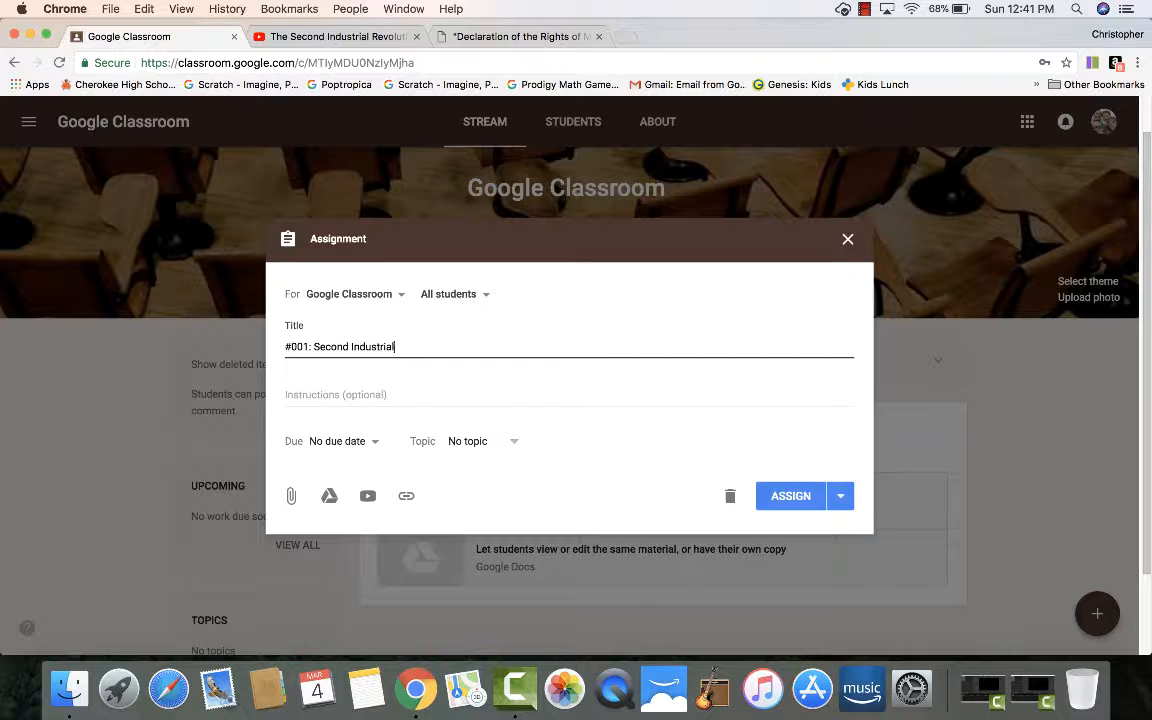
pyautogui.press('BackSpace')
pyautogui.press('BackSpace')
pyautogui.press('BackSpace')
pyautogui.write('evolution')
# Enter three numbered instruction lines: "1. Please watch the video", "2. Take notes on the video", "3. Be prepared for a discussion about the video"
pyautogui.press('Tab')
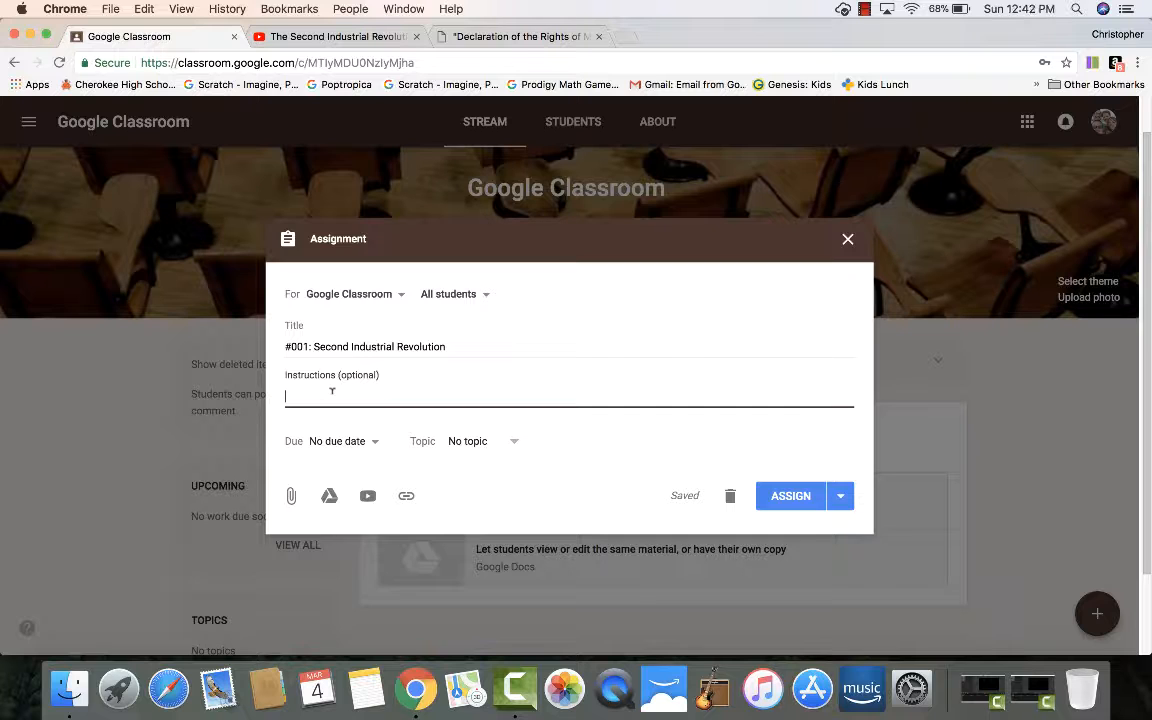
pyautogui.write('1. Please watch the video')
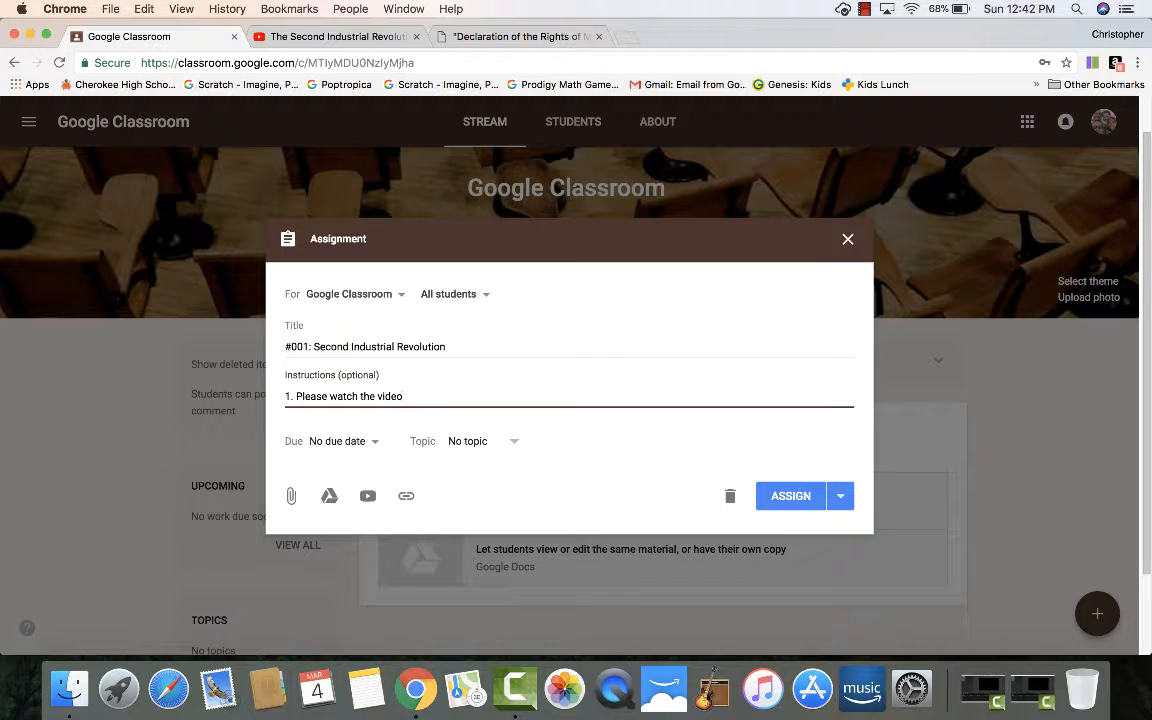
pyautogui.press('Return')
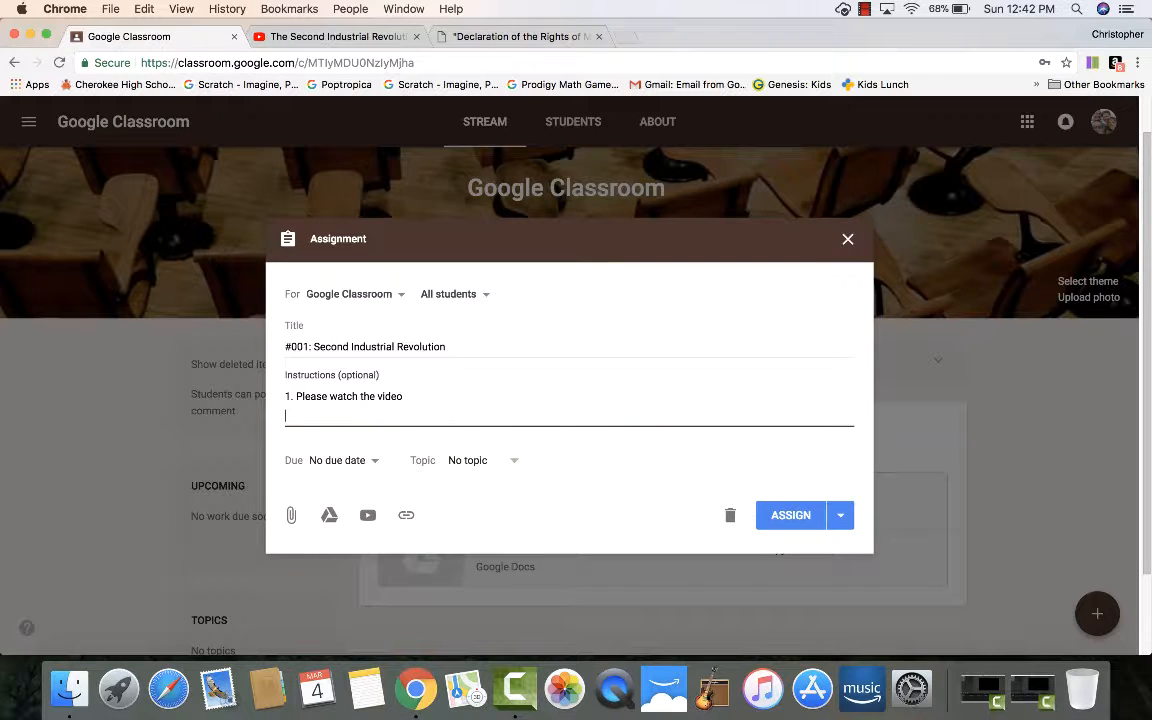
pyautogui.write('2. Take notes on the video')
pyautogui.press('Return')
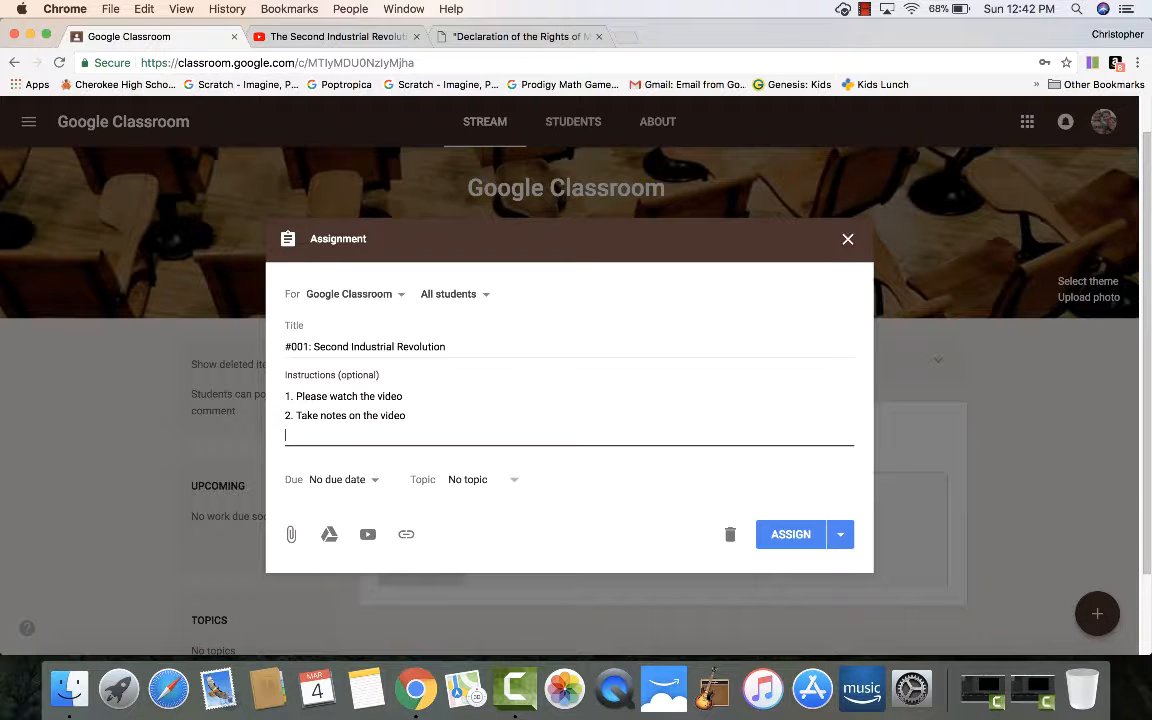
pyautogui.write('3. Be prepared fo a d')
pyautogui.press('BackSpace')
pyautogui.press('BackSpace')
pyautogui.press('BackSpace')
pyautogui.press('BackSpace')
pyautogui.write('r a discussion')
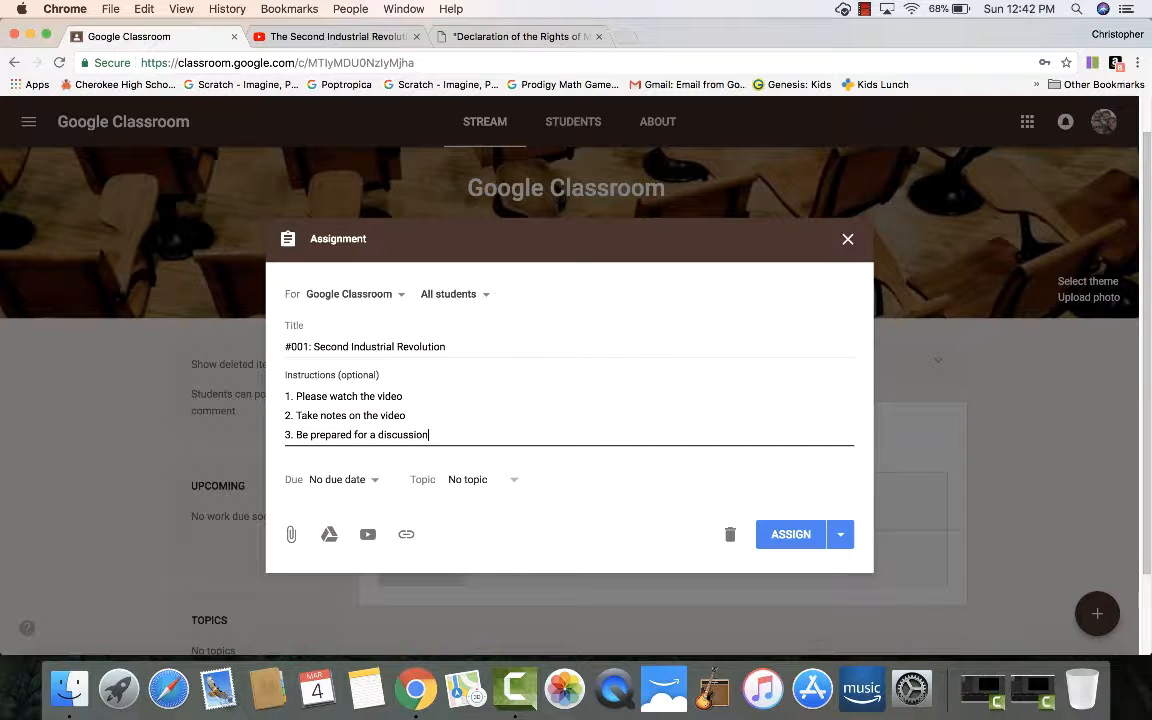
pyautogui.write(' about the video')
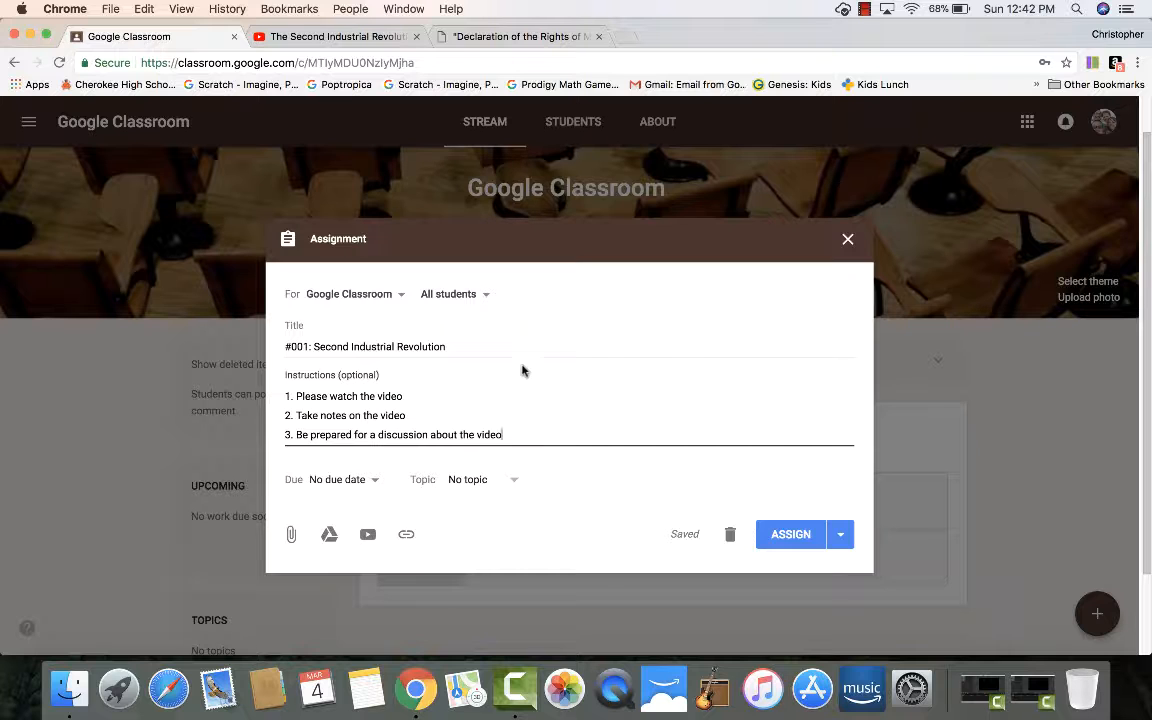
# Set the assignment's due date and time to Mar 6, 2018, 7:35 AM
pyautogui.click(333, 484)
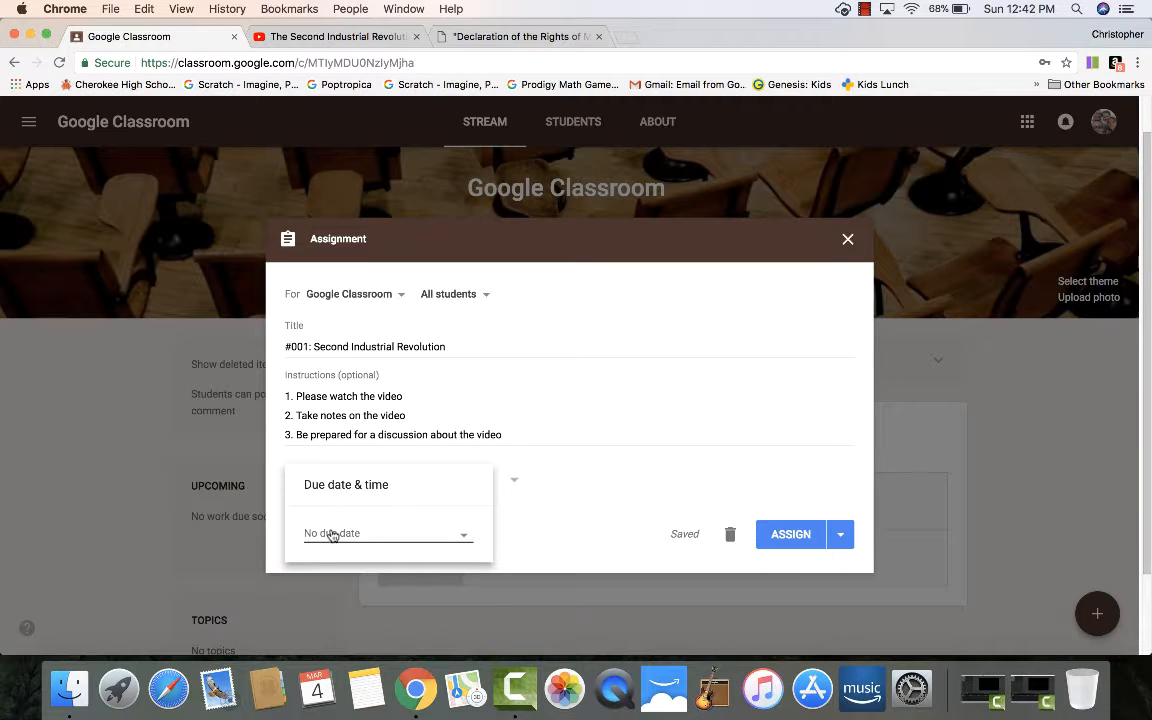
pyautogui.click(330, 533)
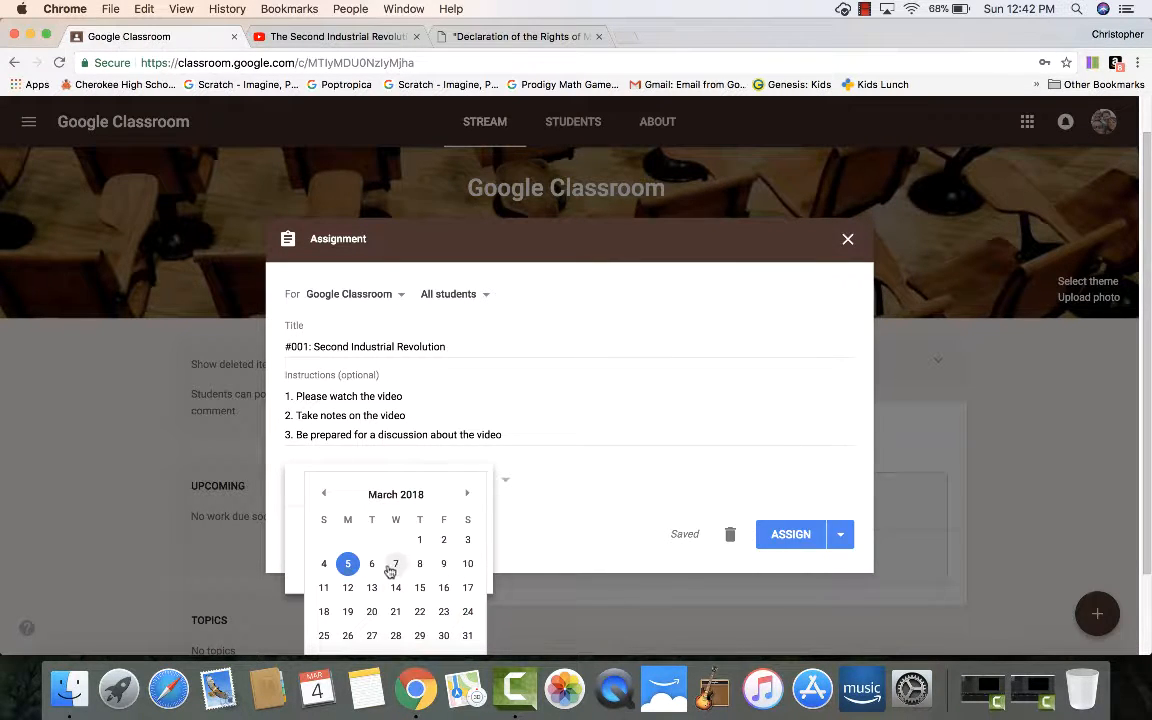
pyautogui.click(372, 565)
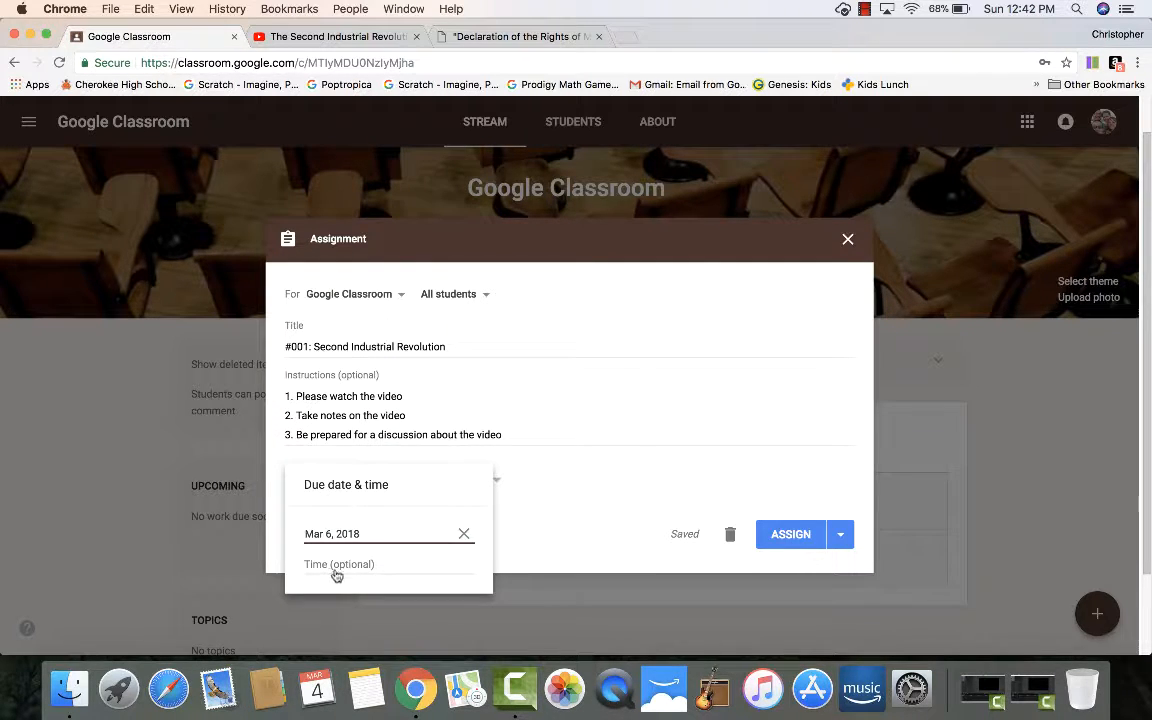
pyautogui.click(338, 566)
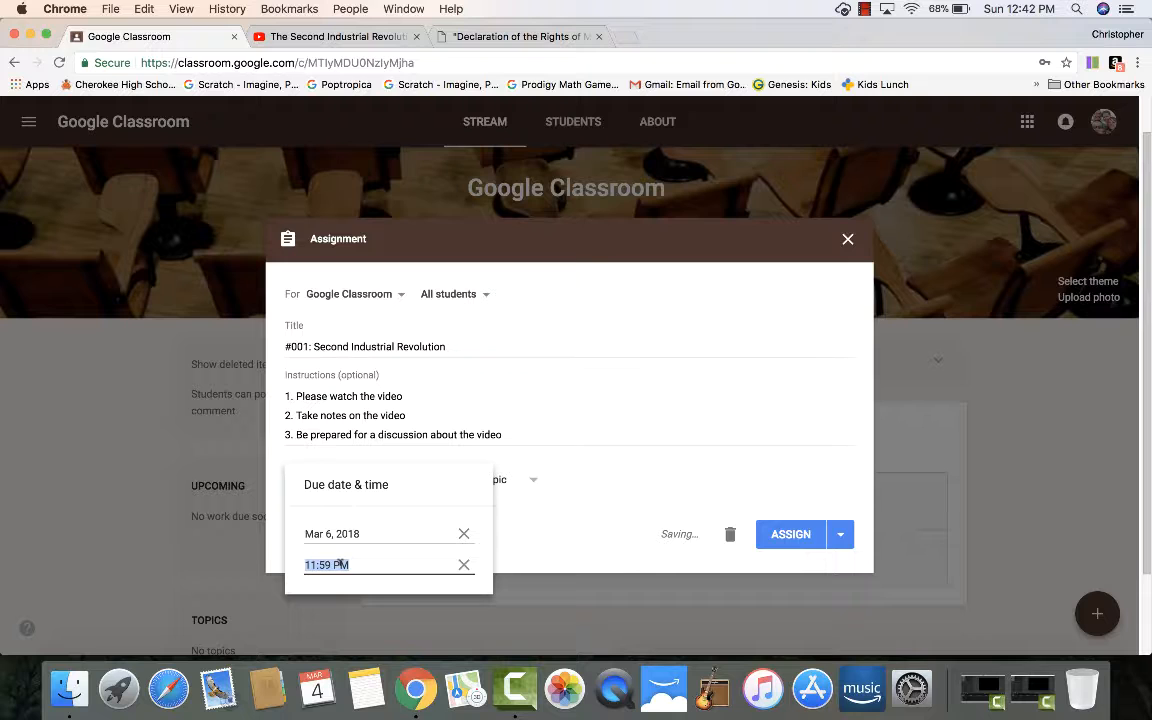
pyautogui.click(357, 560)
pyautogui.moveTo(357, 560); pyautogui.dragTo(299, 568)
pyautogui.press('BackSpace')
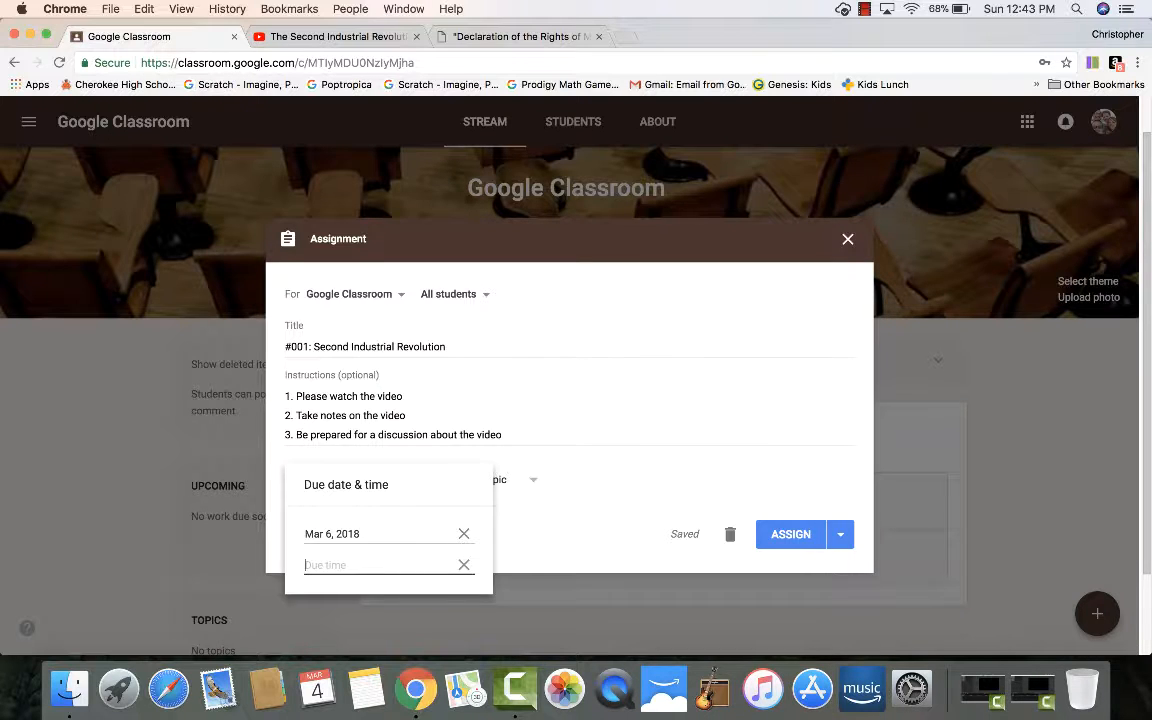
pyautogui.write('7:35 AM')
pyautogui.click(582, 558)
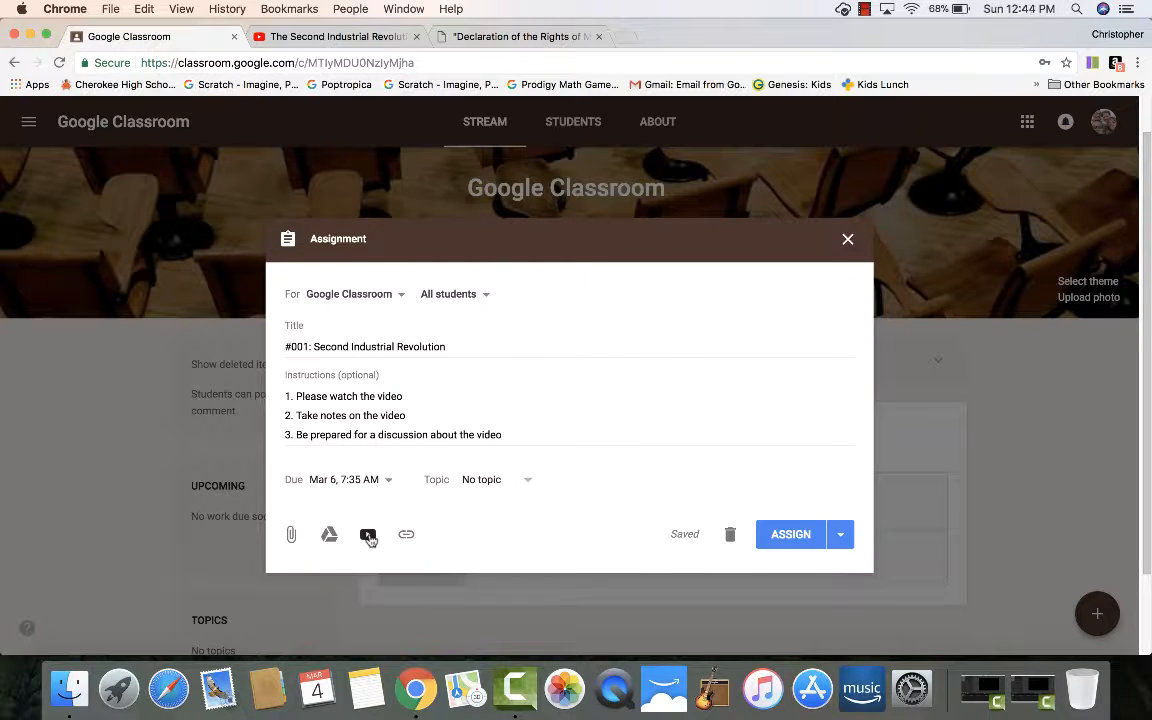
# Begin inserting a YouTube video into the assignment and copy the web address of the already open "The Second Industrial Revolution" video
pyautogui.click(368, 536)
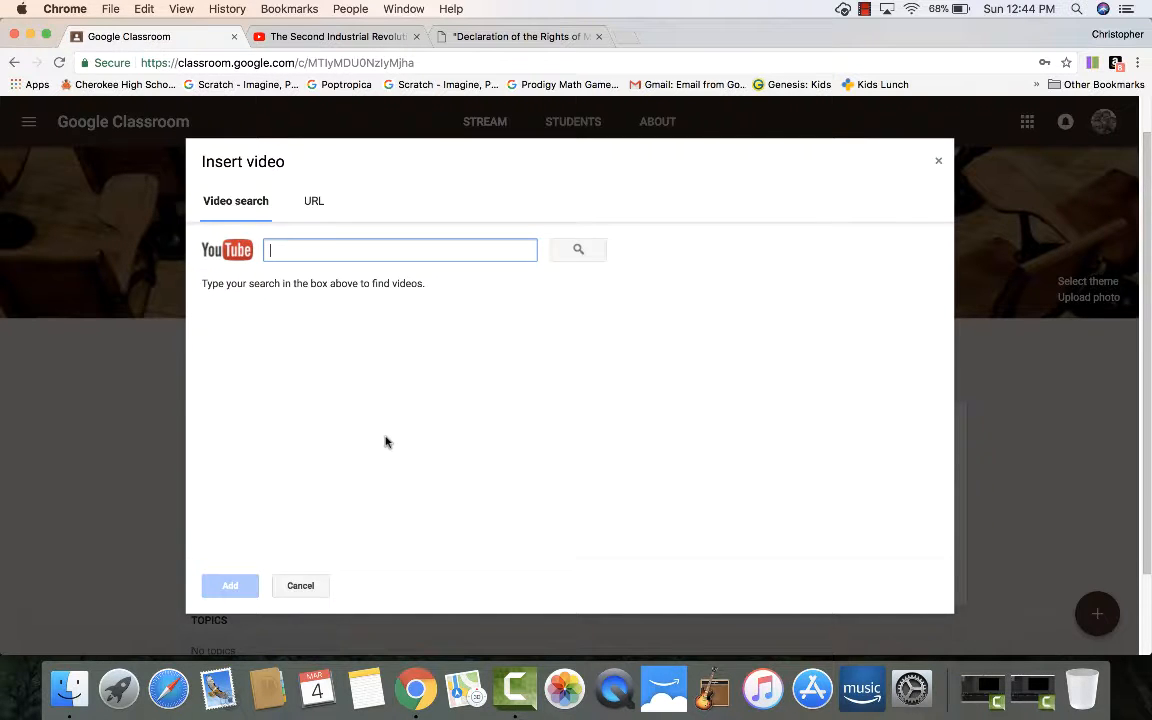
pyautogui.click(309, 202)
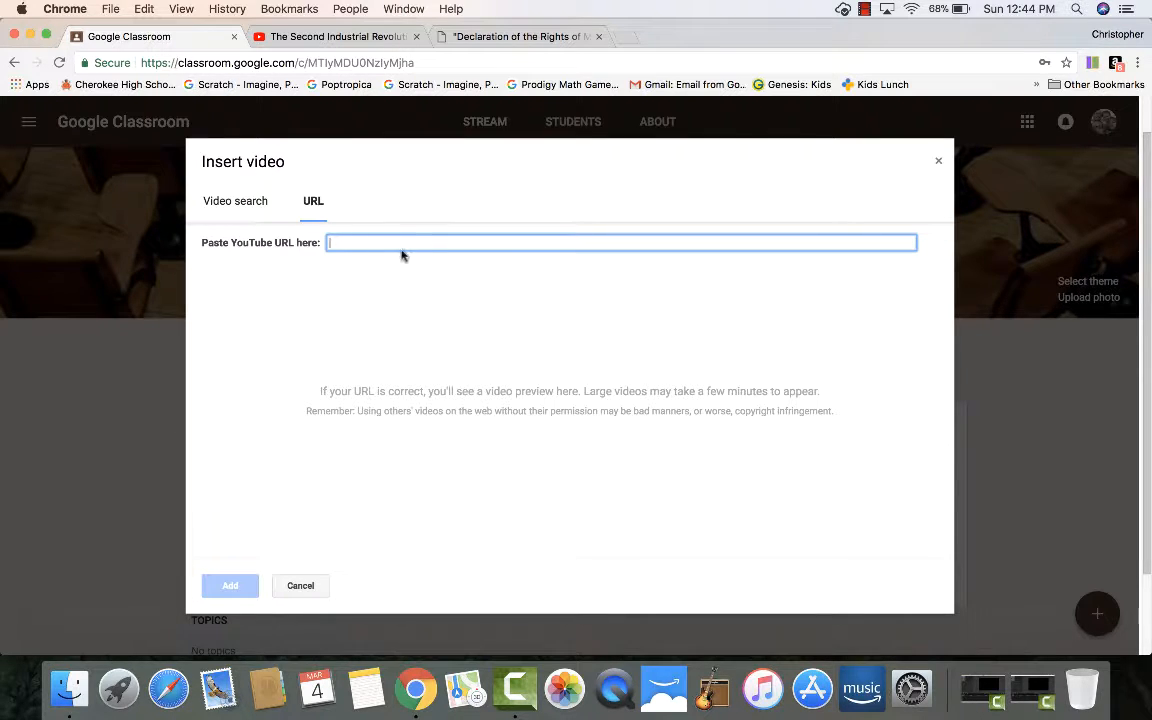
pyautogui.click(240, 203)
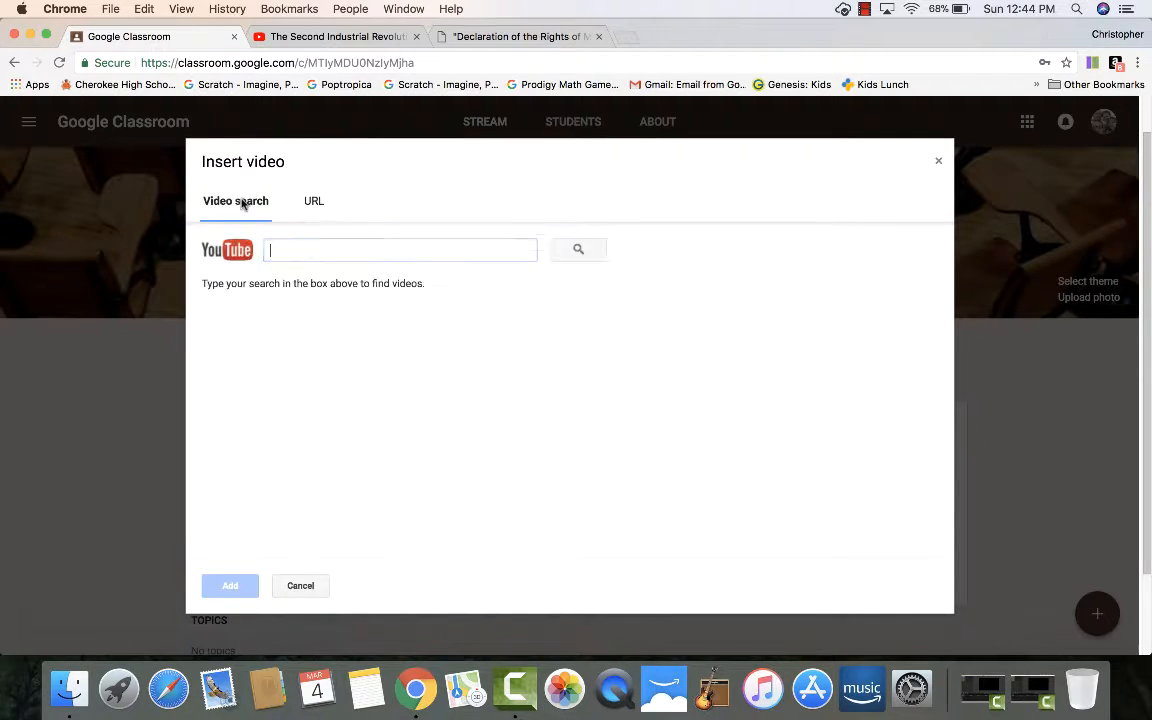
pyautogui.click(310, 38)
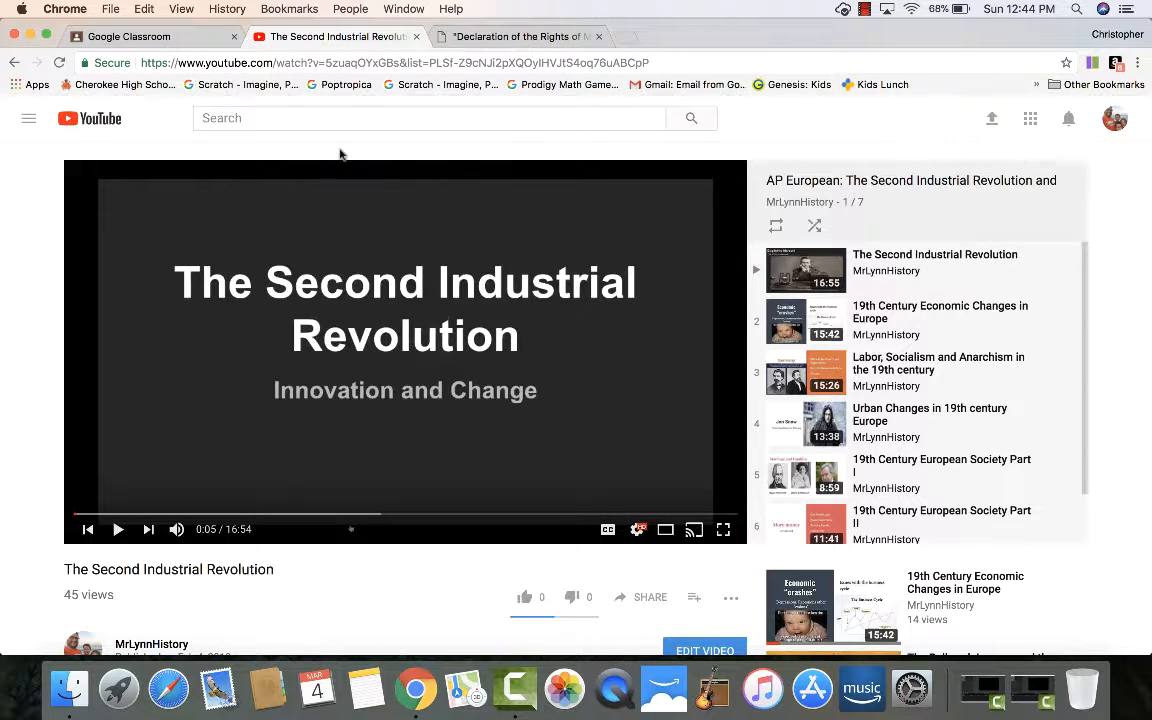
pyautogui.click(362, 62)
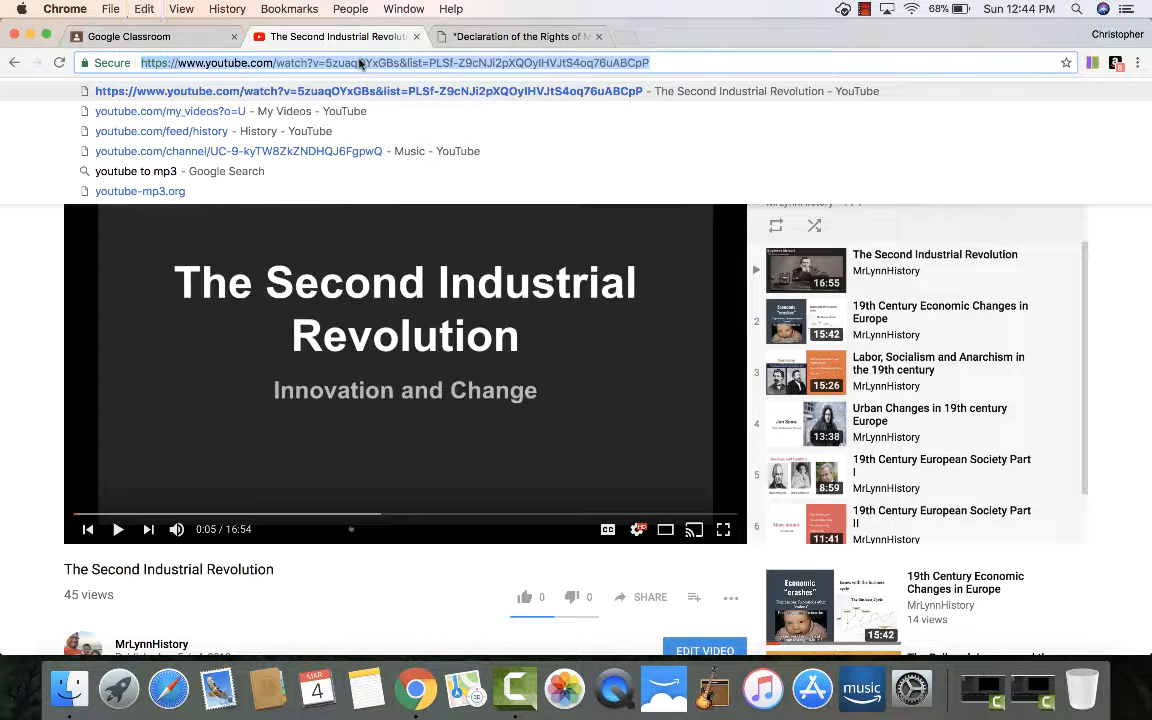
# Find "The Second Industrial Revolution" video by its copied address, attach it and assign the assignment to the class
pyautogui.click(188, 38)
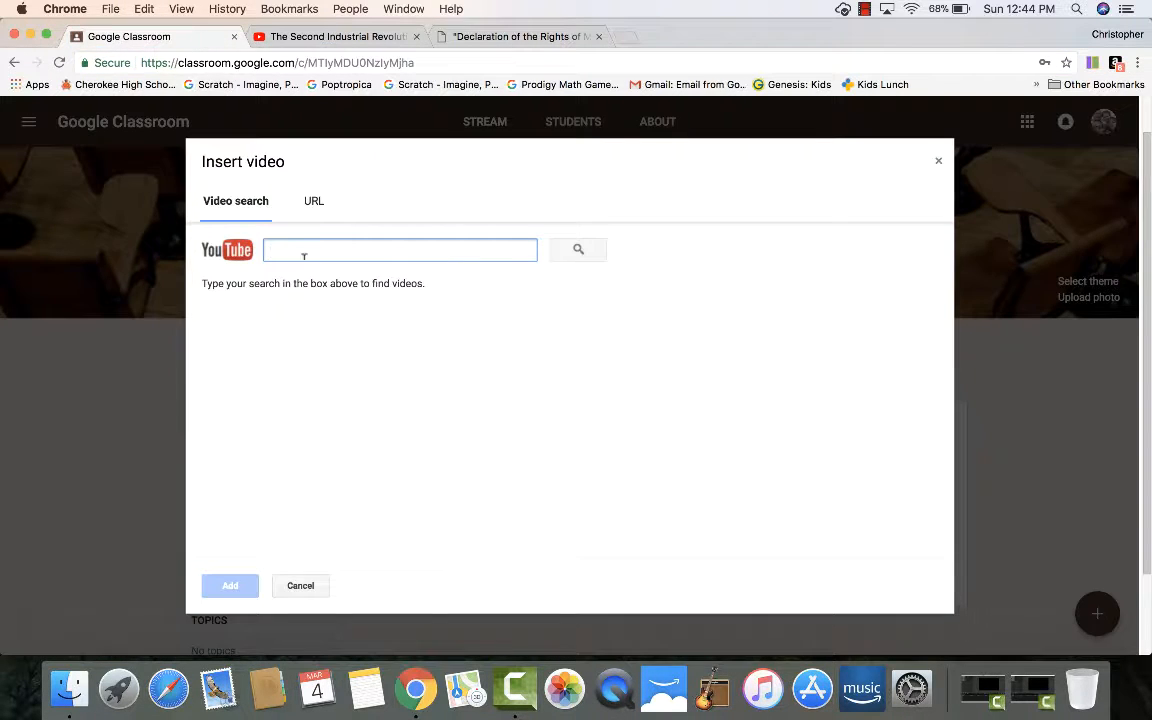
pyautogui.press('super+v')
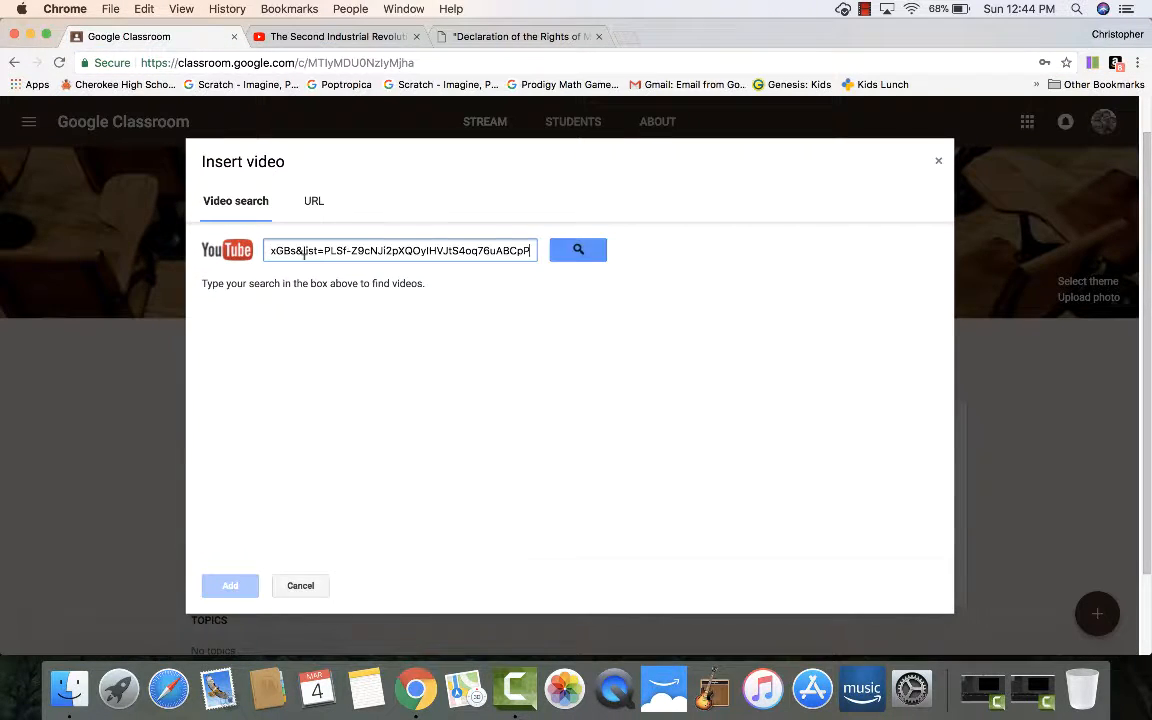
pyautogui.click(590, 266)
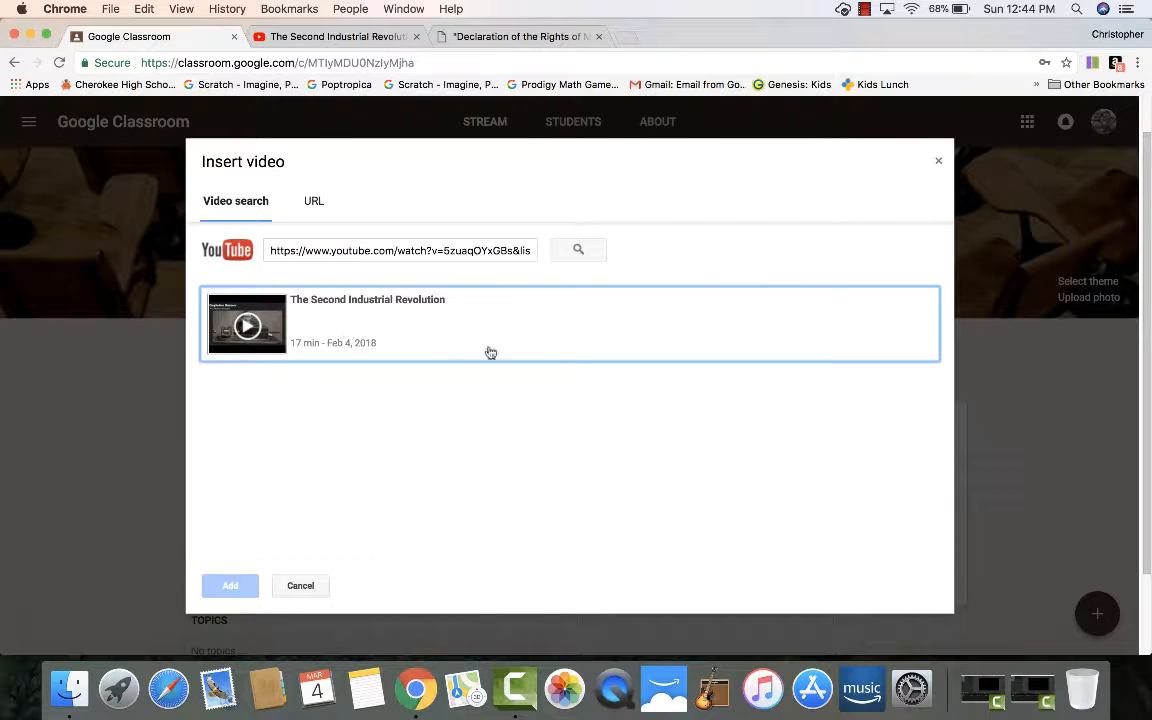
pyautogui.click(523, 349)
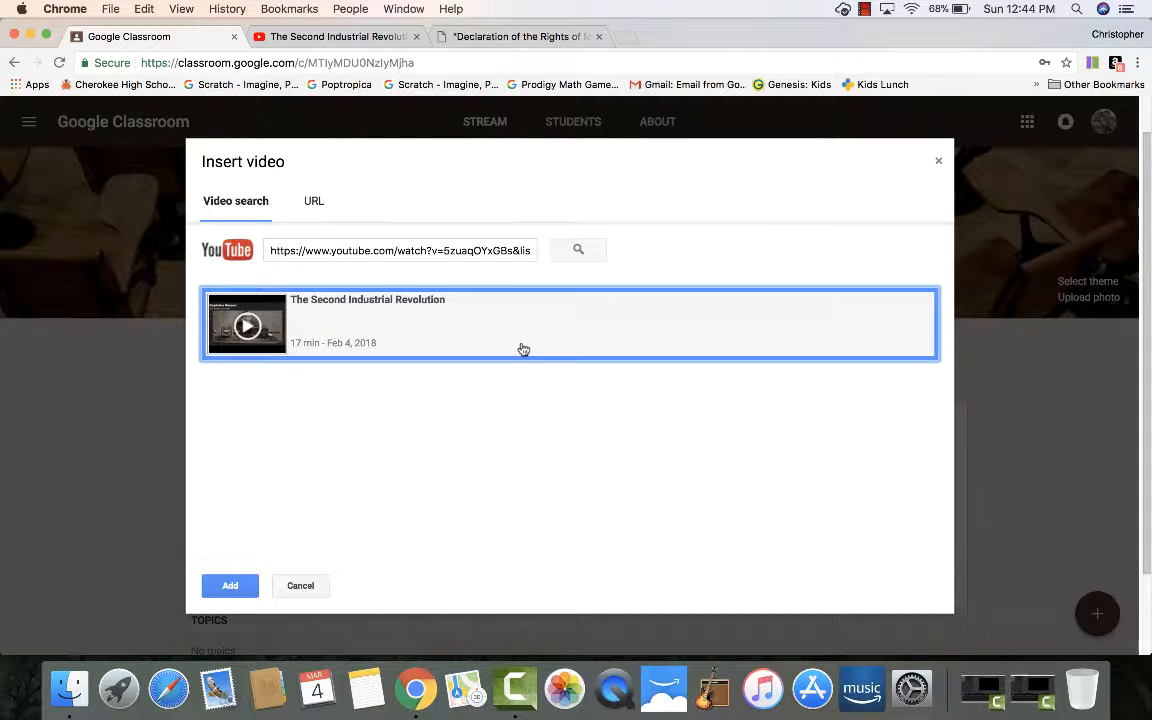
pyautogui.click(231, 585)
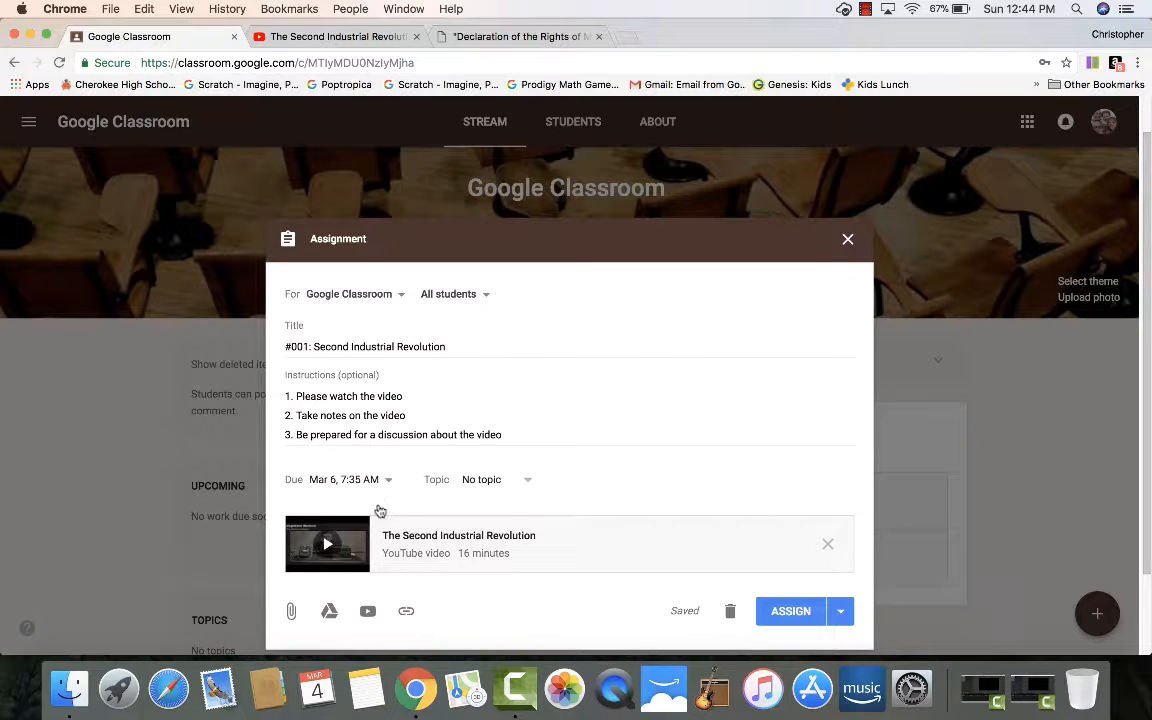
pyautogui.click(790, 610)
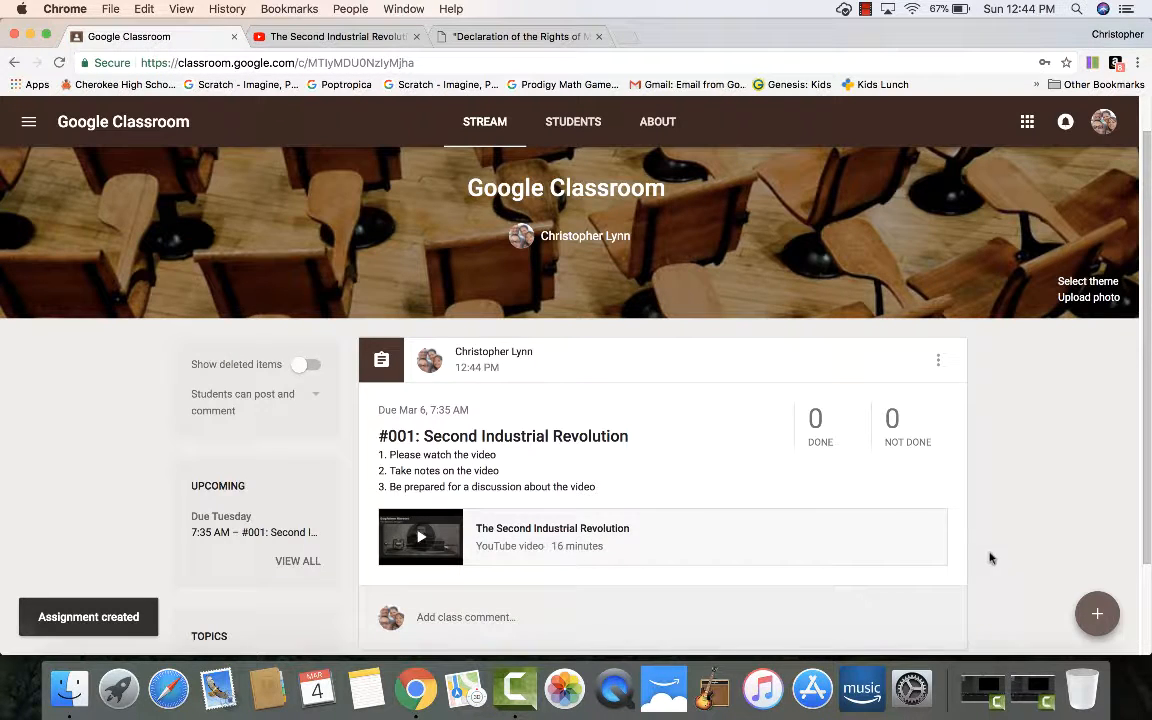
# Create a new assignment for the class titled "Assignment #002: Count of Monte Cristo"
pyautogui.moveTo(1094, 621)
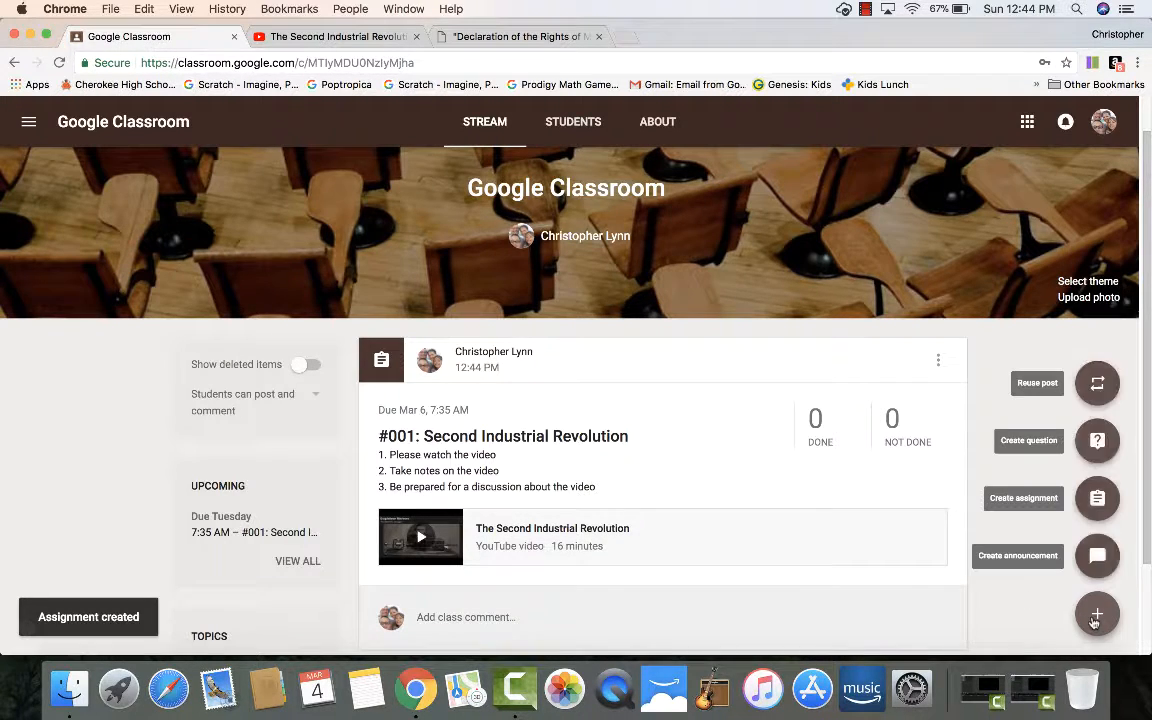
pyautogui.click(1096, 499)
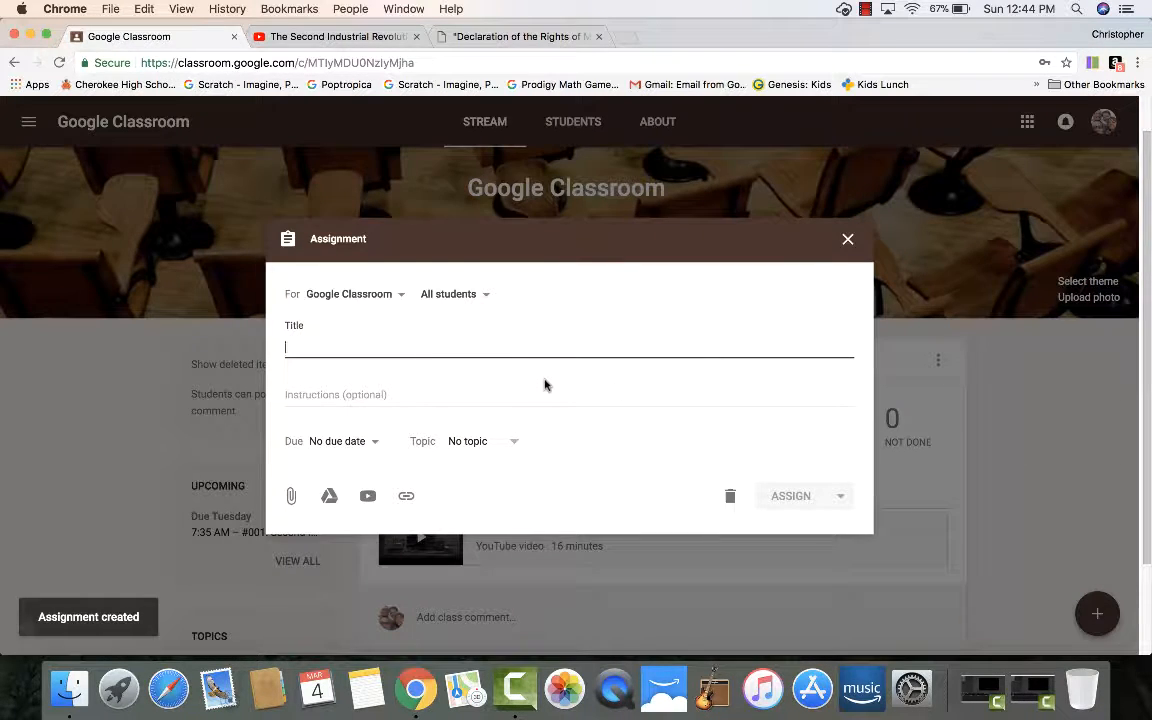
pyautogui.write('Assignment')
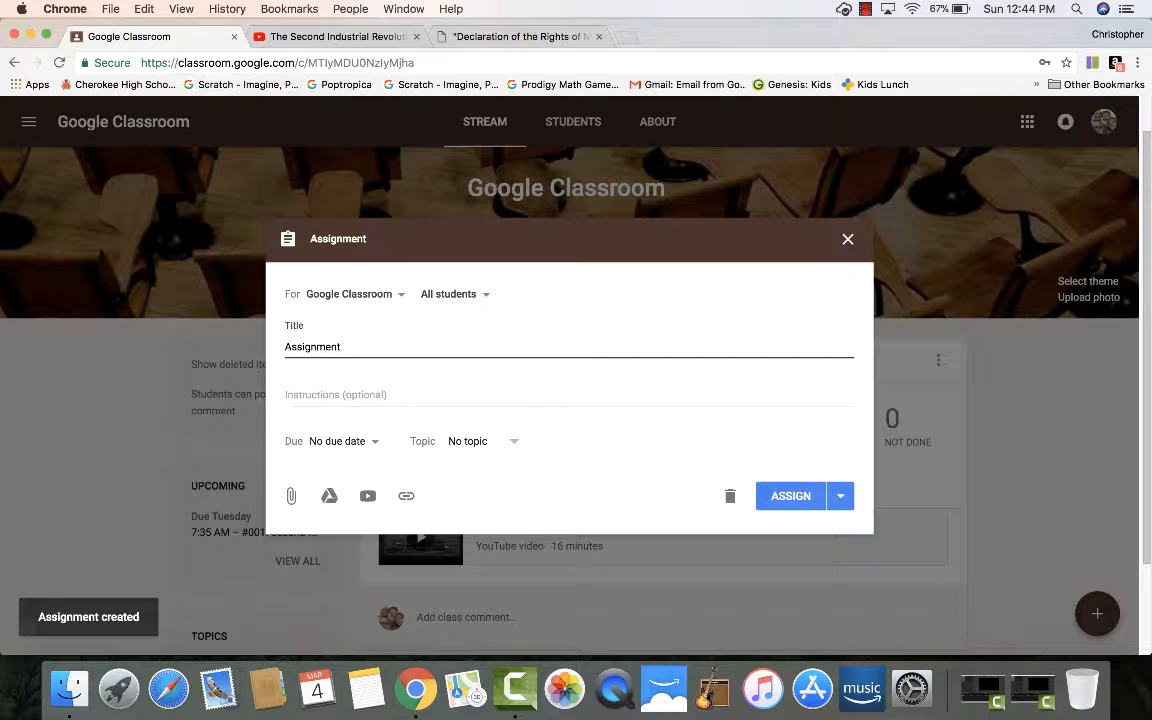
pyautogui.write(' #002')
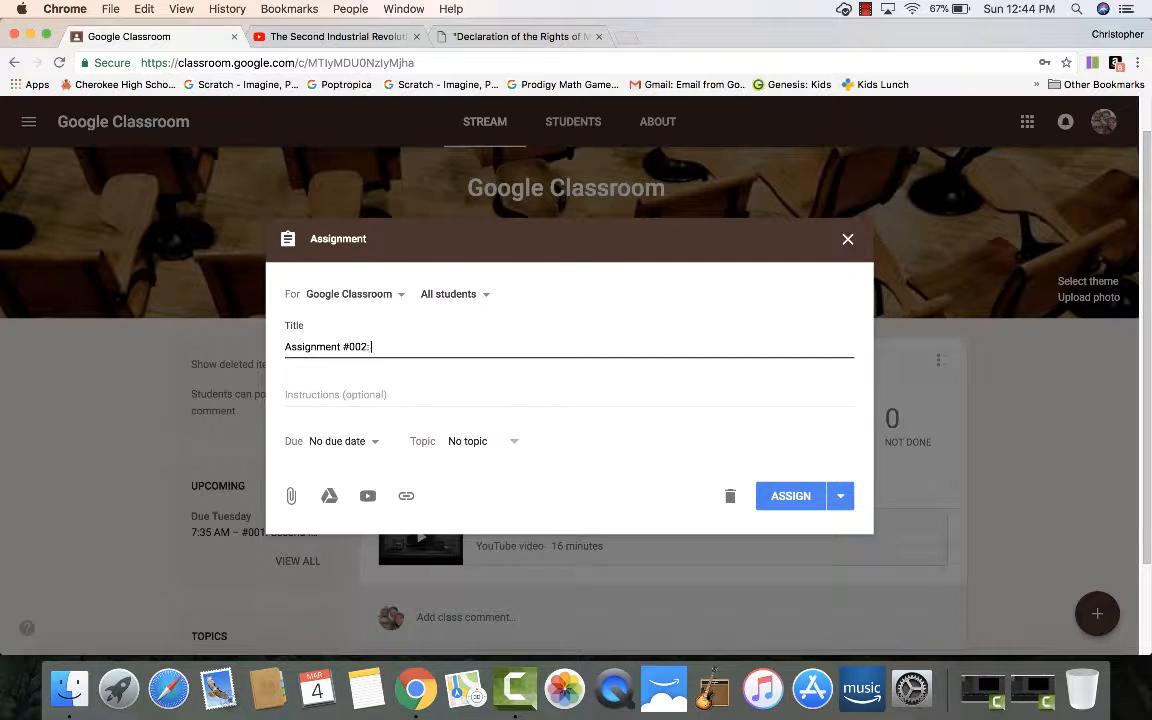
pyautogui.write(': ')
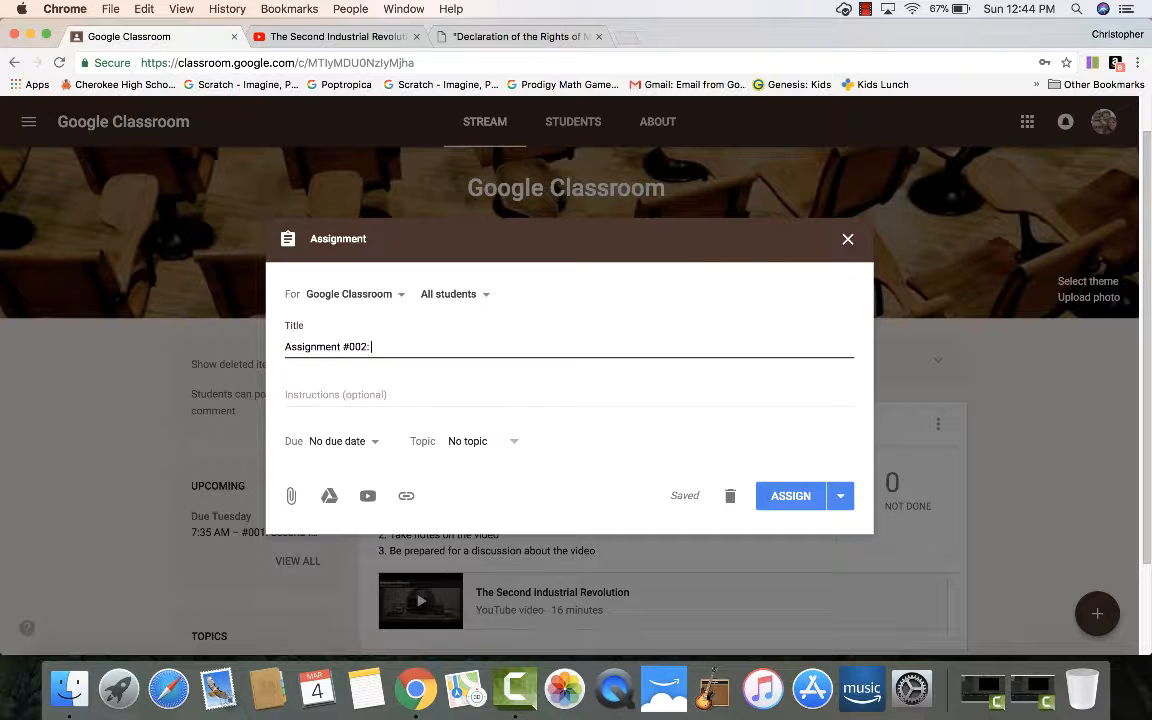
pyautogui.write('Count of Monte Cristo')
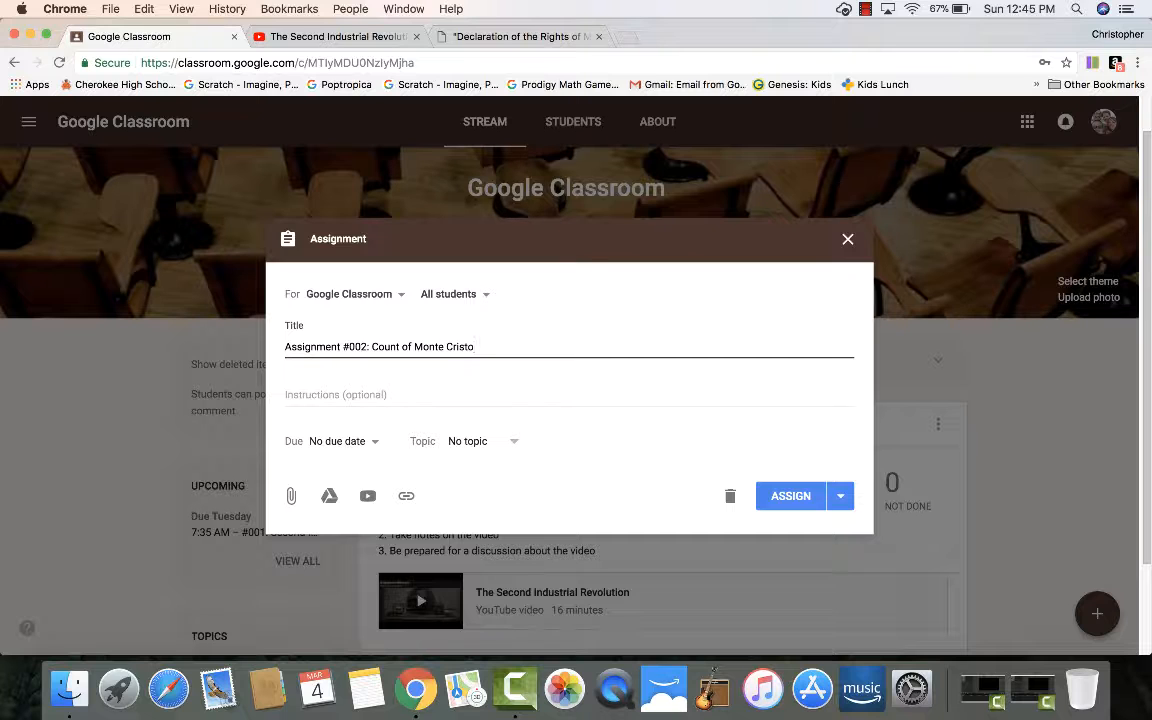
# Enter the instructions "After watching the movie The Count of Monte Cristo, please complete the attached assignment"
pyautogui.press('Tab')
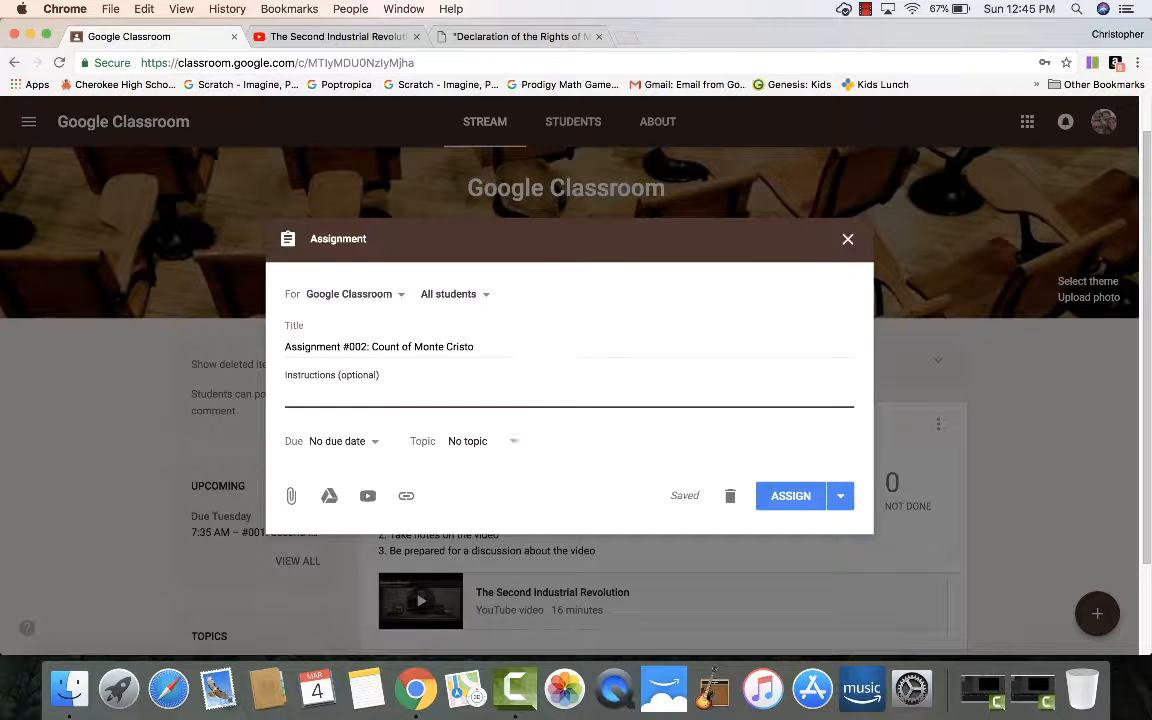
pyautogui.write('1.After watchin')
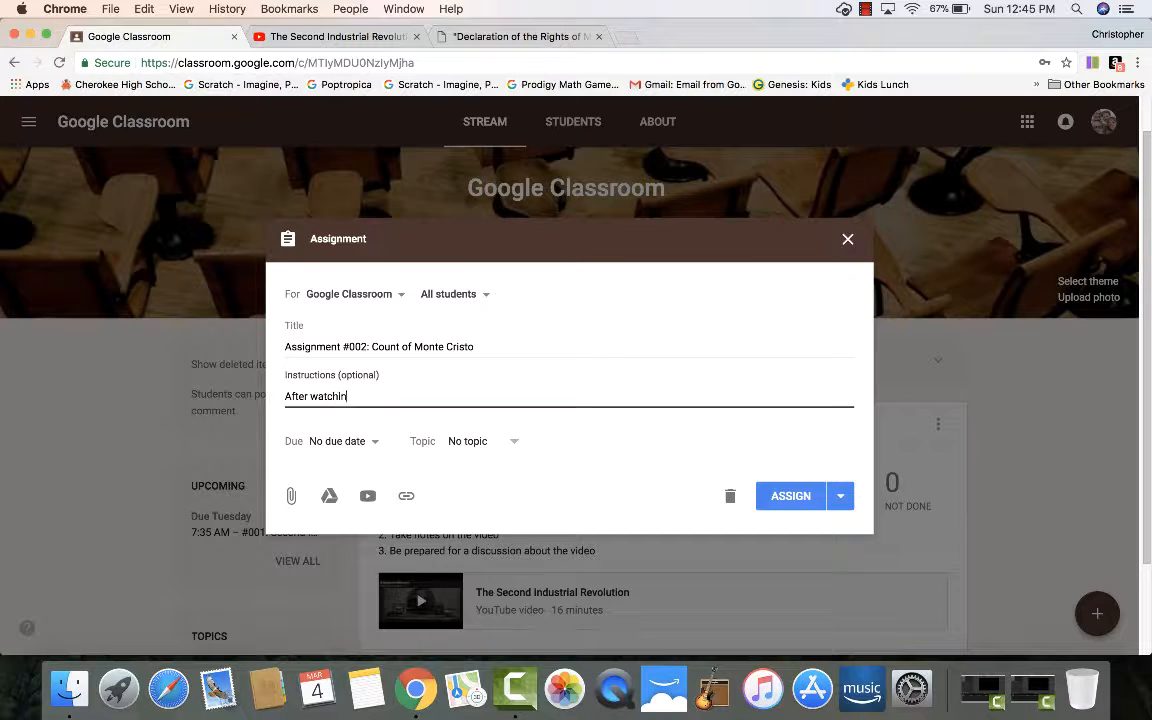
pyautogui.write('g the vovie C')
pyautogui.write('ounte')
pyautogui.press('BackSpace')
pyautogui.press('BackSpace')
pyautogui.press('BackSpace')
pyautogui.press('BackSpace')
pyautogui.press('BackSpace')
pyautogui.press('BackSpace')
pyautogui.write('The Count of Monte')
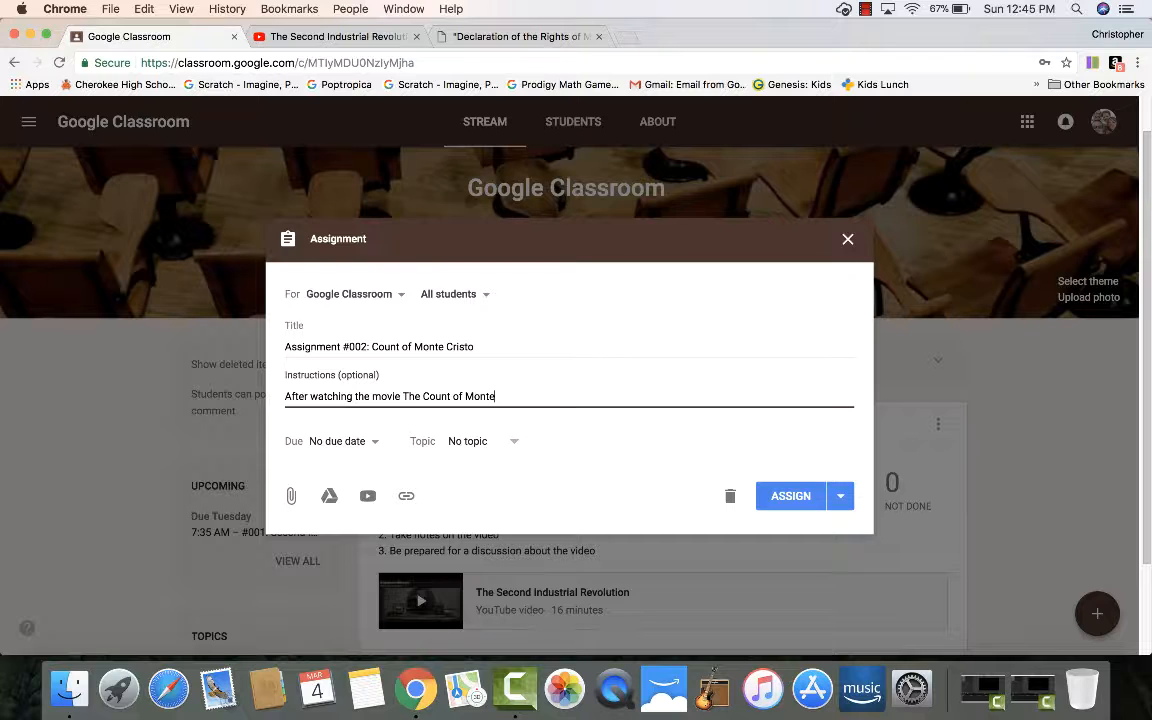
pyautogui.write(' Cristo, please complete the ')
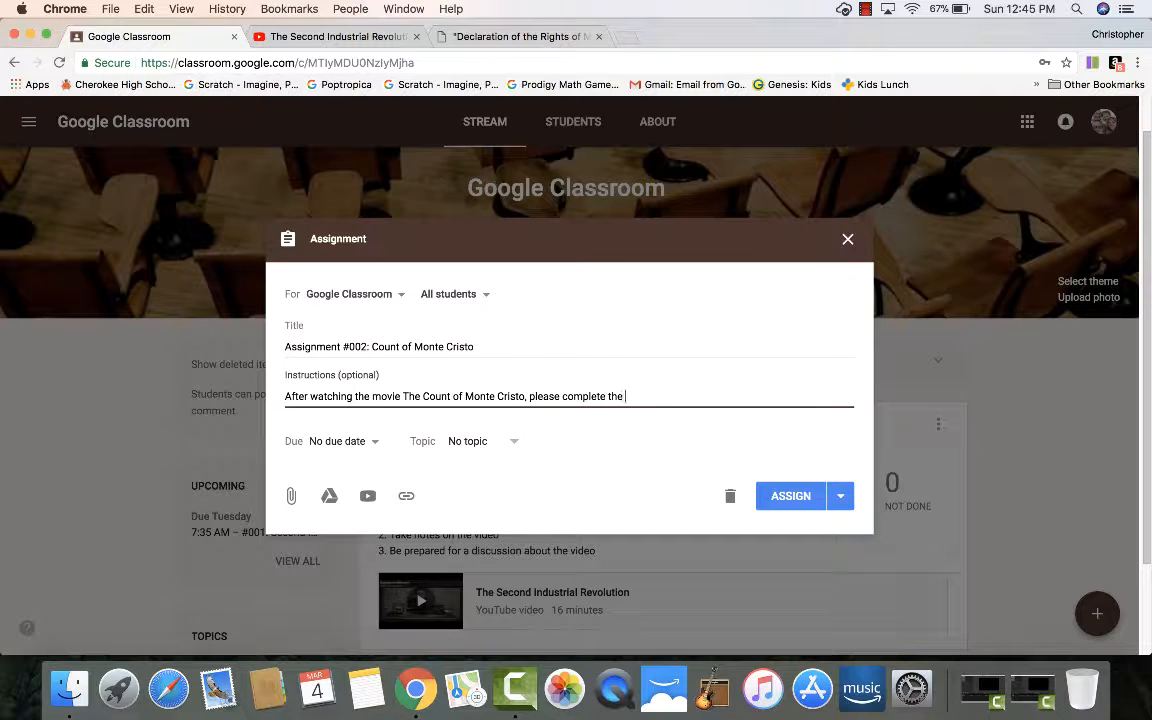
pyautogui.write('attached assignmne')
pyautogui.write('t')
pyautogui.press('BackSpace')
pyautogui.press('BackSpace')
pyautogui.write('ent')
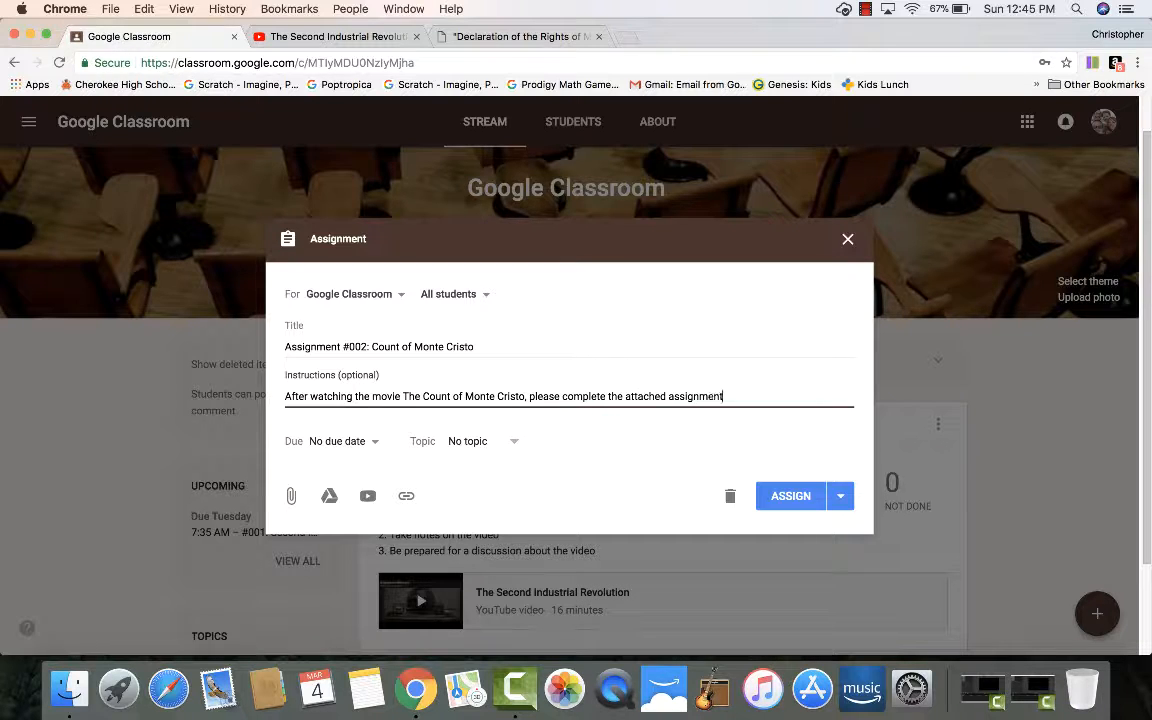
# Set the assignment's due date to March 14, 2018, without a due time
pyautogui.click(363, 441)
pyautogui.click(360, 490)
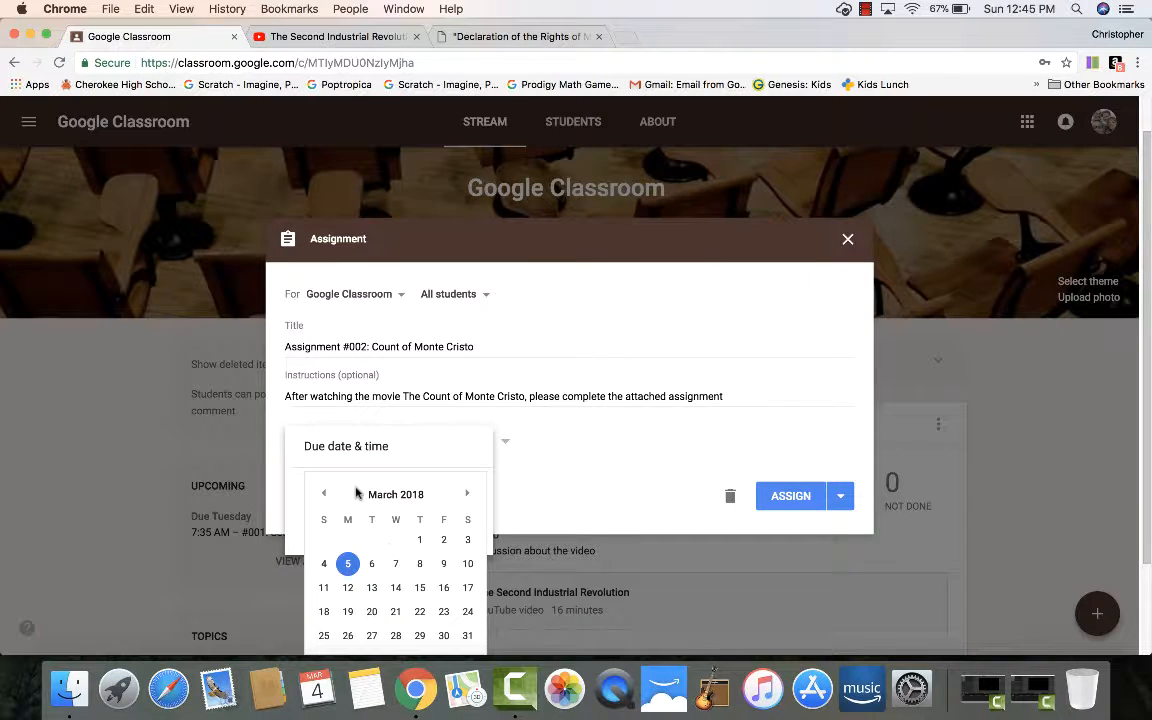
pyautogui.click(393, 589)
pyautogui.click(535, 470)
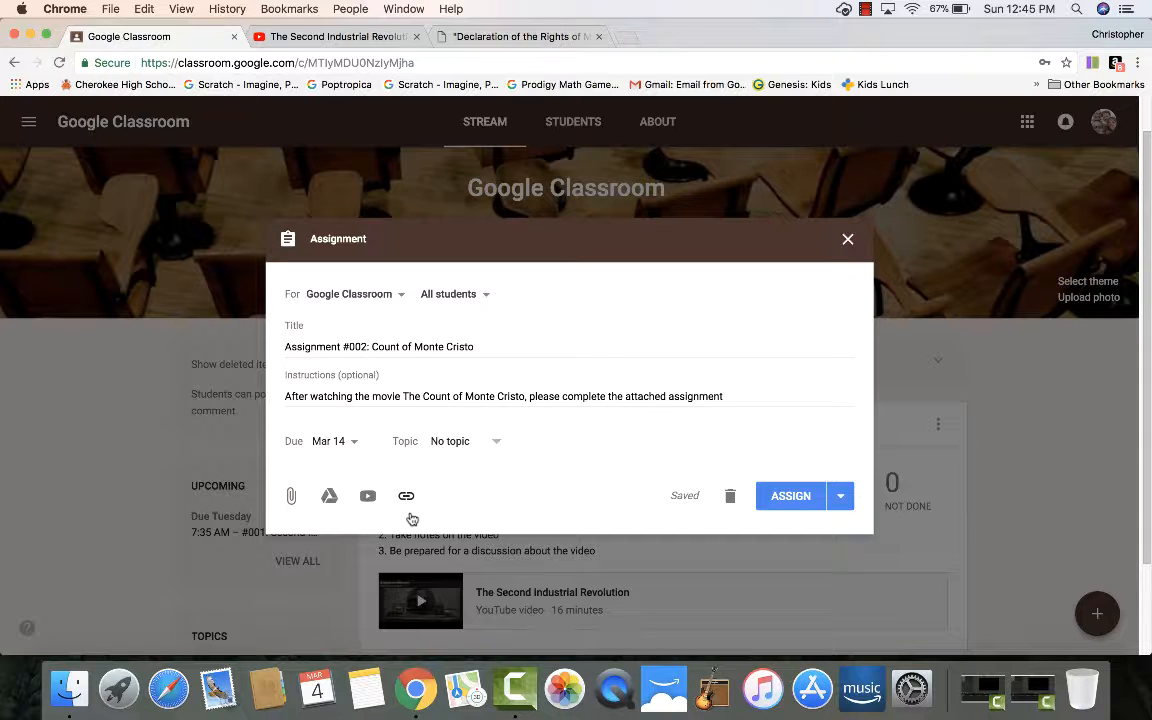
# Attach the Google Docs file THE COUNT OF MONTE CRISTO.doc from My Drive, folder AP World Class Materials > AP World
pyautogui.click(329, 497)
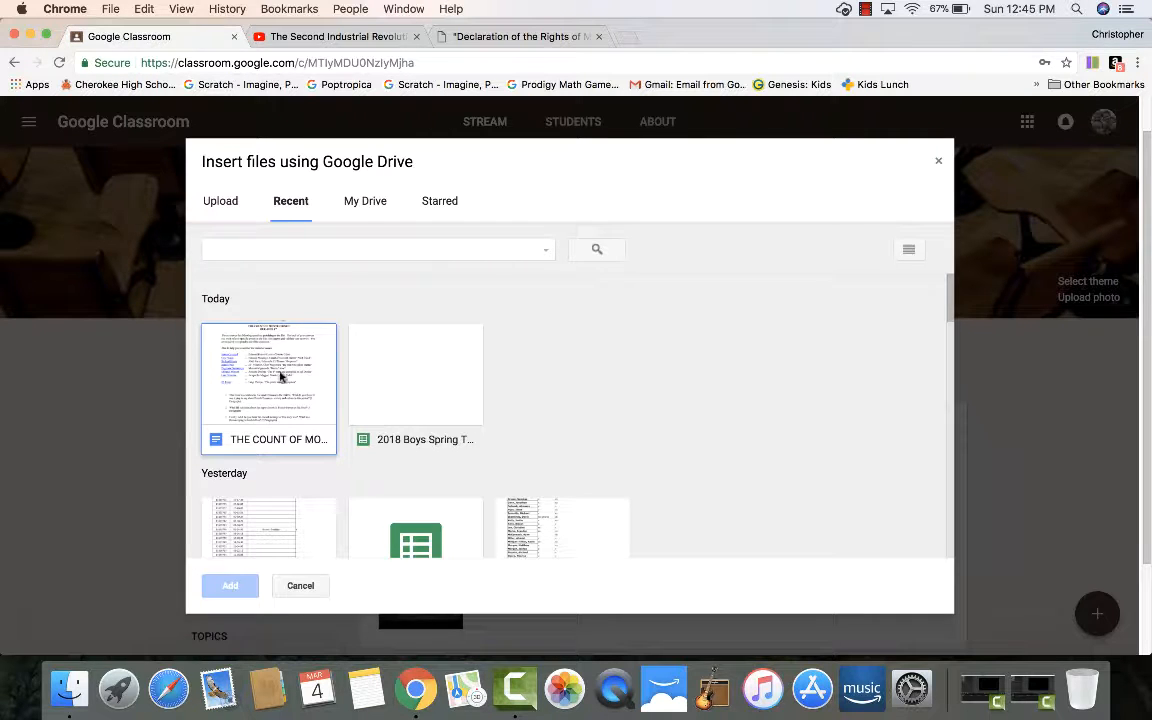
pyautogui.click(366, 204)
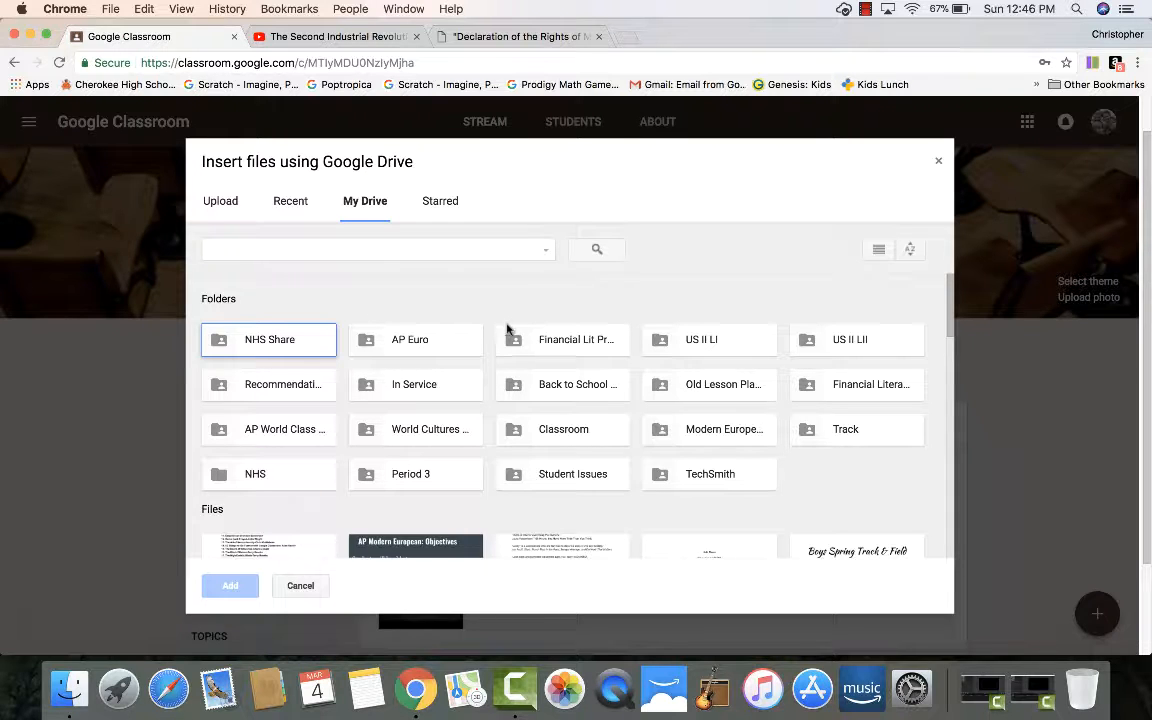
pyautogui.doubleClick(288, 430)
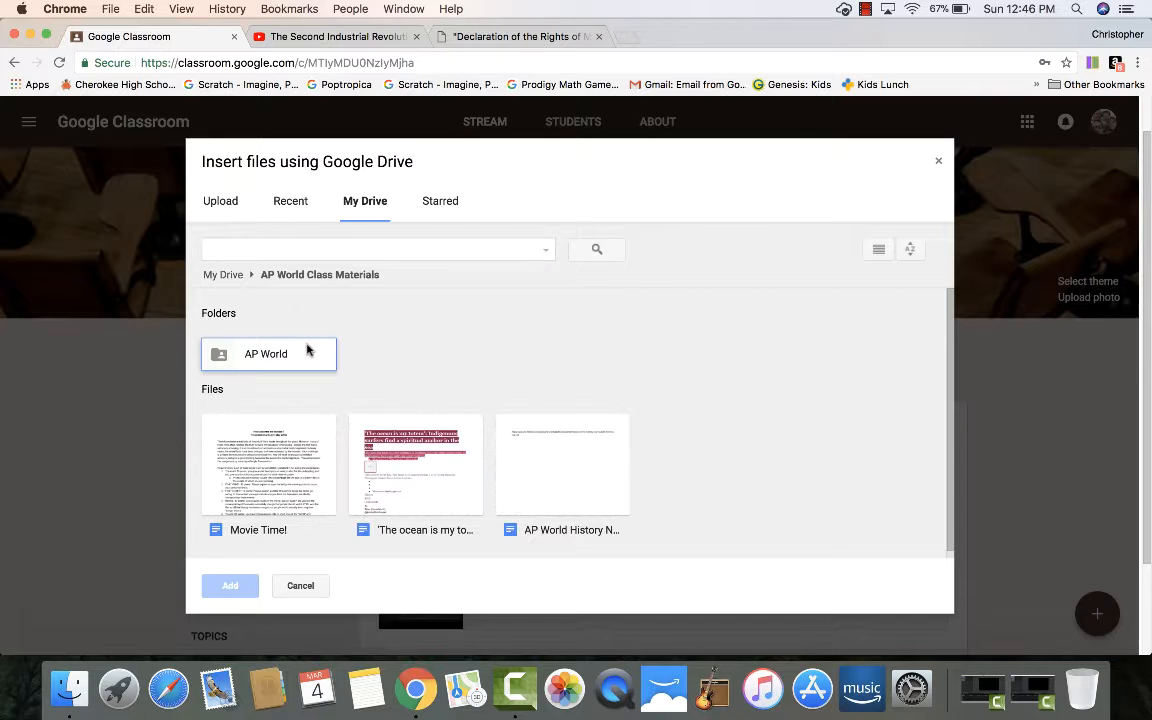
pyautogui.doubleClick(308, 350)
pyautogui.scroll(-5, 362, 413)
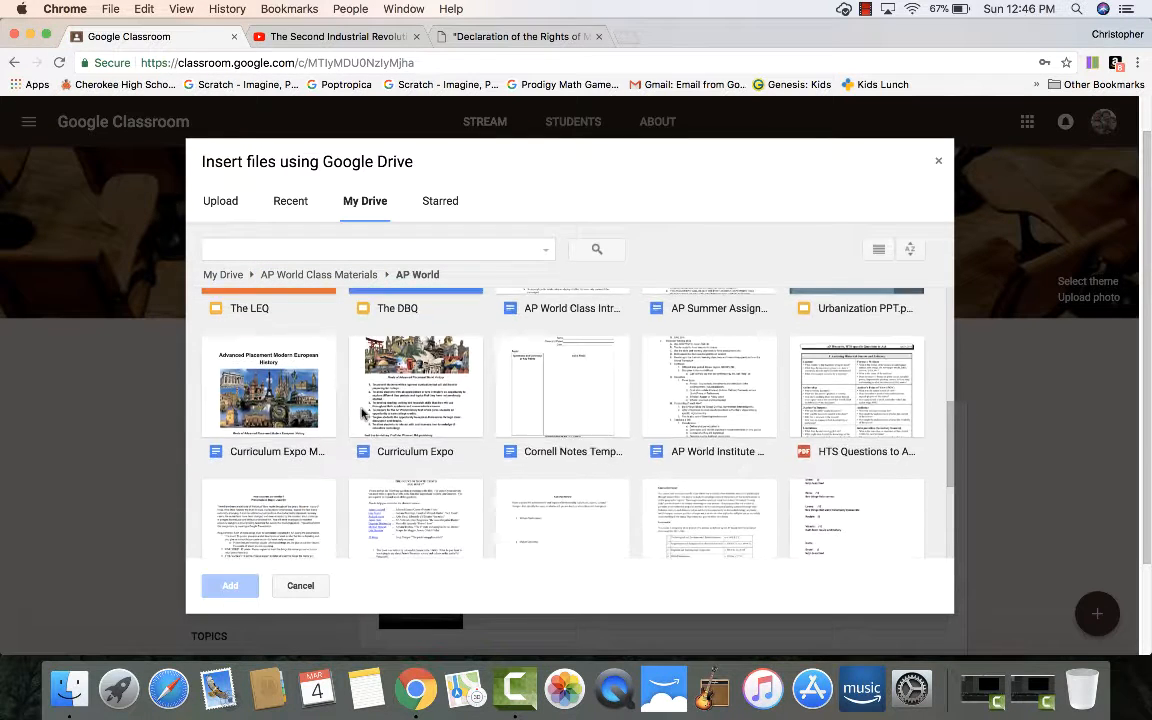
pyautogui.scroll(-5, 362, 413)
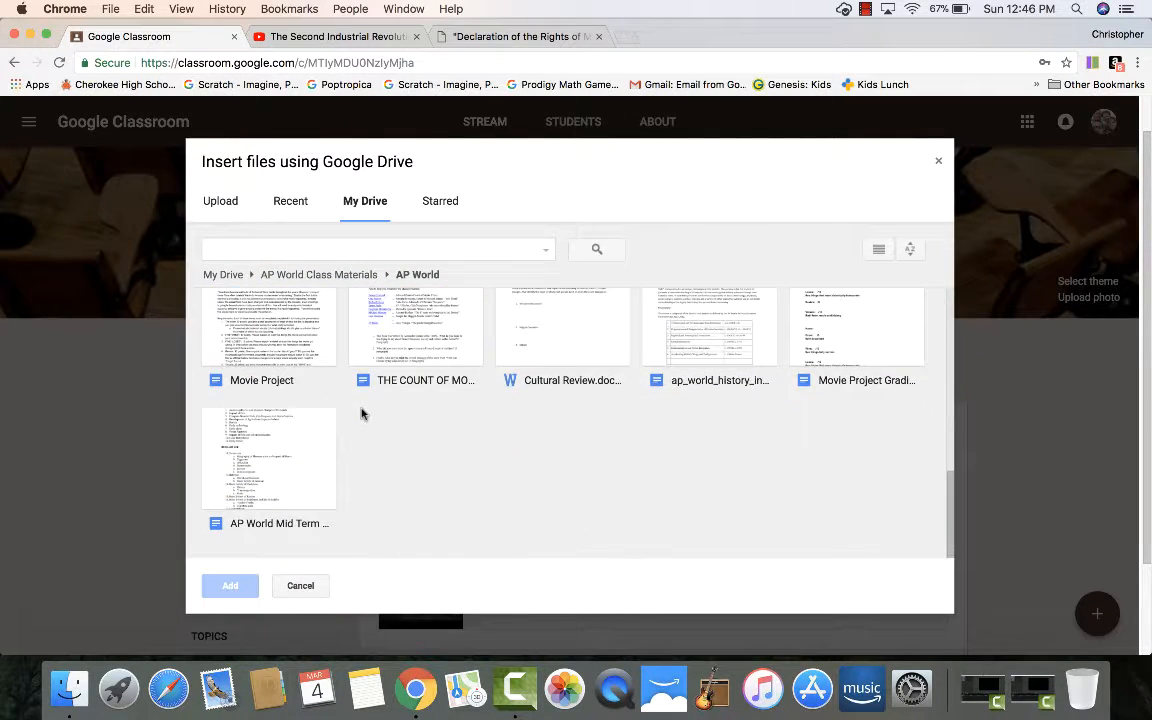
pyautogui.scroll(1, 362, 413)
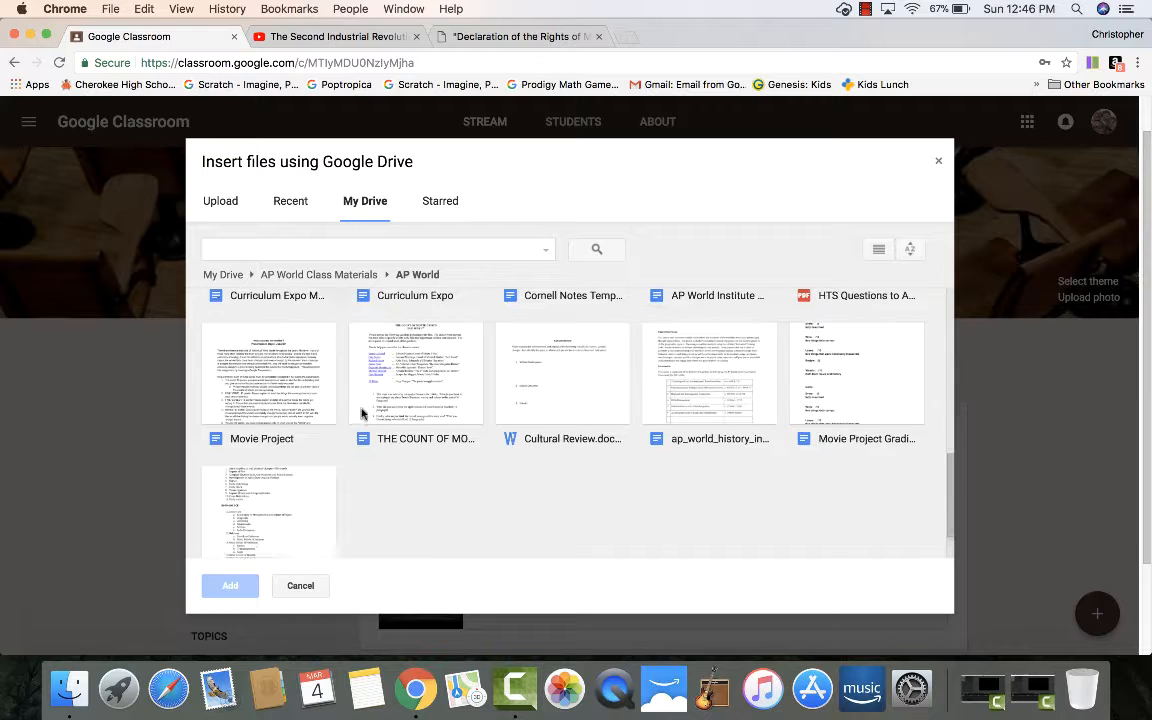
pyautogui.doubleClick(425, 398)
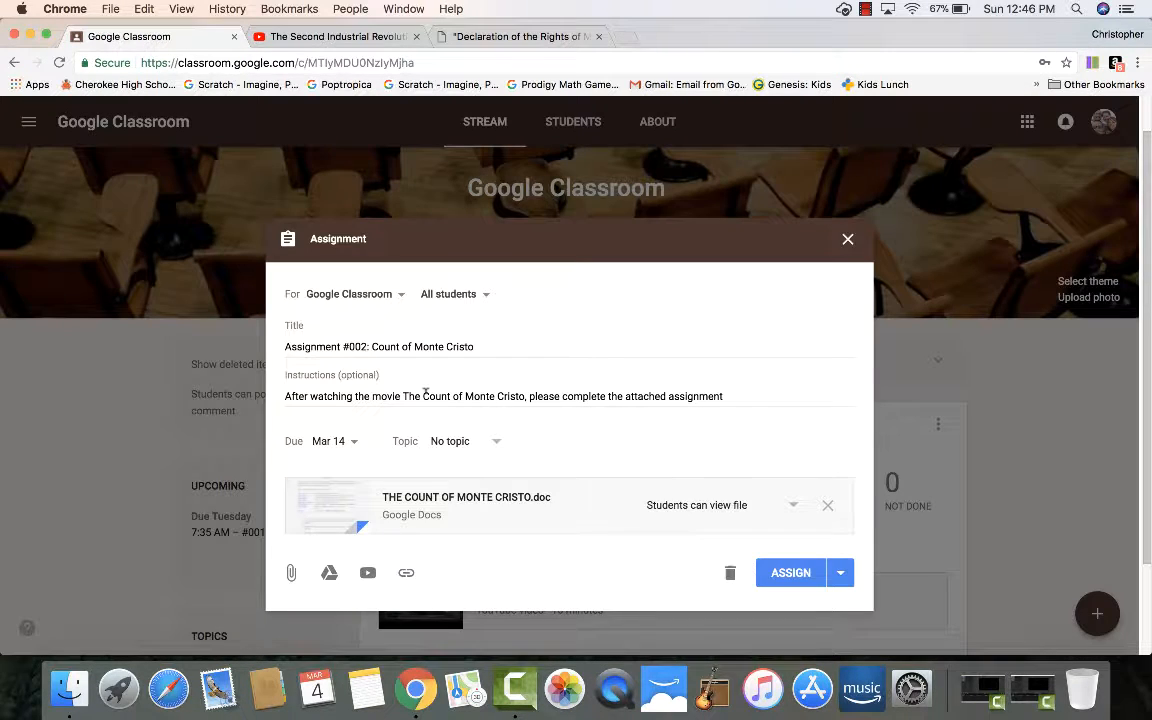
# Set the attached document to "Make a copy for each student" and assign the assignment to the class
pyautogui.scroll(-1, 512, 594)
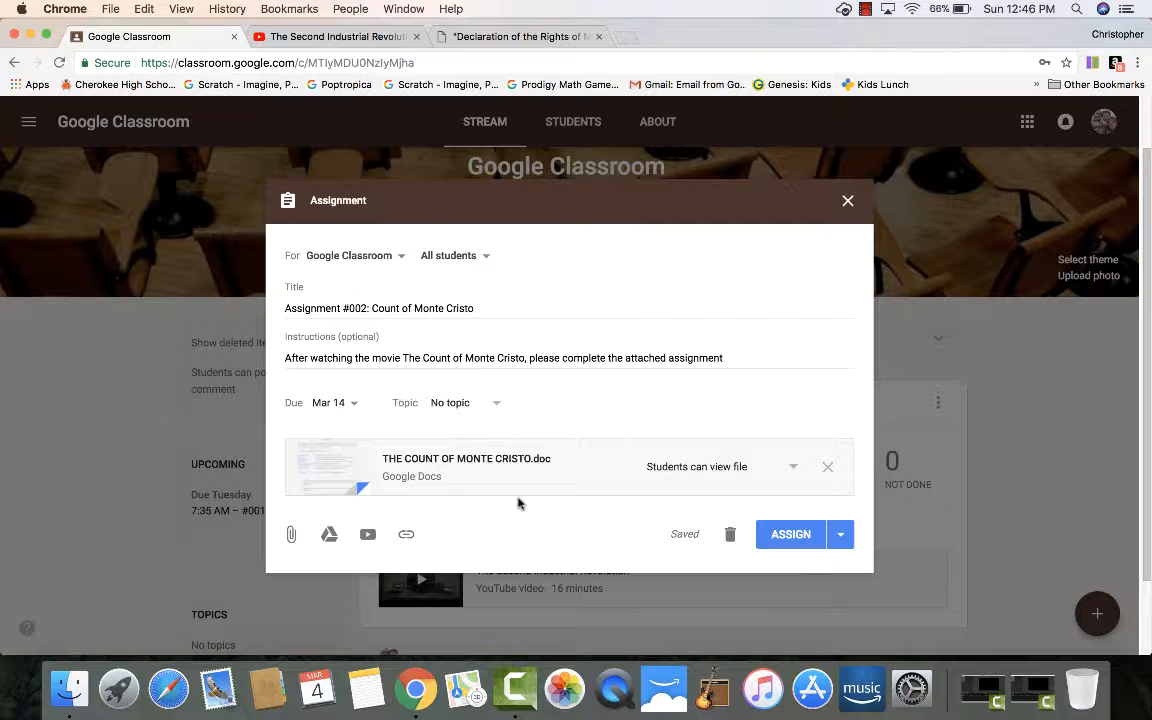
pyautogui.click(688, 471)
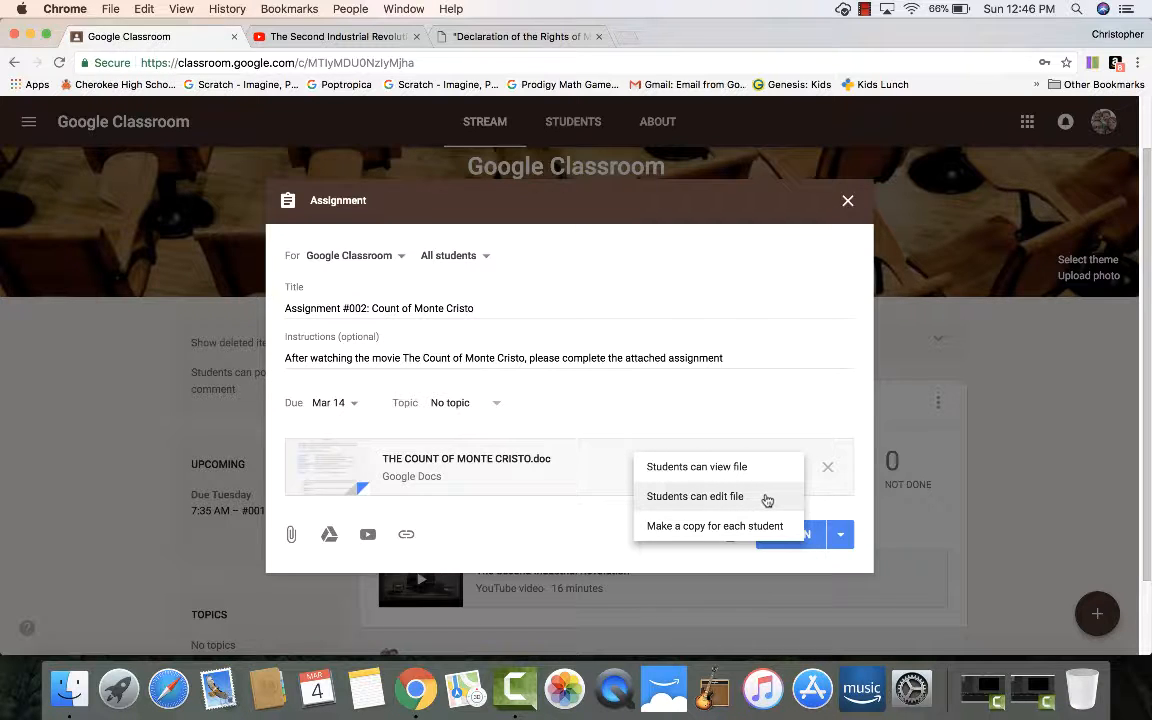
pyautogui.click(663, 527)
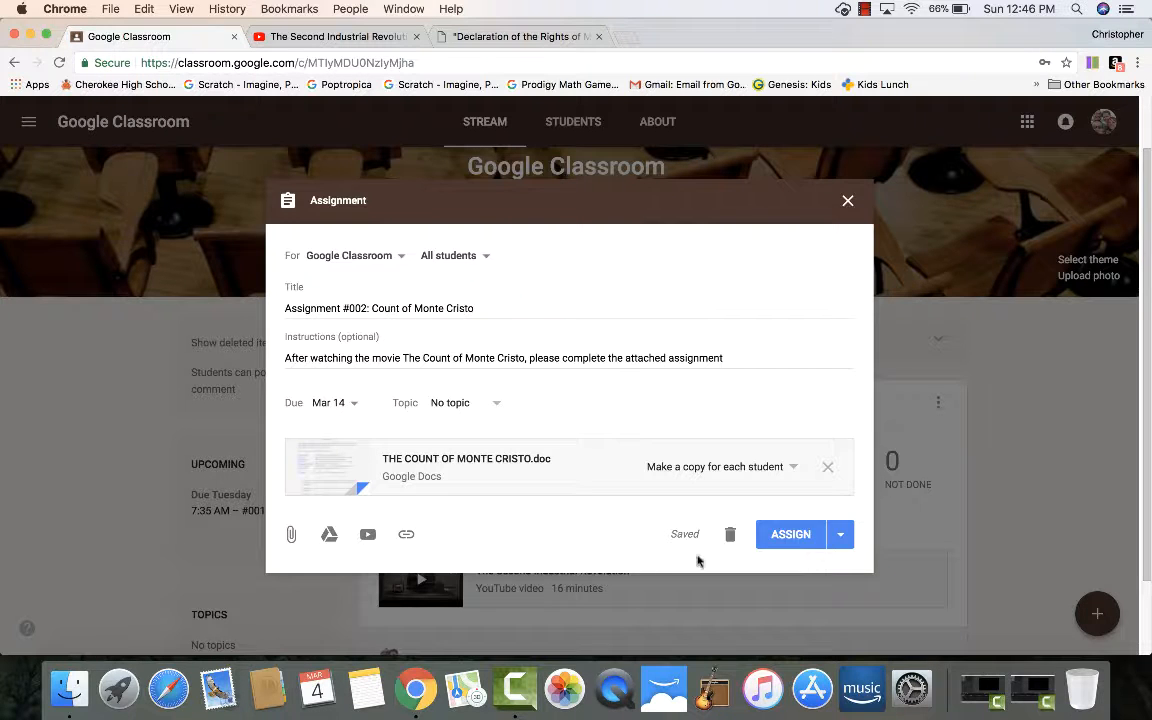
pyautogui.click(768, 542)
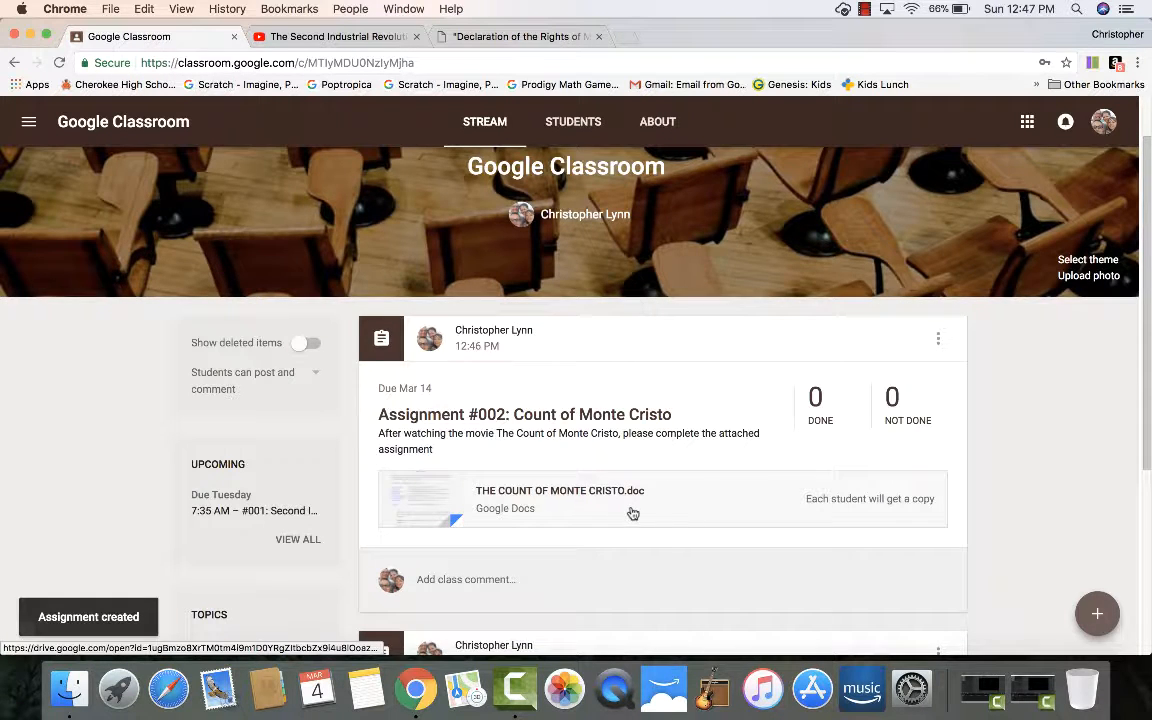
# Check both posted attachments: open and close THE COUNT OF MONTE CRISTO.doc, and briefly preview and close The Second Industrial Revolution video
pyautogui.click(607, 501)
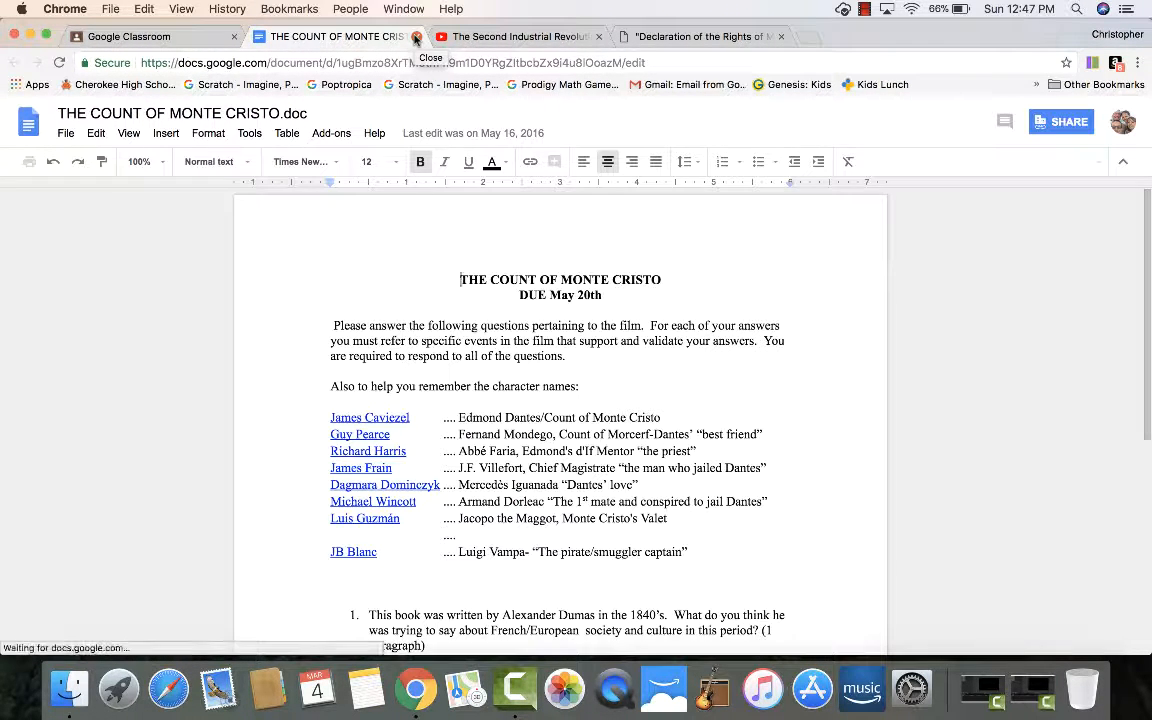
pyautogui.click(416, 37)
pyautogui.scroll(-5, 438, 392)
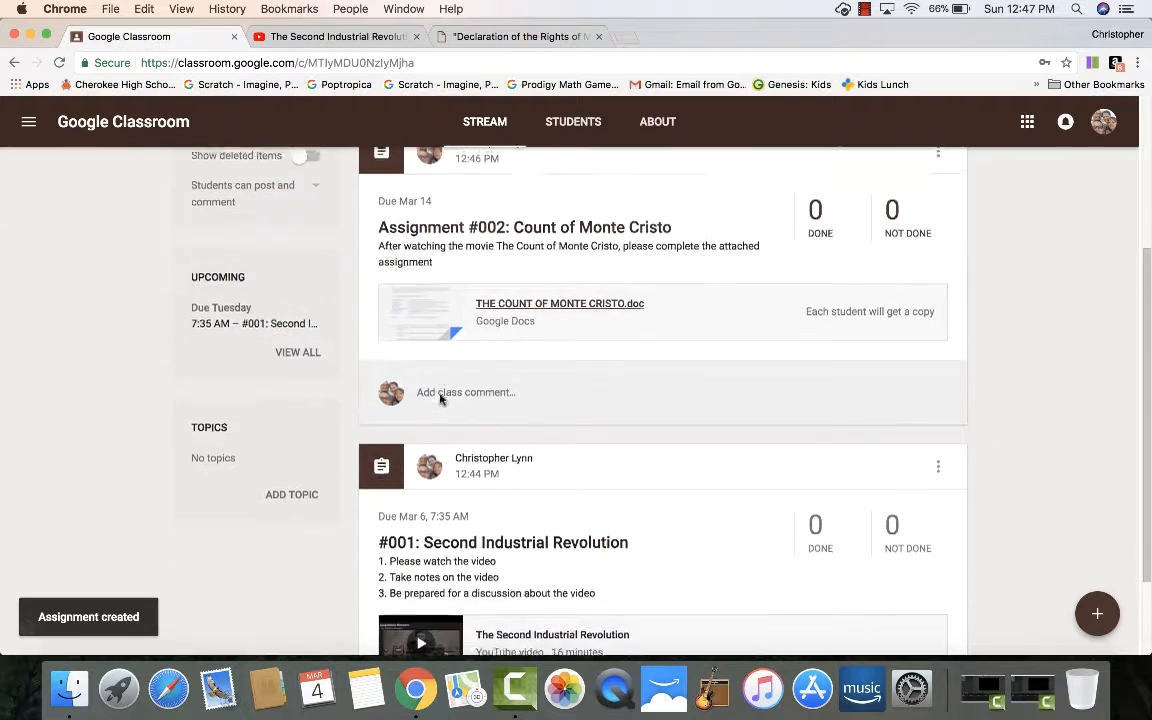
pyautogui.scroll(3, 440, 392)
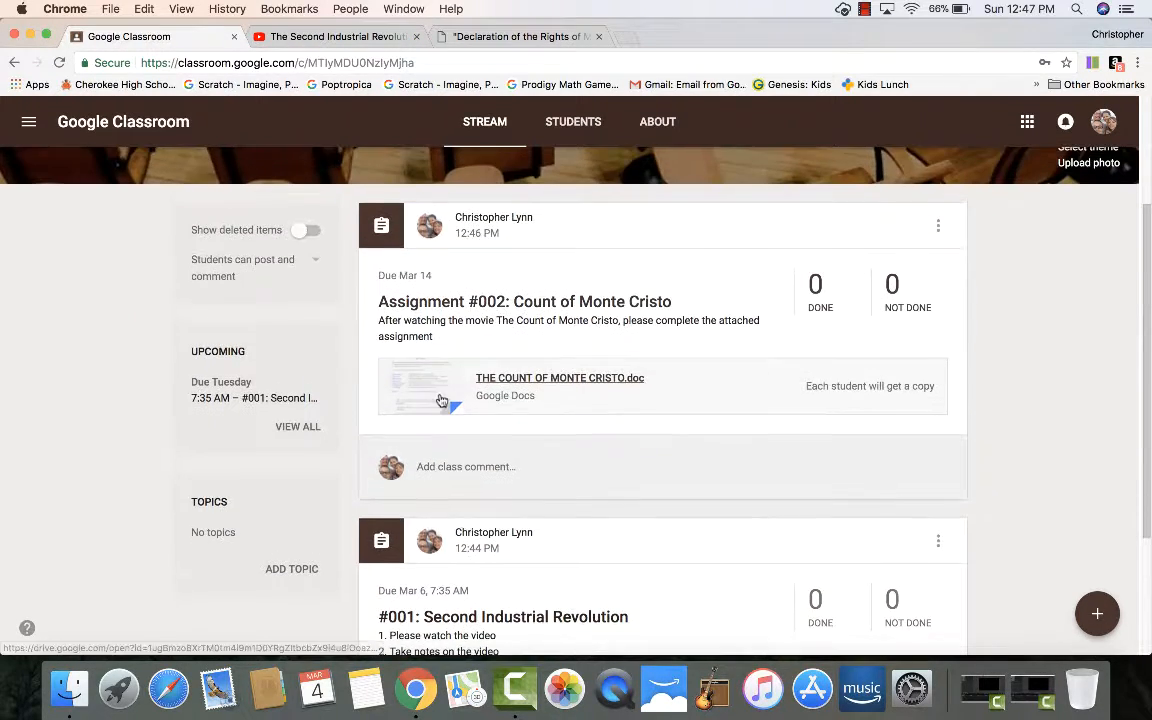
pyautogui.scroll(-4, 472, 435)
pyautogui.scroll(3, 472, 435)
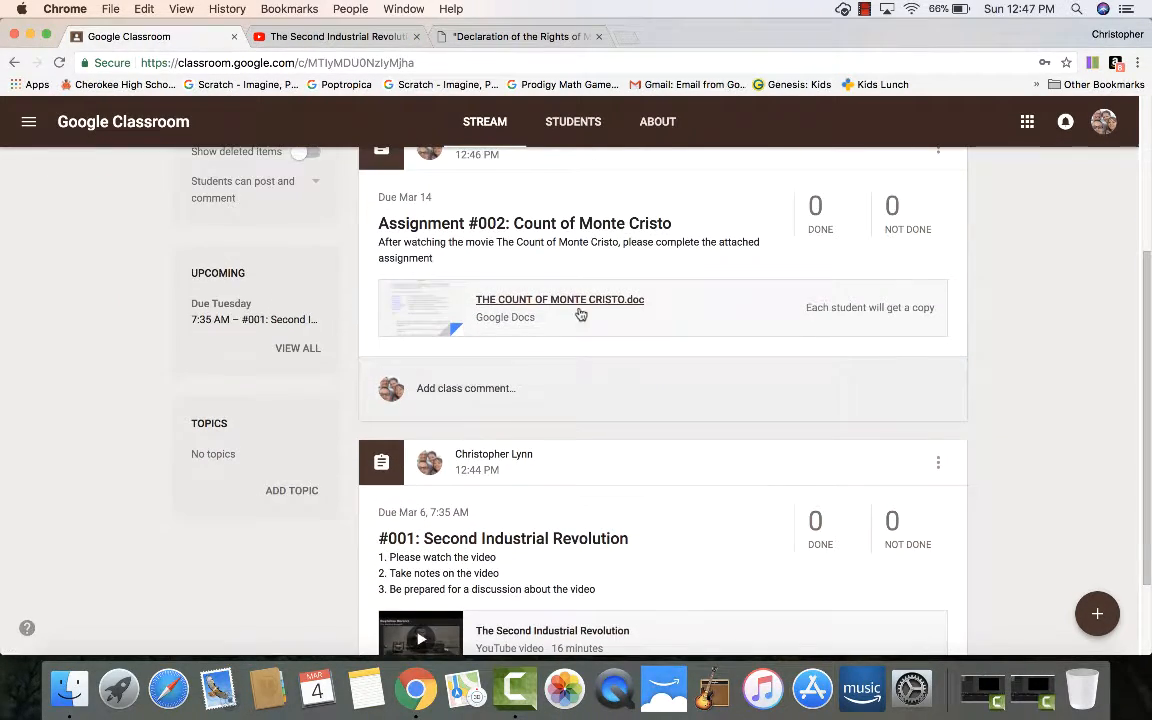
pyautogui.scroll(-3, 537, 371)
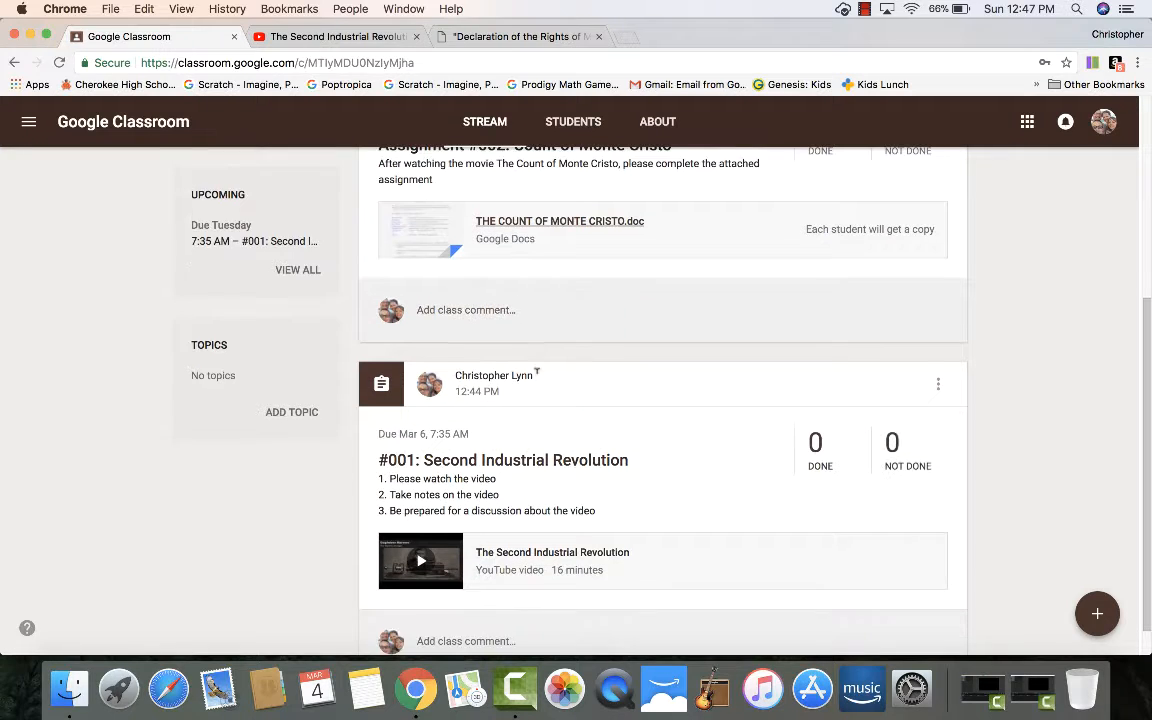
pyautogui.click(515, 568)
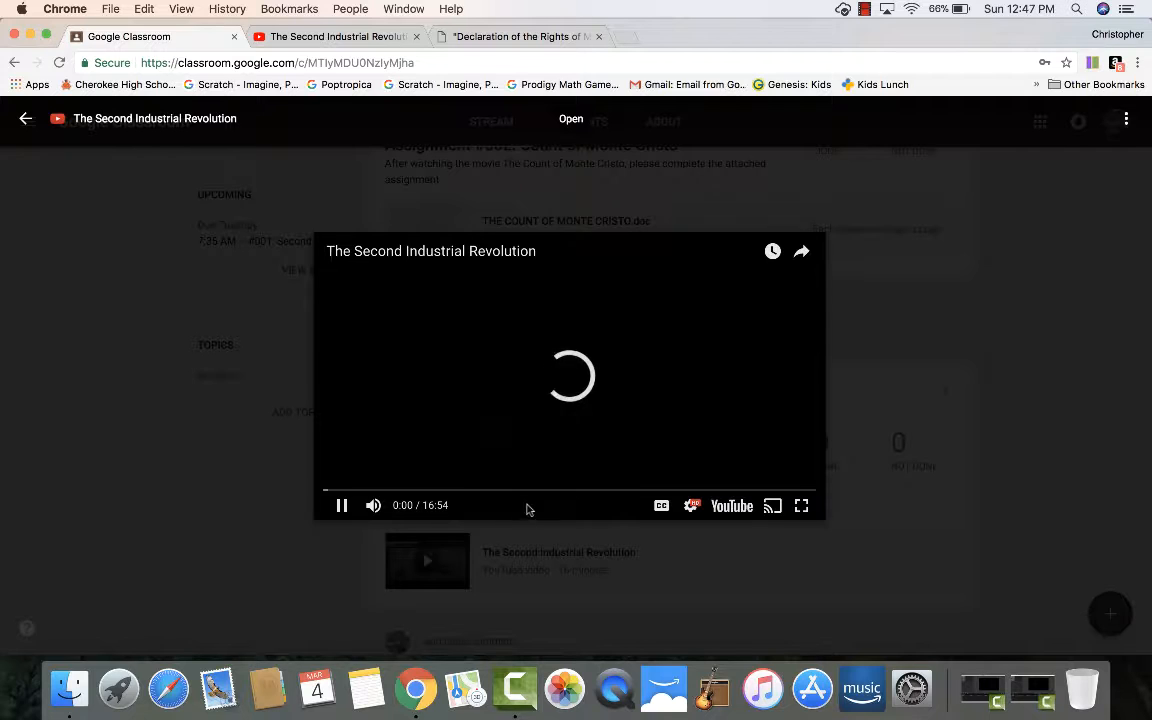
pyautogui.click(341, 505)
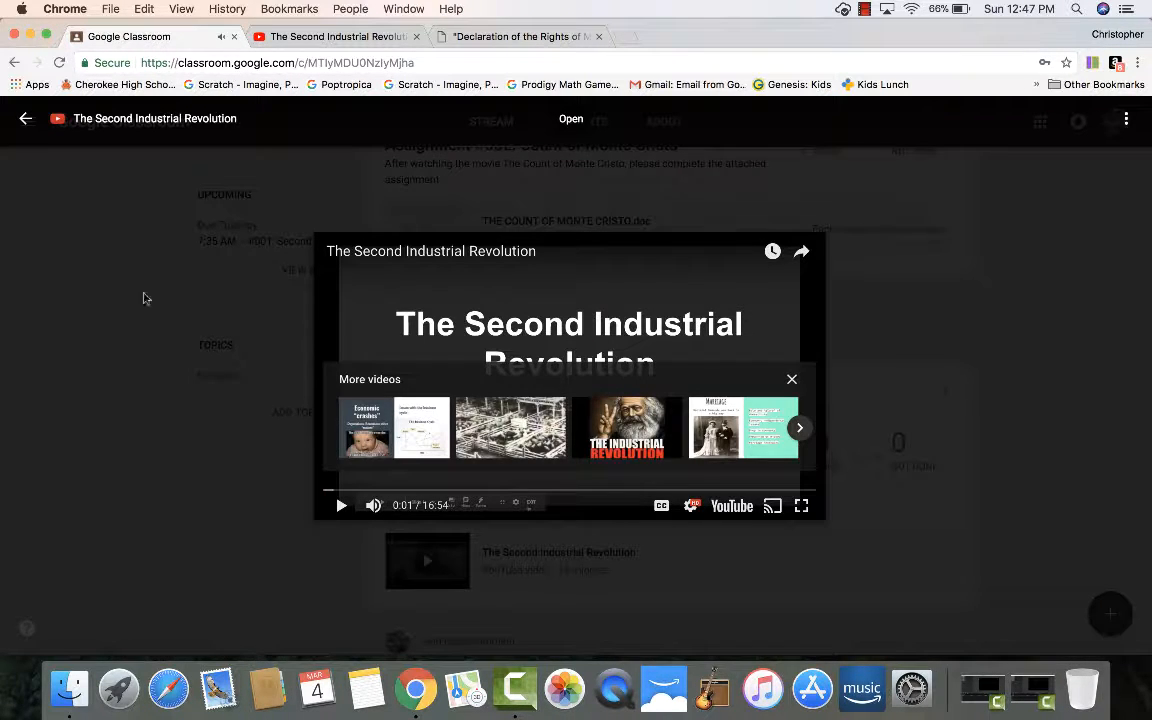
pyautogui.click(81, 207)
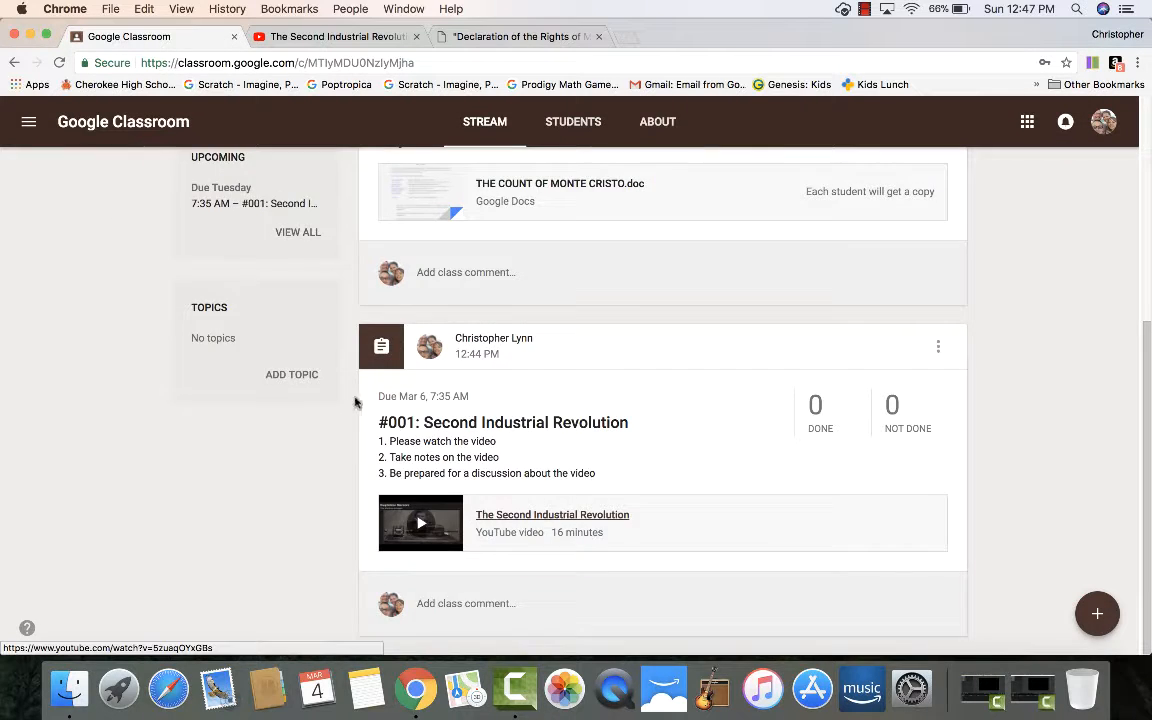
# Create a new assignment titled "Assignment #003: Declaration of Rights of Man and Citizen"
pyautogui.scroll(5, 356, 402)
pyautogui.moveTo(1097, 613)
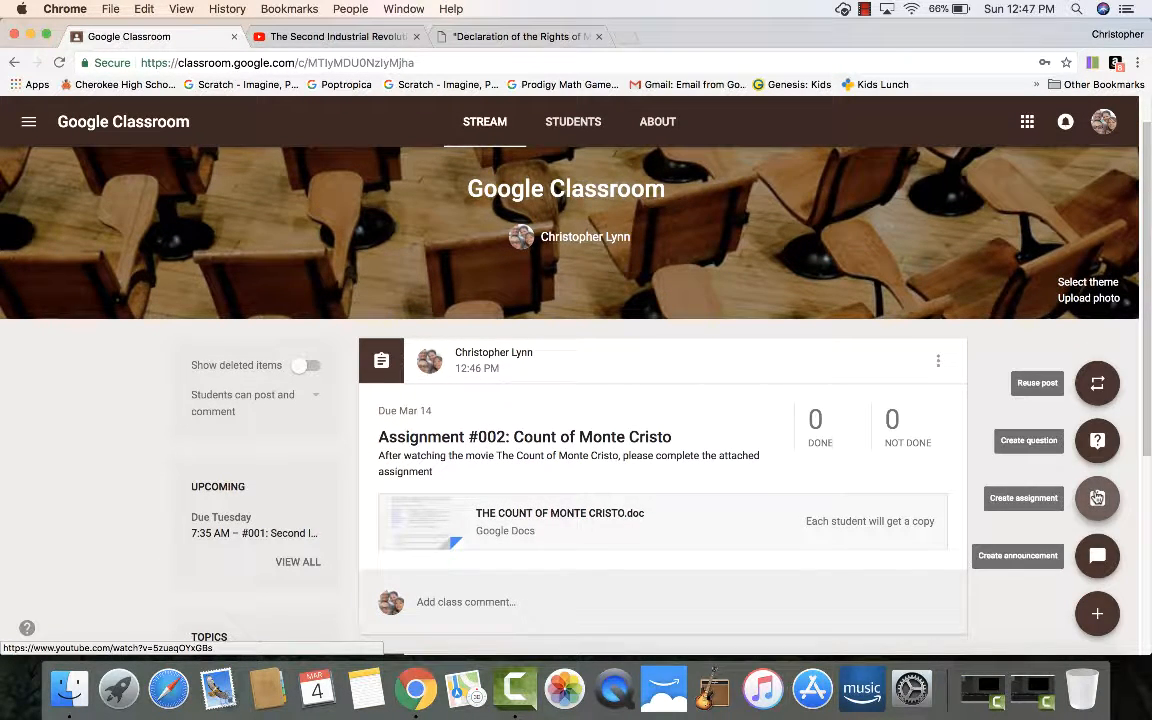
pyautogui.click(1097, 497)
pyautogui.write('A')
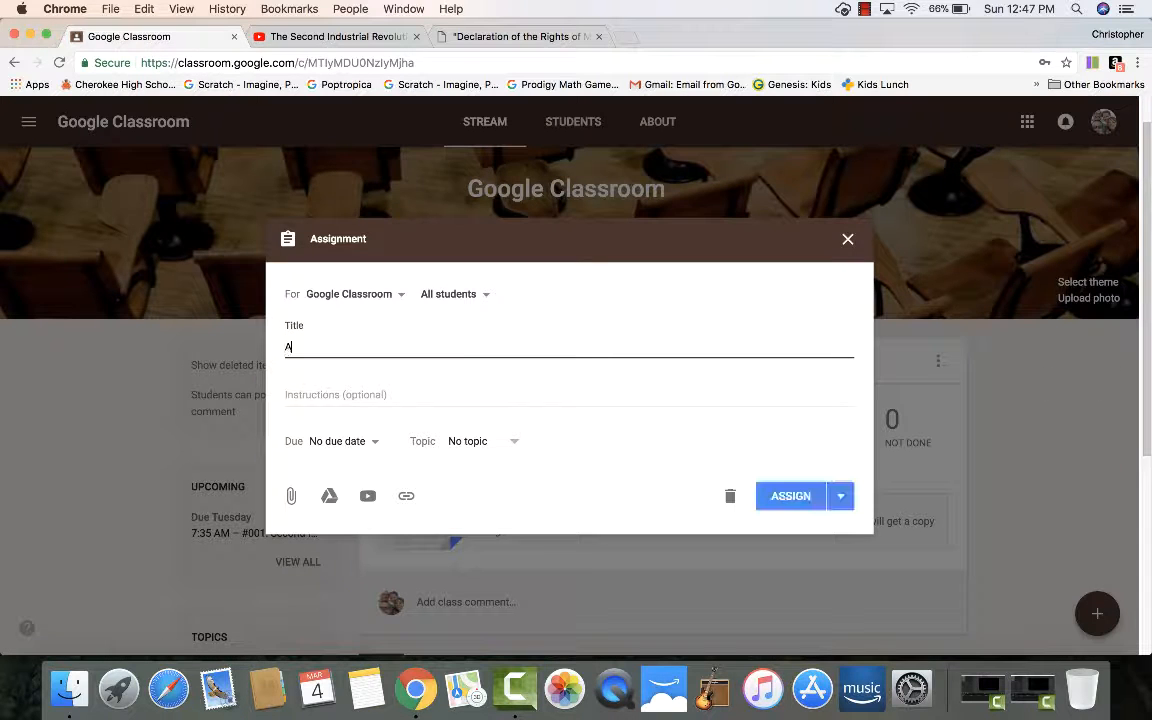
pyautogui.write('ssignment #00')
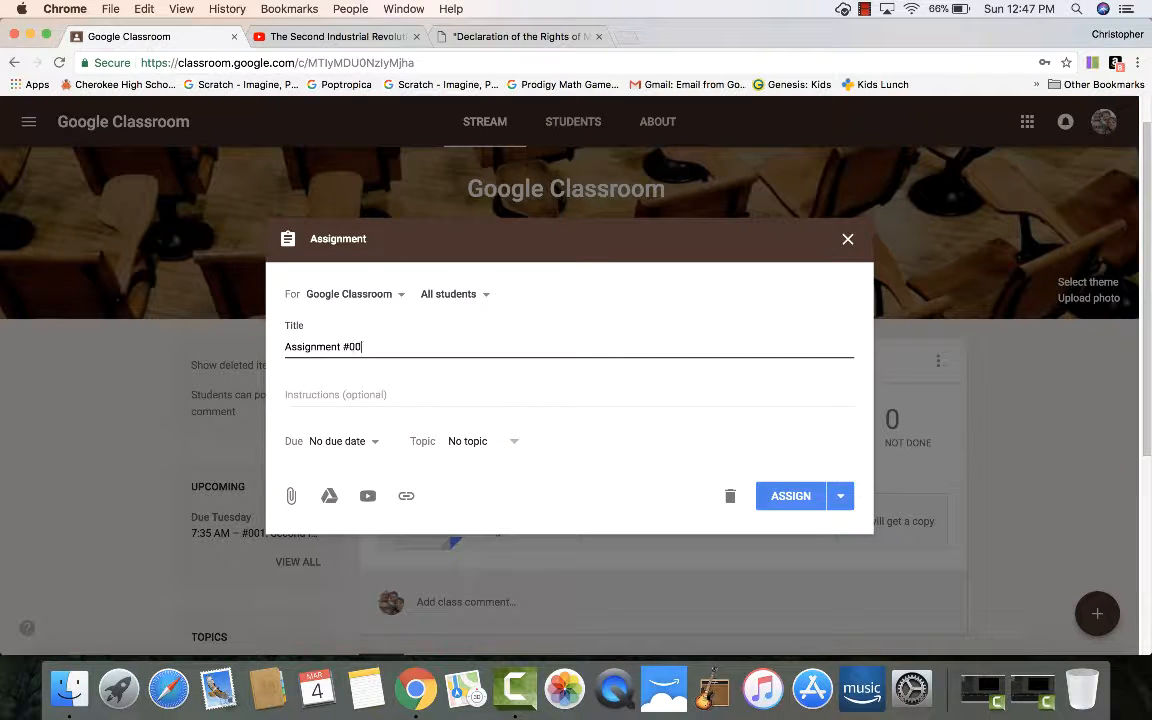
pyautogui.write('3: Declaration of Rights of Man an')
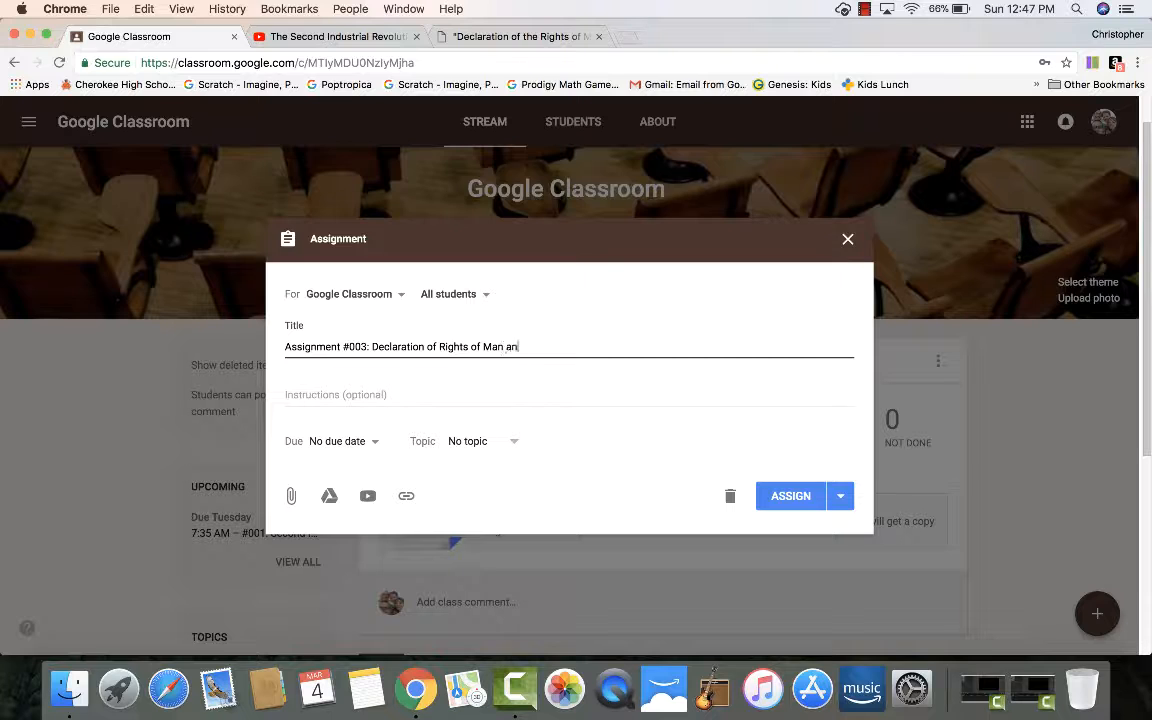
pyautogui.write('d Citizen')
# Enter the first instruction line as "1. Please read the attached document"
pyautogui.click(352, 391)
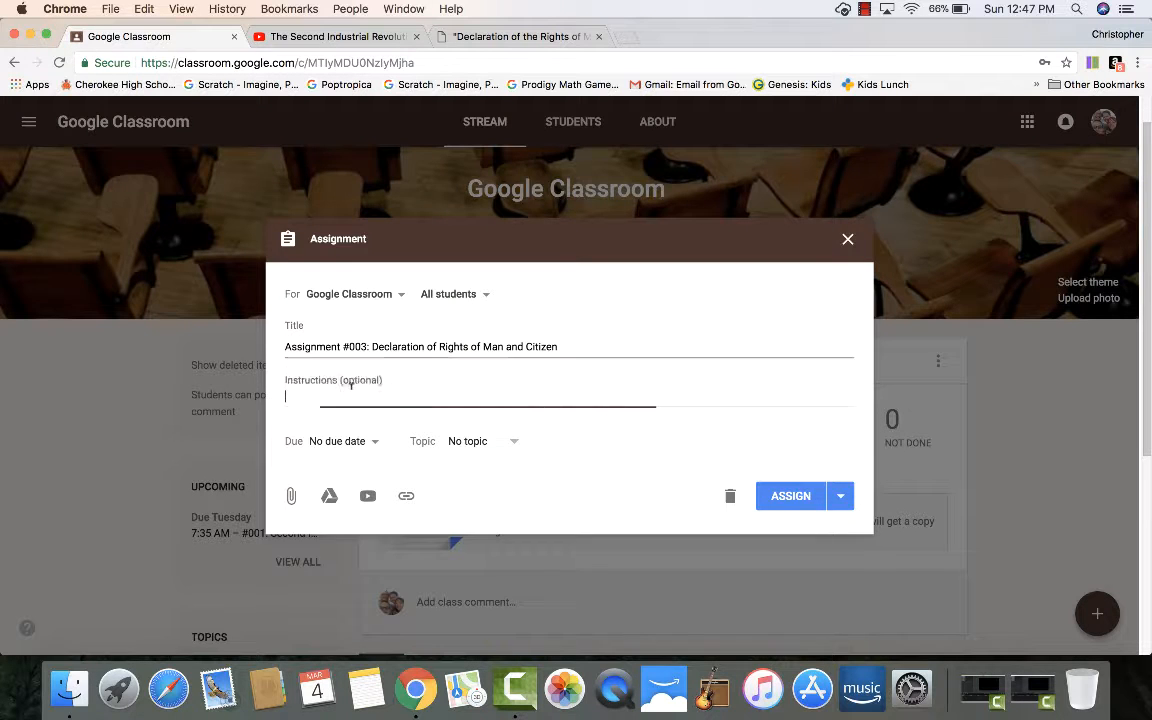
pyautogui.write('1. Ple')
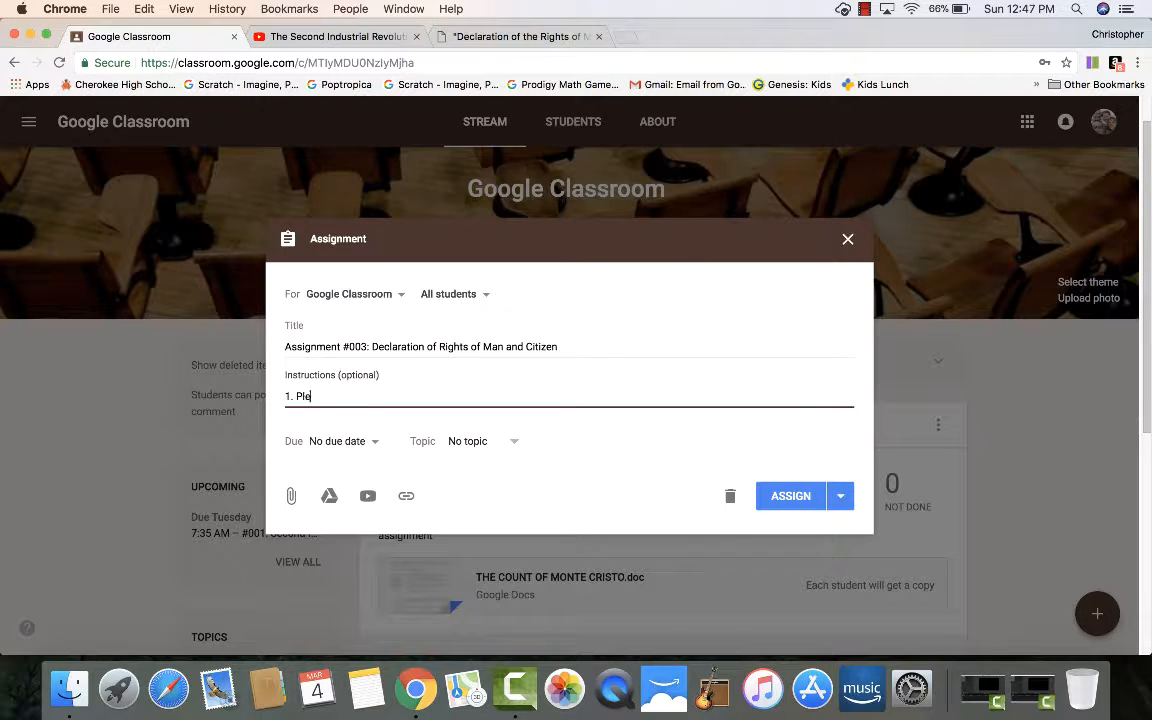
pyautogui.write('ase reaet')
pyautogui.press('BackSpace')
pyautogui.write('d the attached document')
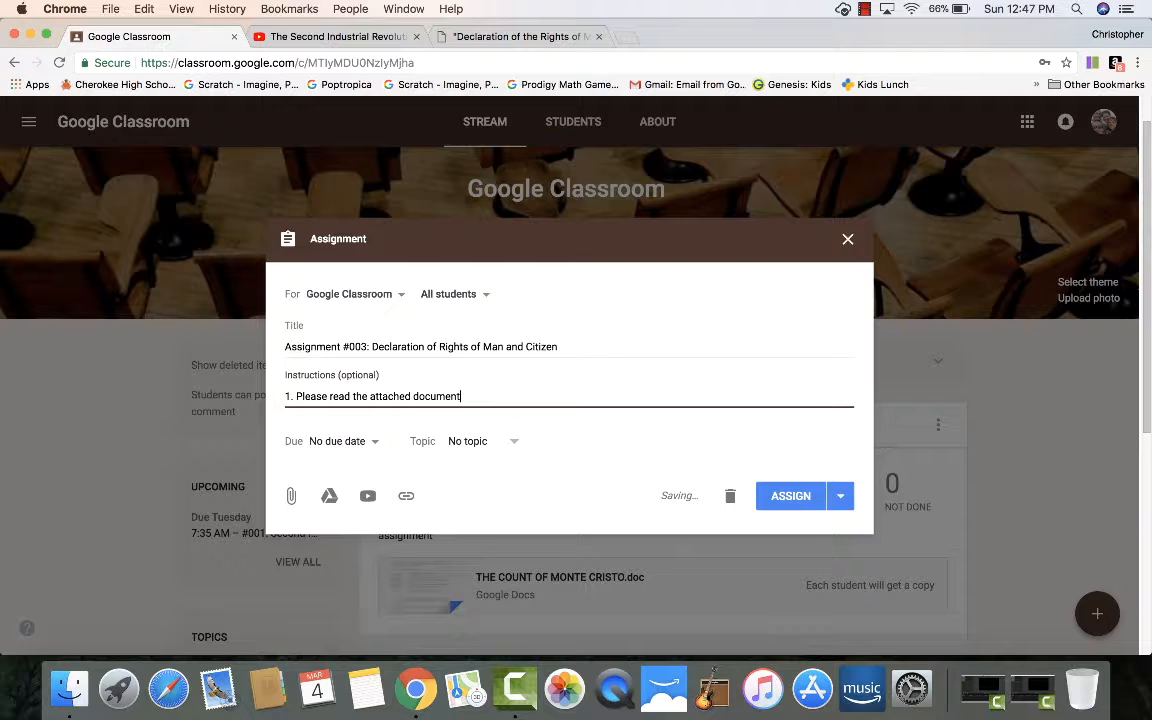
# Add a second instruction line reading "2. Please write one paragraph comparing this document to the Declaration of Independence"
pyautogui.press('Return')
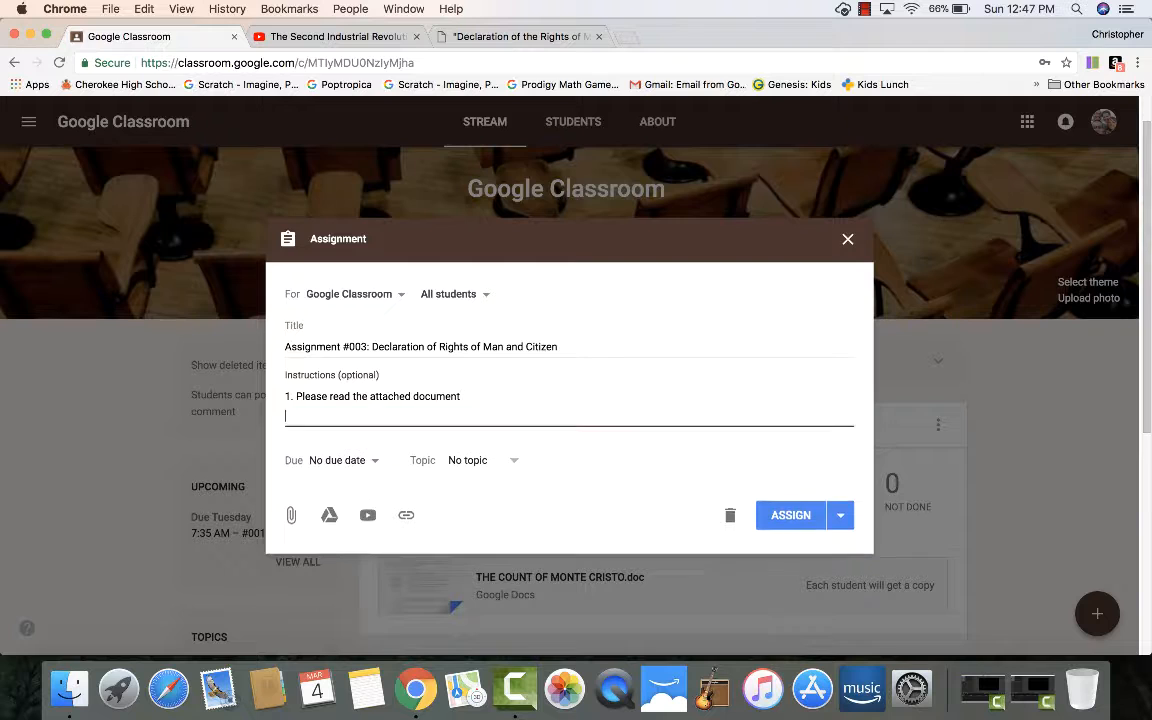
pyautogui.write('2. Please write one paragraph')
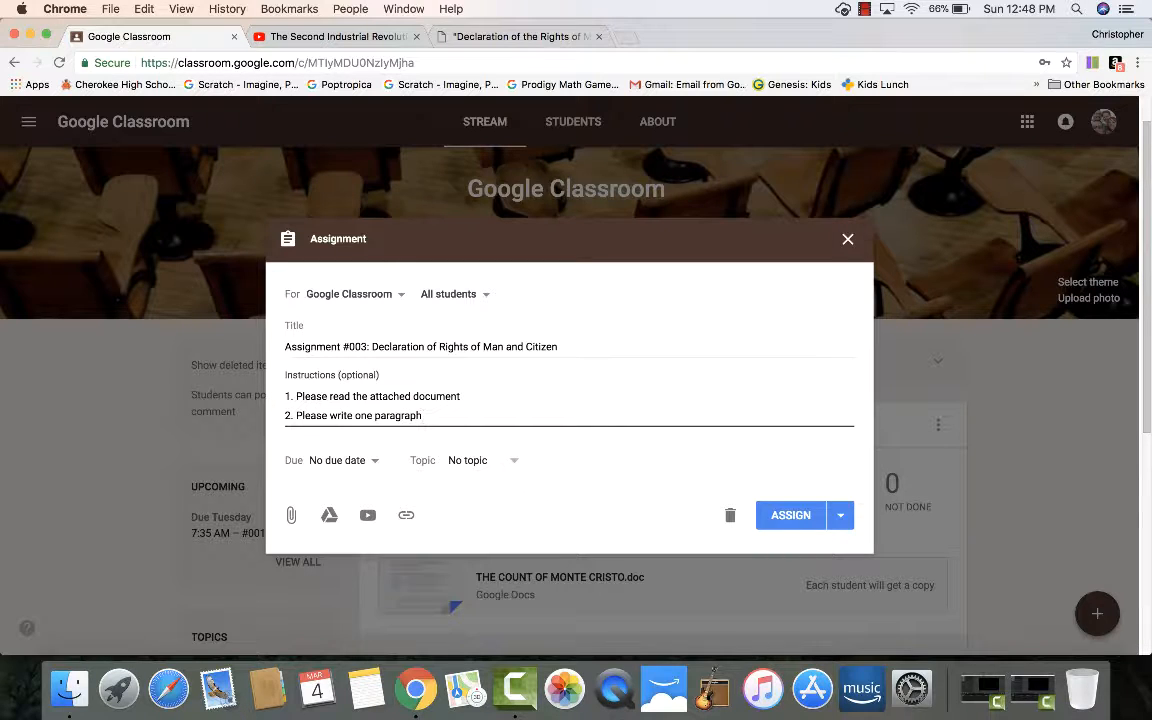
pyautogui.write(' comparing this document pt h')
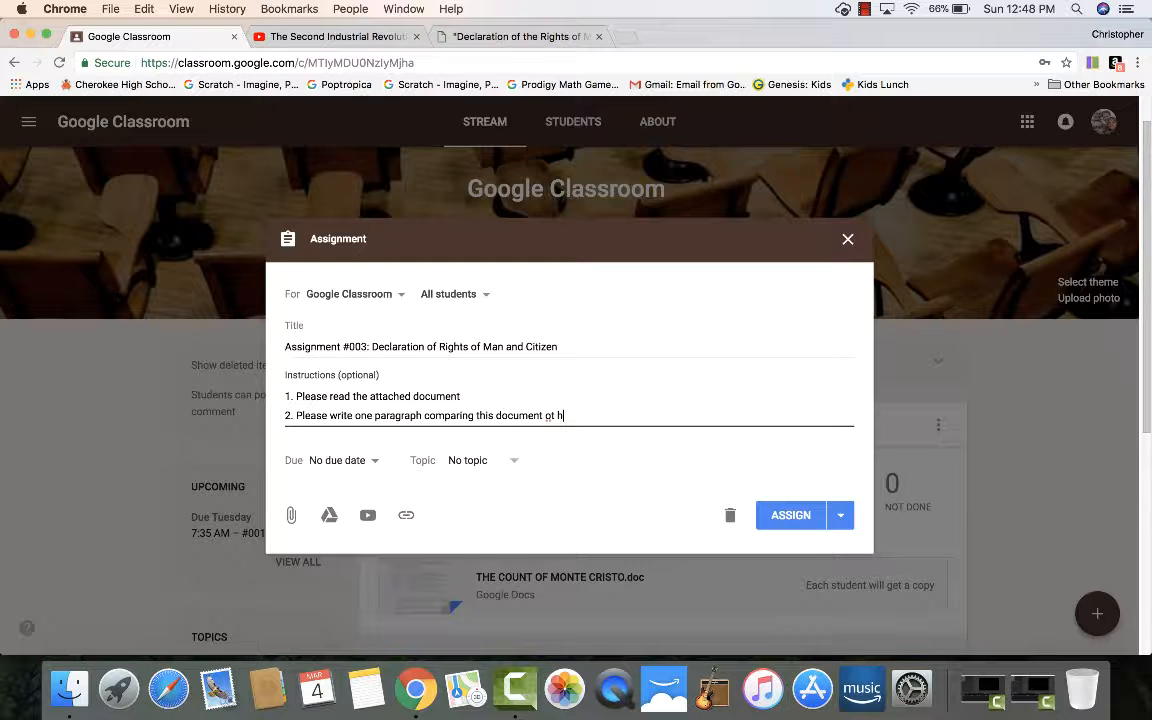
pyautogui.write(' the Declarion')
pyautogui.press('BackSpace')
pyautogui.write('tion of Independence')
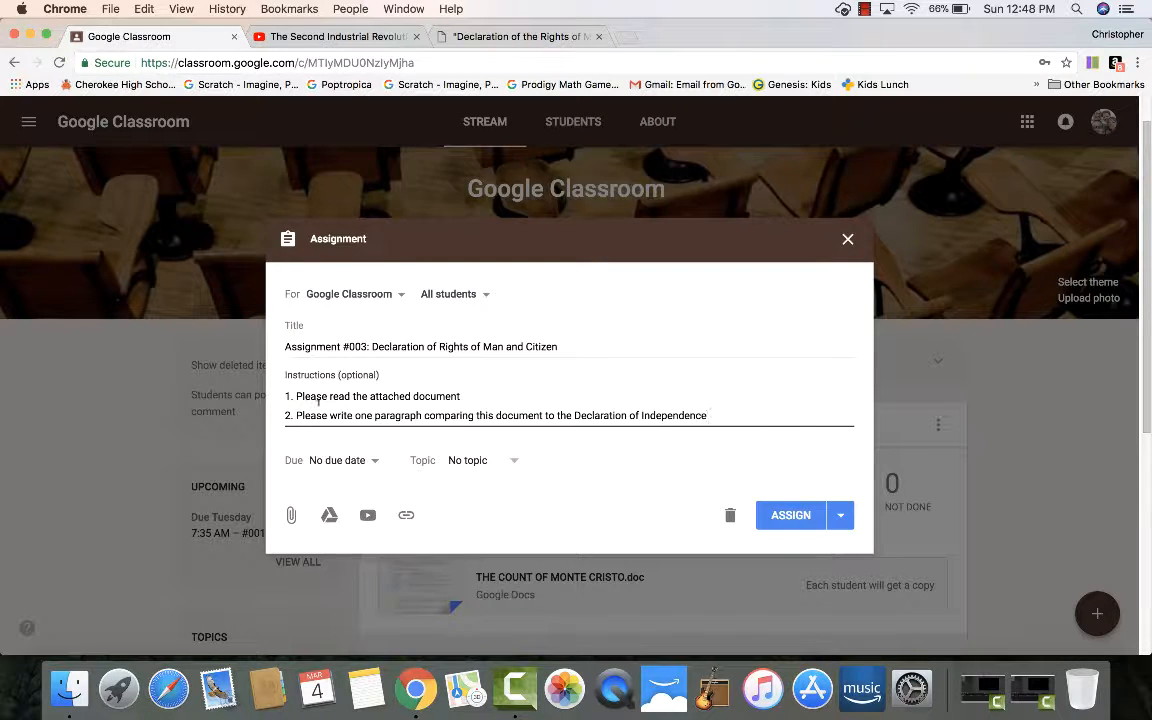
# Set the assignment's due date to March 21, without a due time
pyautogui.click(340, 460)
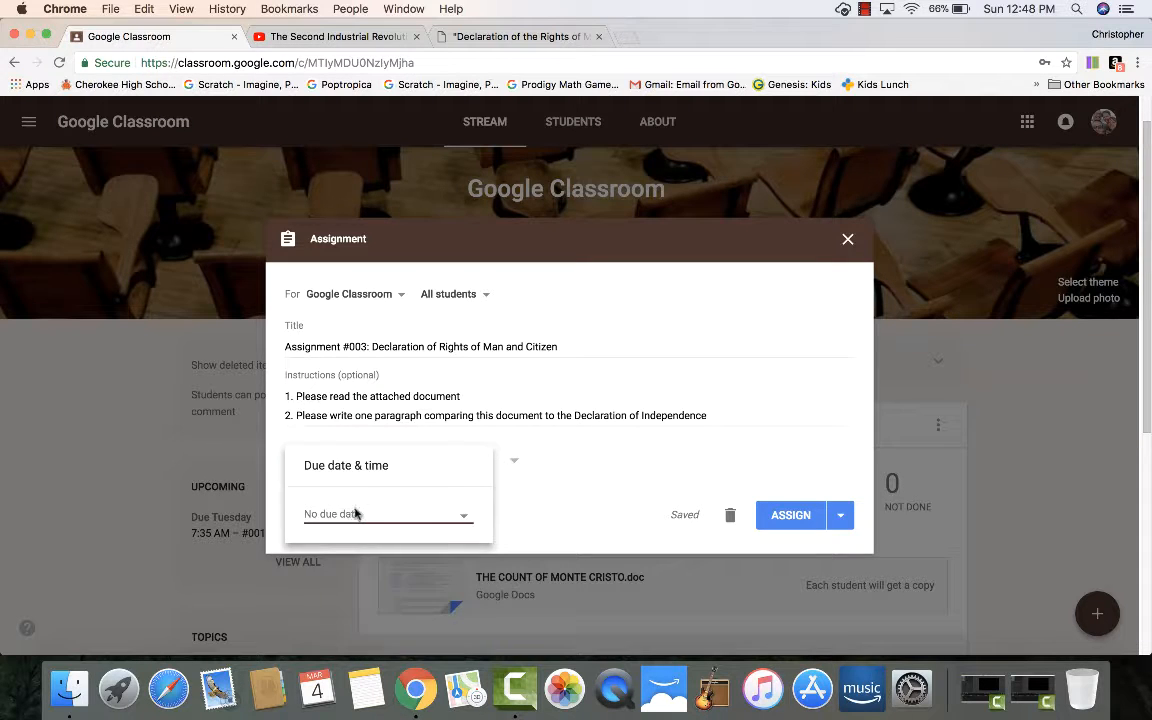
pyautogui.click(355, 514)
pyautogui.click(398, 609)
pyautogui.click(567, 509)
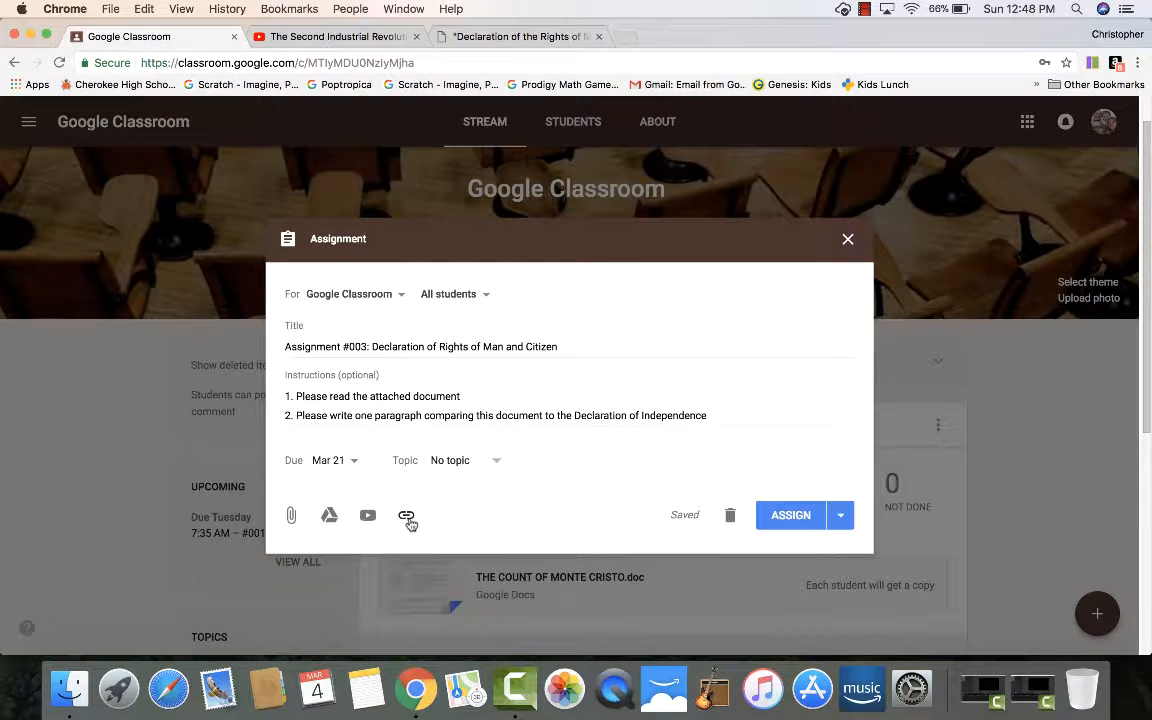
pyautogui.click(406, 516)
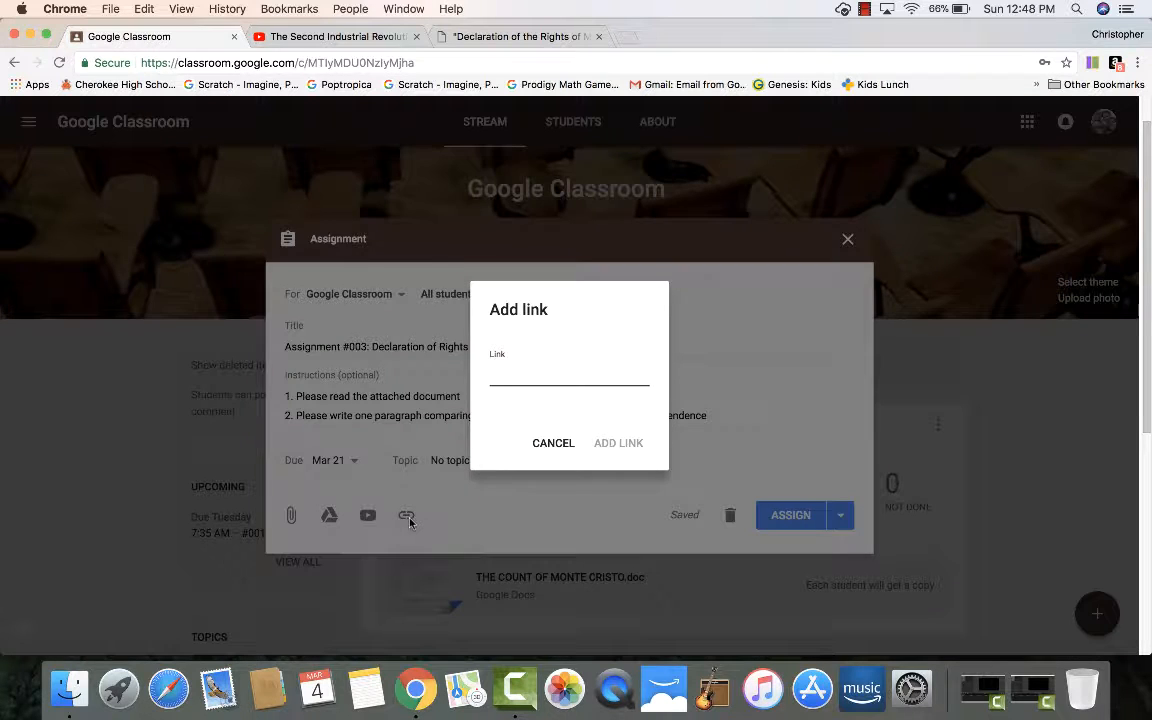
pyautogui.click(476, 34)
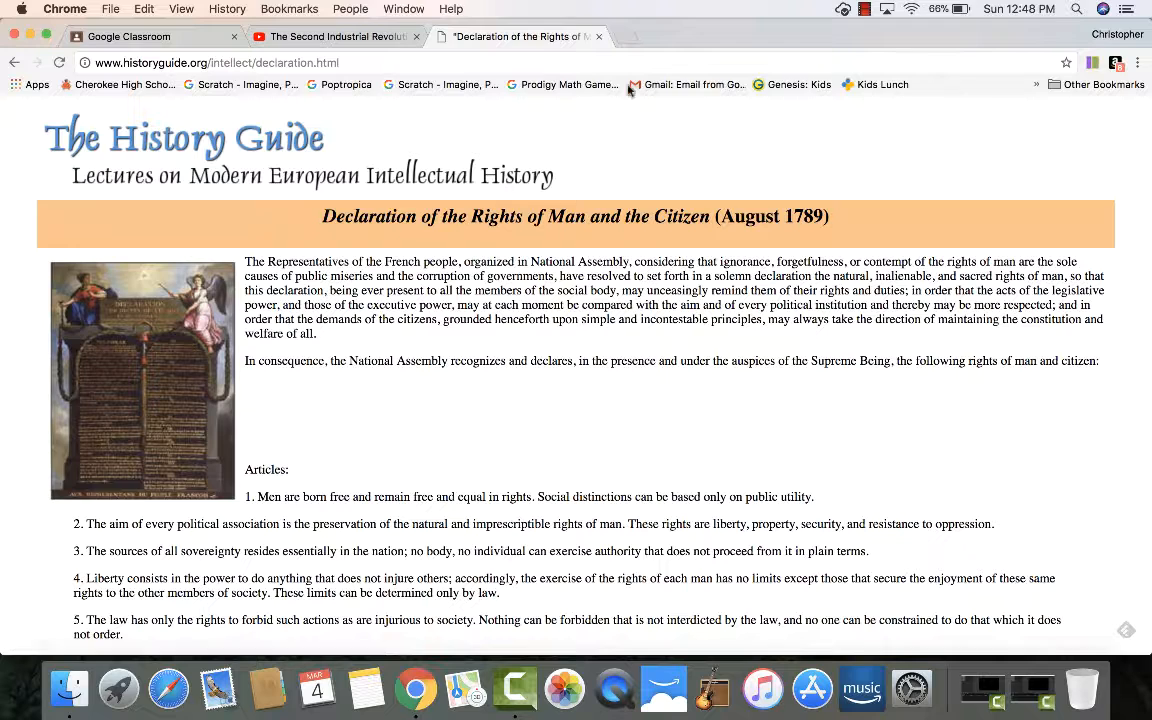
pyautogui.click(603, 62)
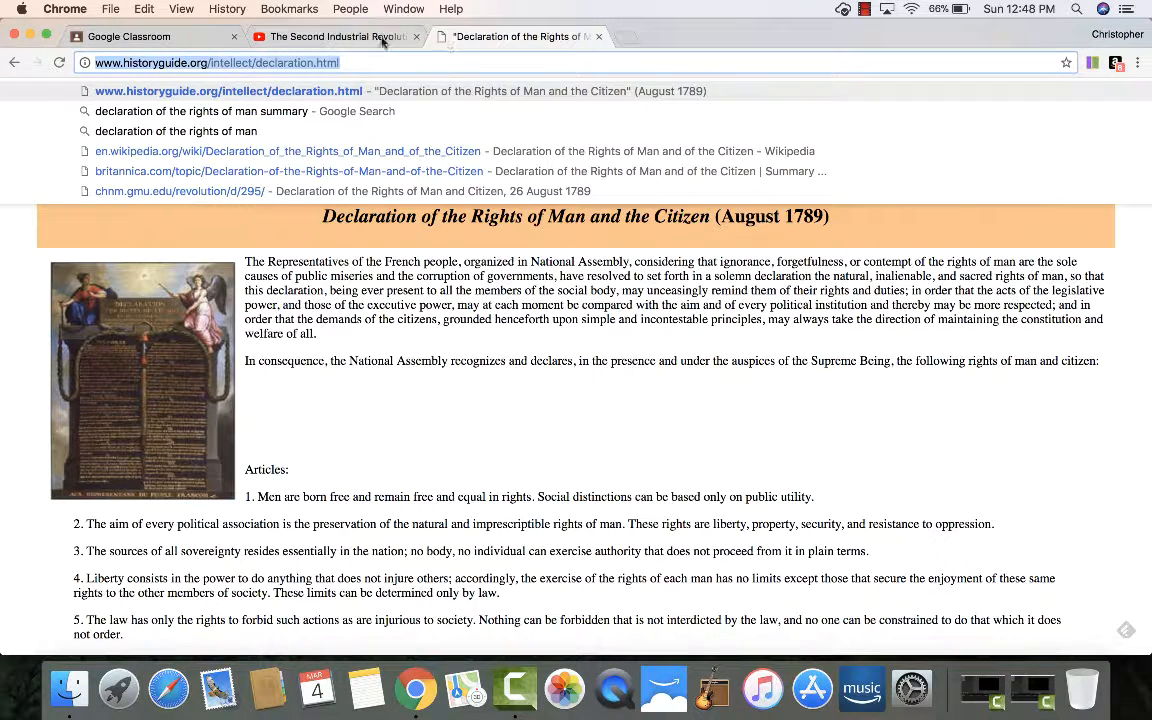
pyautogui.click(150, 36)
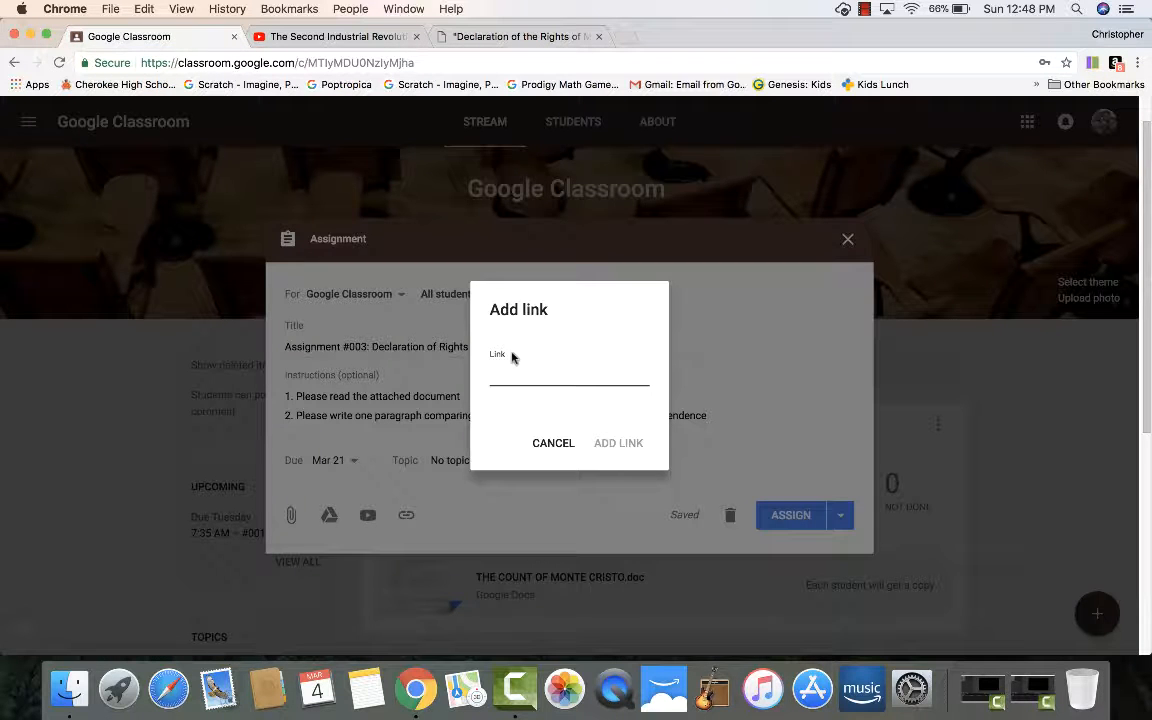
pyautogui.press('super+v')
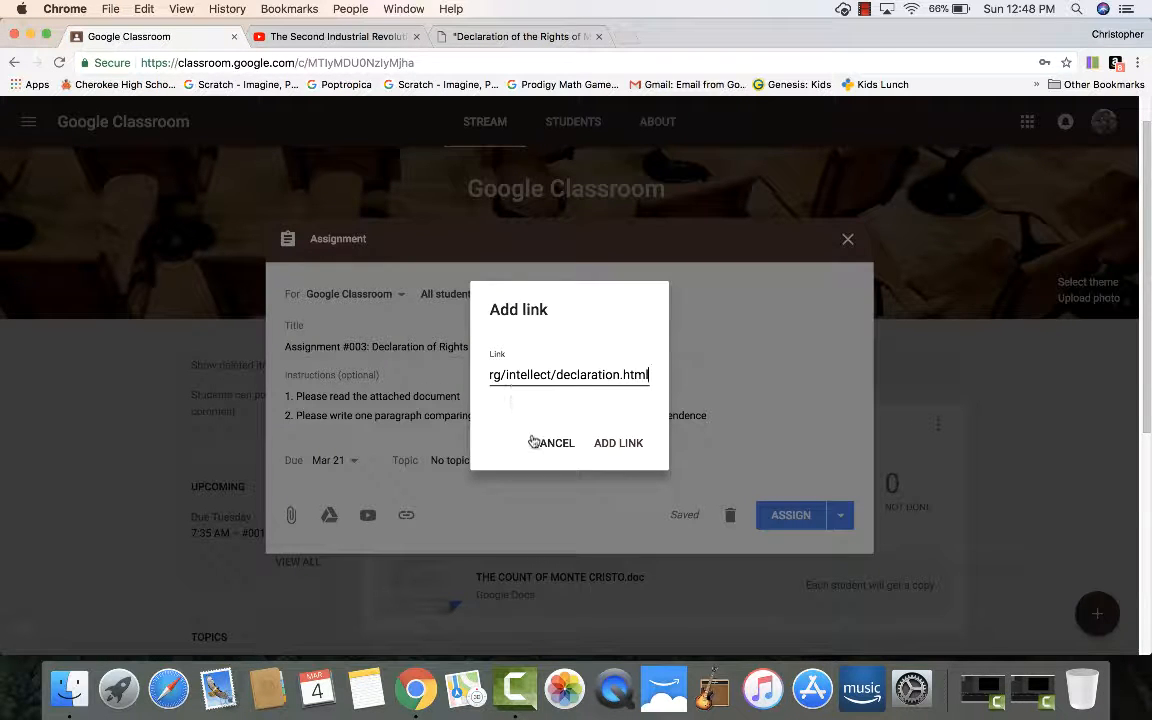
pyautogui.click(614, 447)
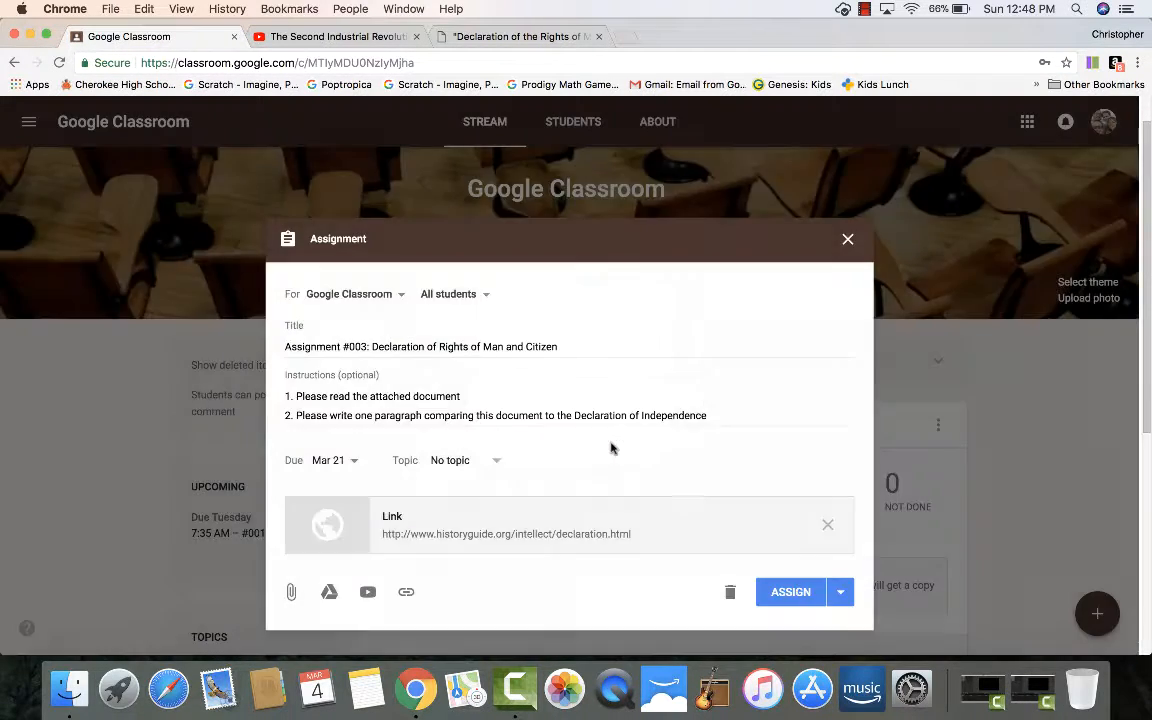
pyautogui.click(598, 37)
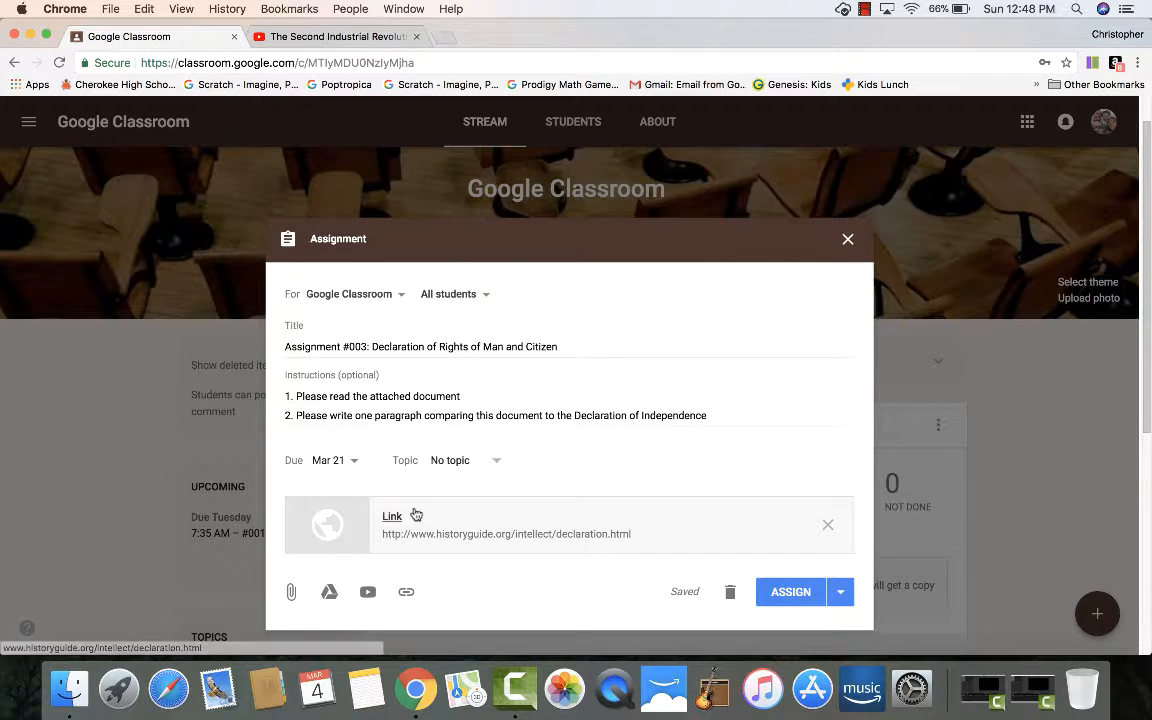
# Assign the assignment to the class, and check its posted link by opening and closing the Declaration page
pyautogui.click(773, 545)
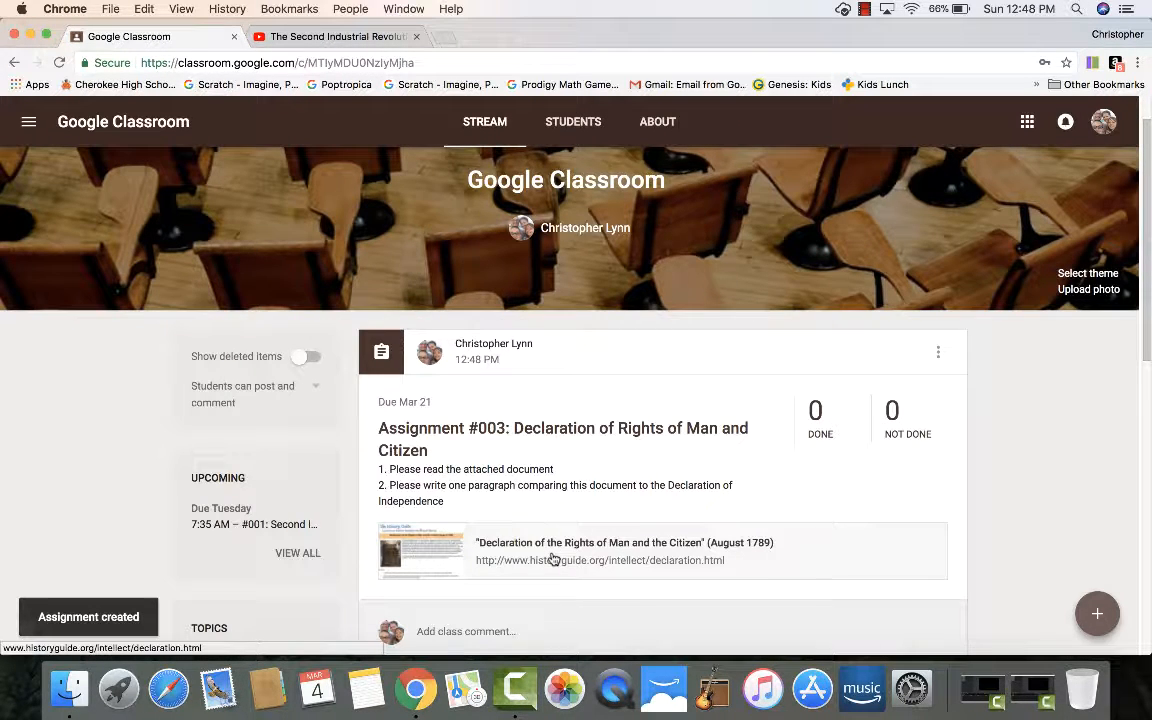
pyautogui.click(432, 558)
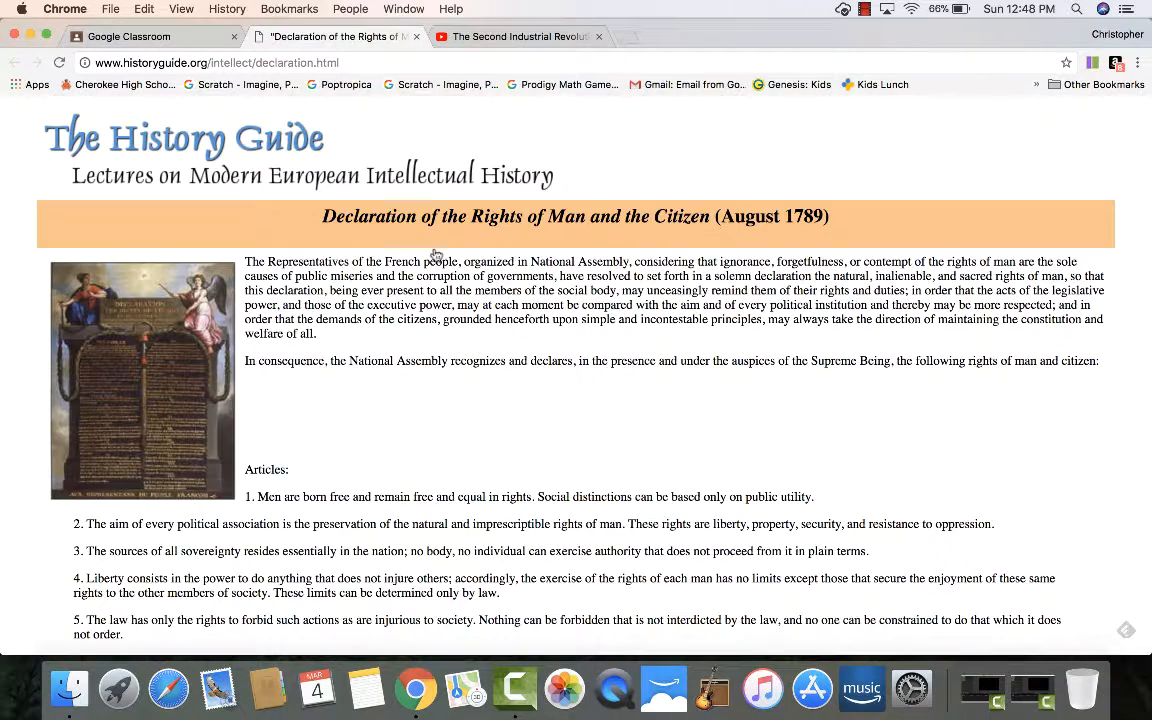
pyautogui.click(417, 37)
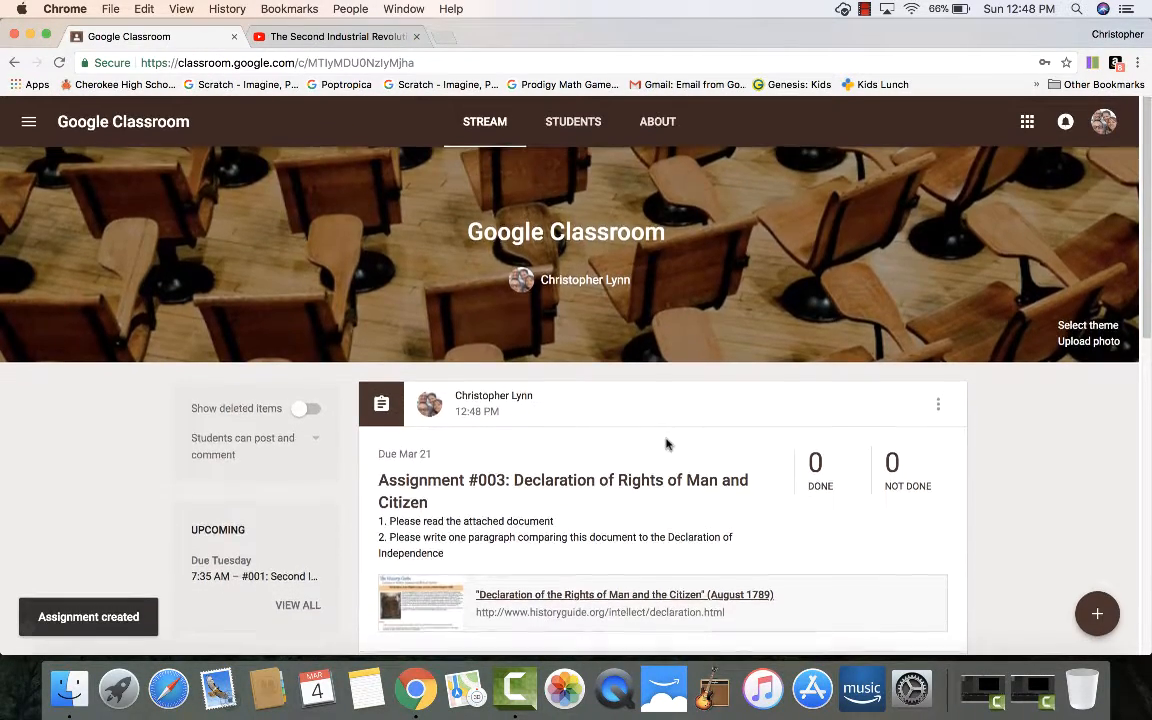
# Look at how a new assignment attaches a file from the computer, and close everything without choosing a file
pyautogui.scroll(-2, 666, 444)
pyautogui.moveTo(1097, 613)
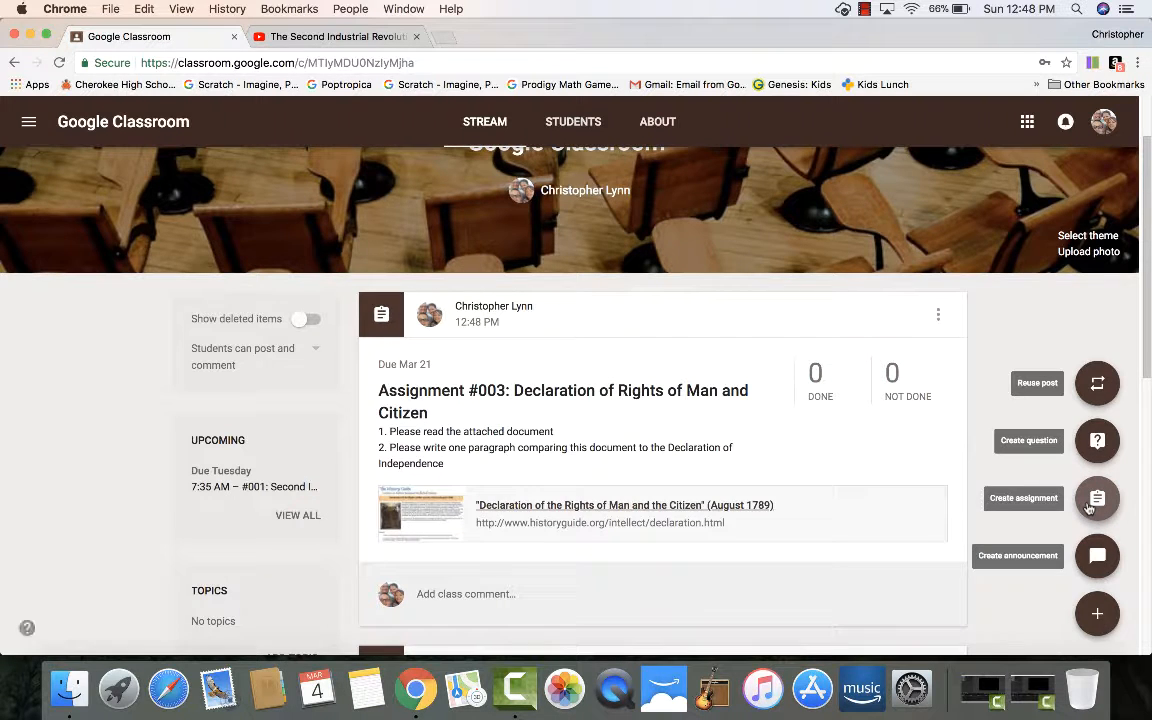
pyautogui.click(1093, 500)
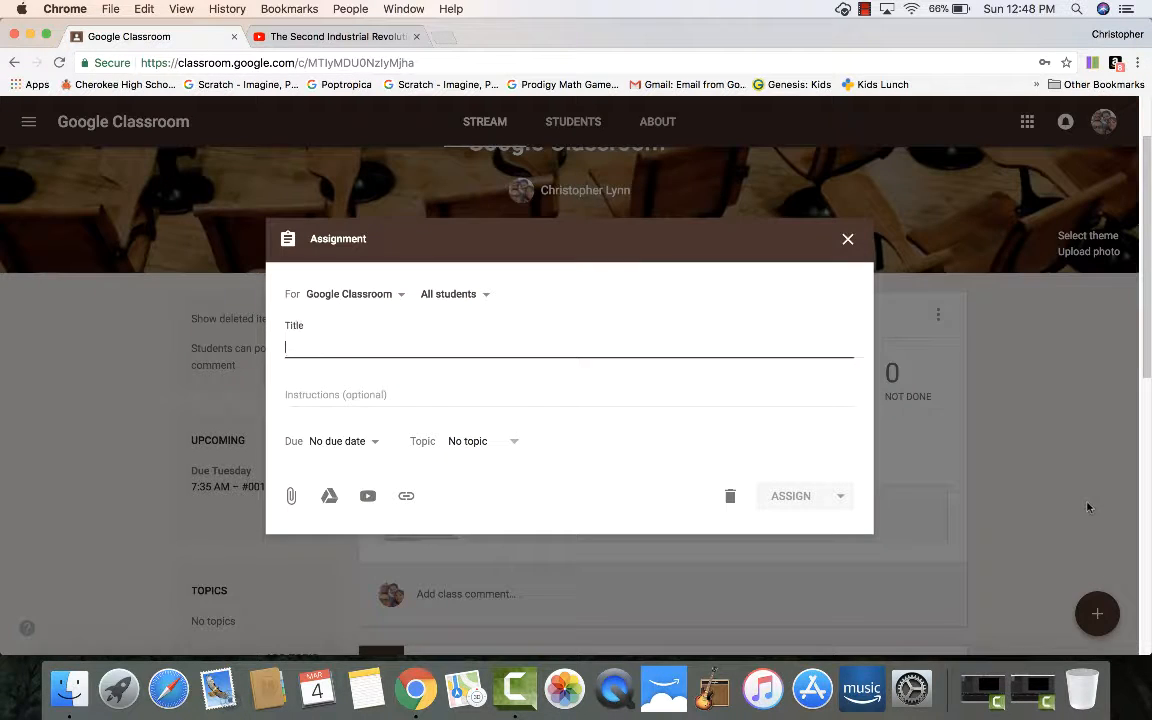
pyautogui.click(293, 497)
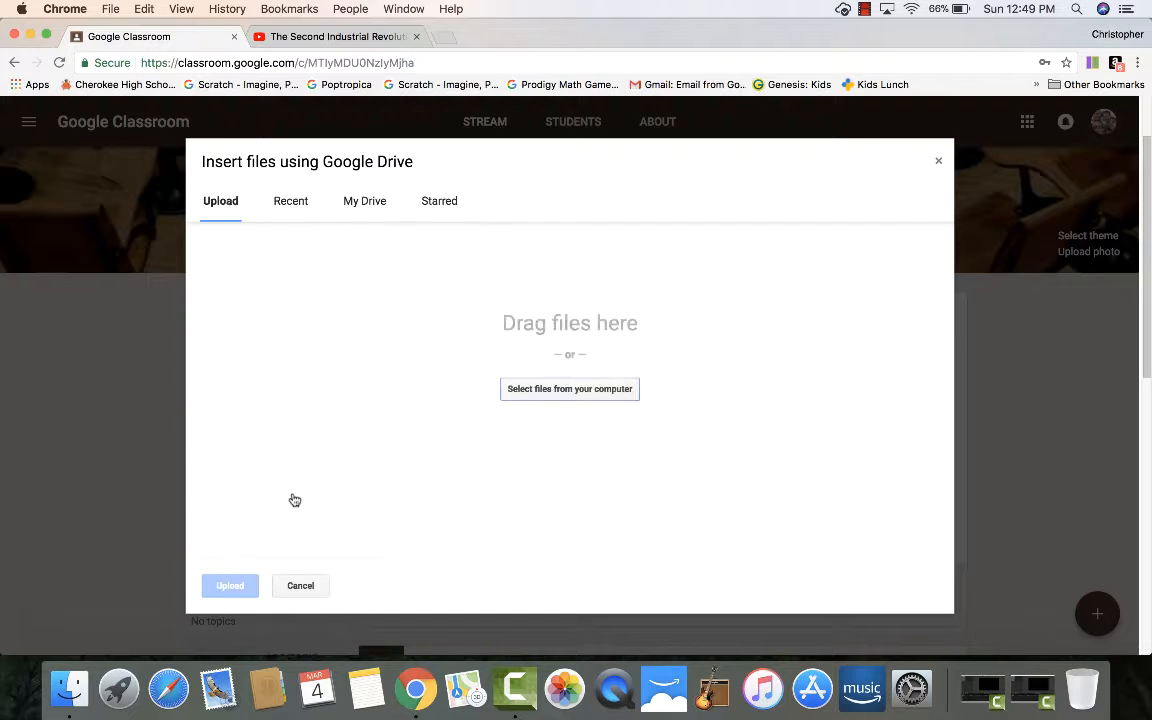
pyautogui.click(574, 394)
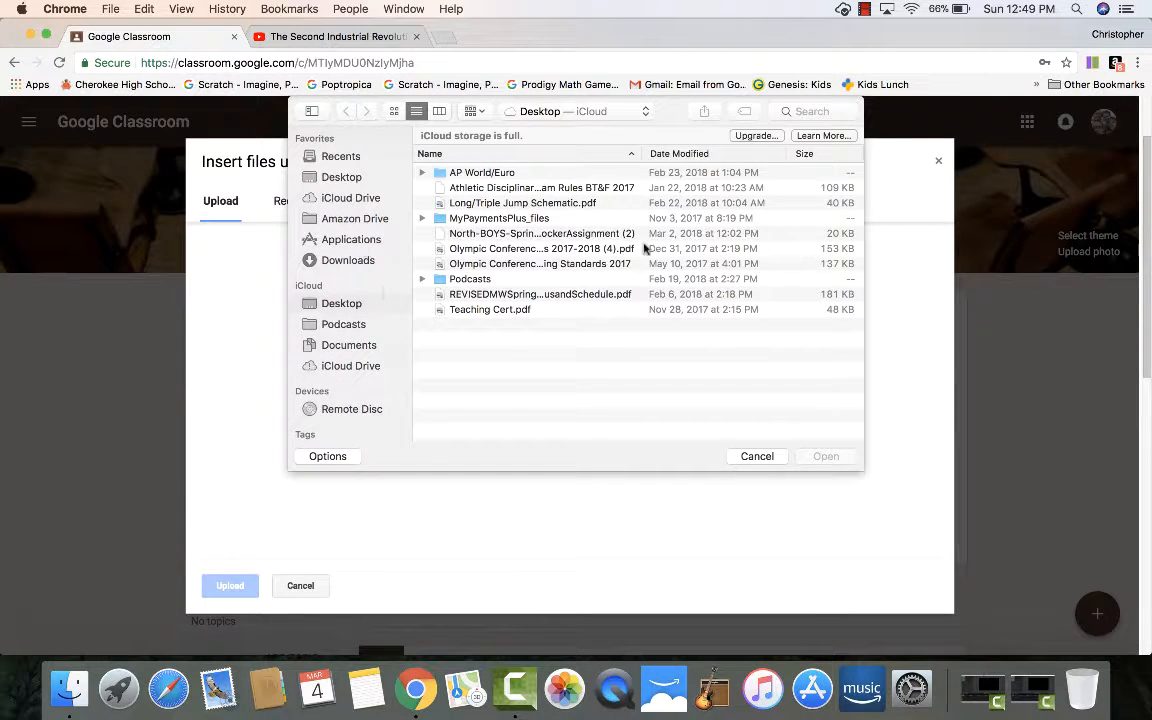
pyautogui.click(756, 456)
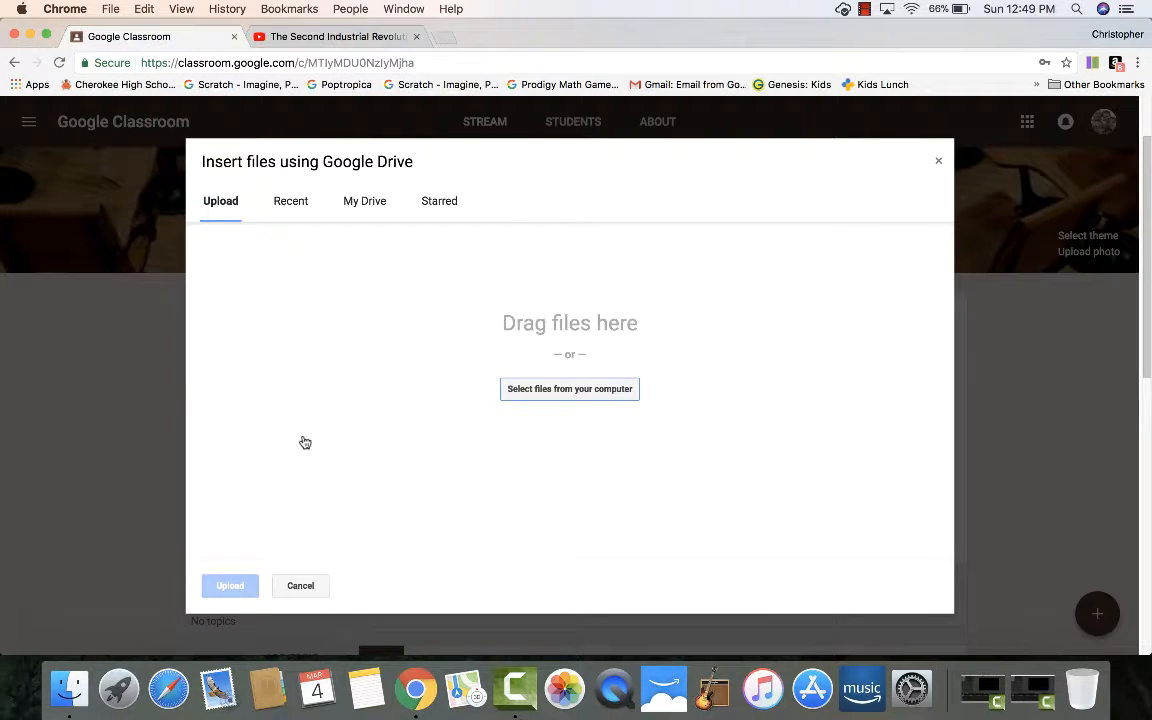
pyautogui.click(300, 586)
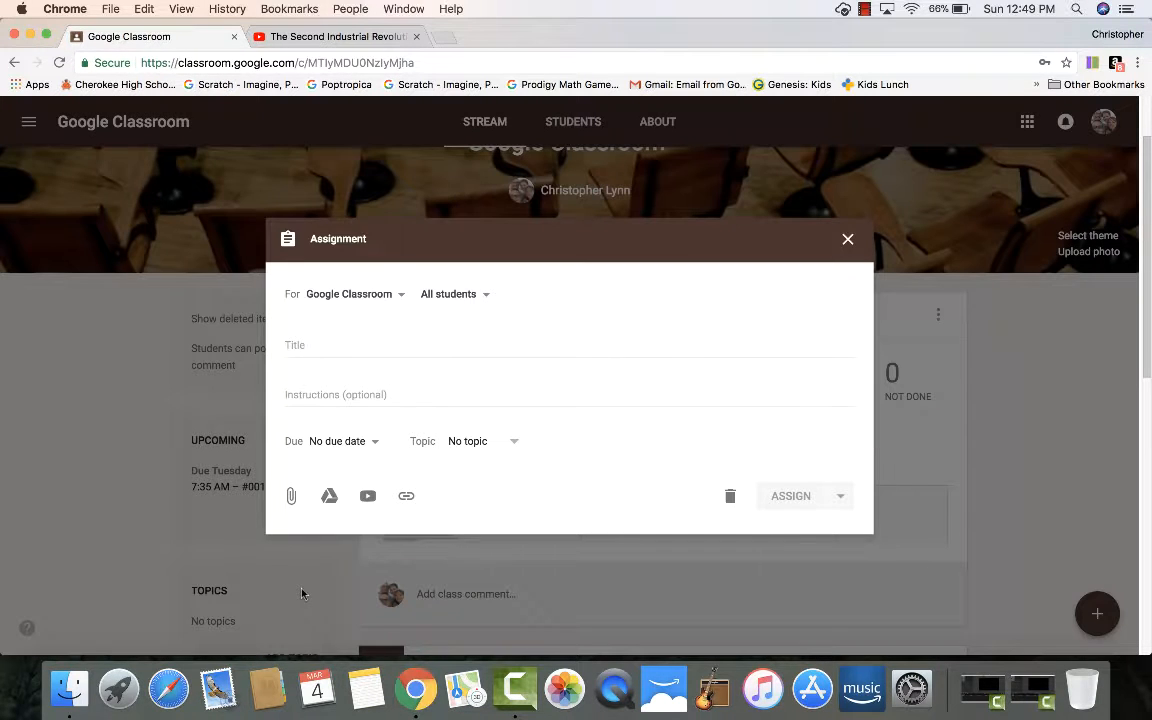
pyautogui.click(848, 239)
# Look through the posted assignments in the class stream, and briefly view and close a blank announcement form
pyautogui.scroll(-3, 998, 415)
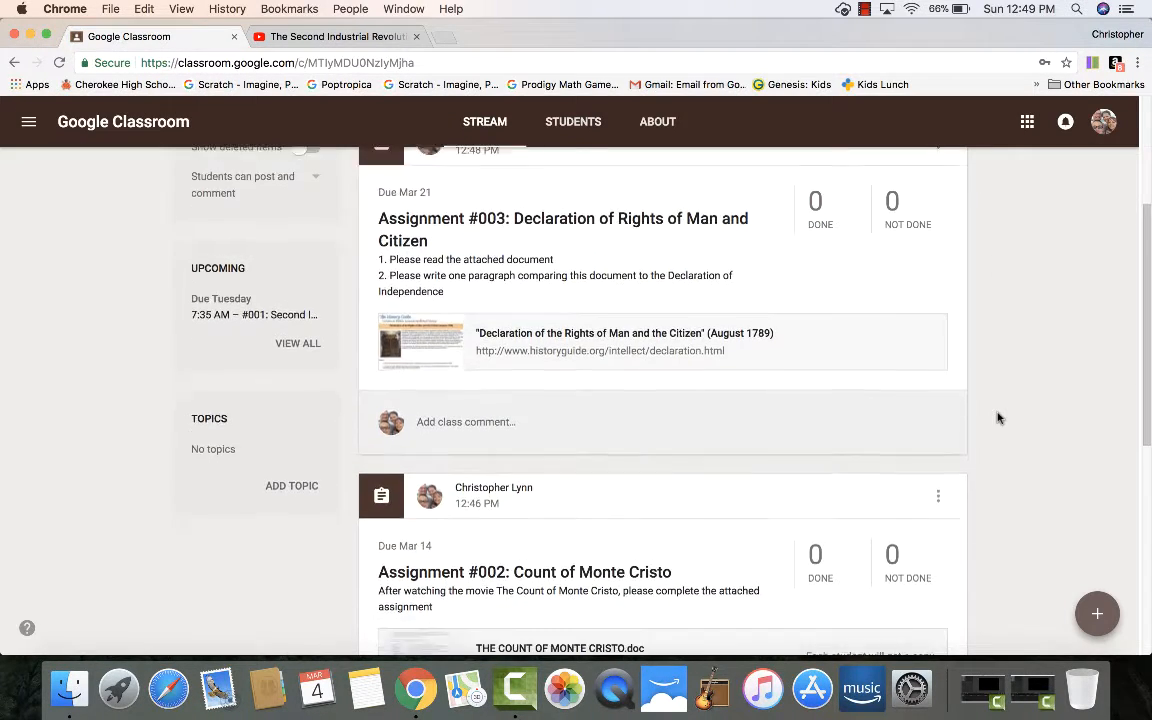
pyautogui.scroll(5, 998, 418)
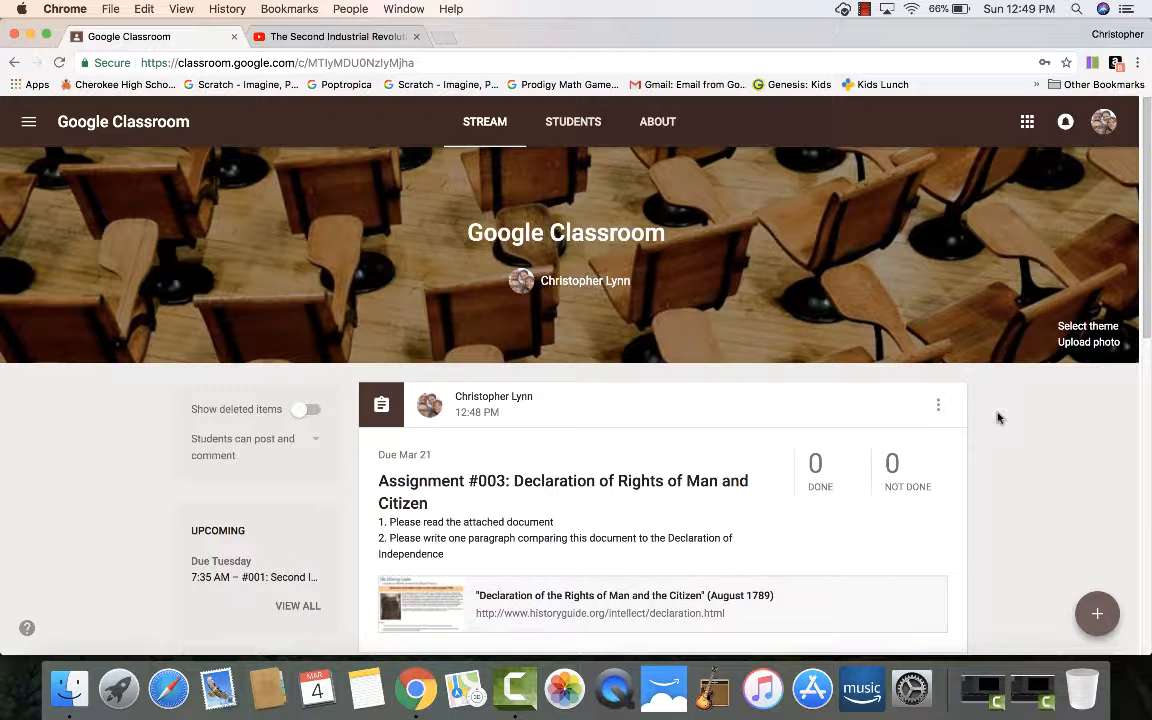
pyautogui.moveTo(1092, 607)
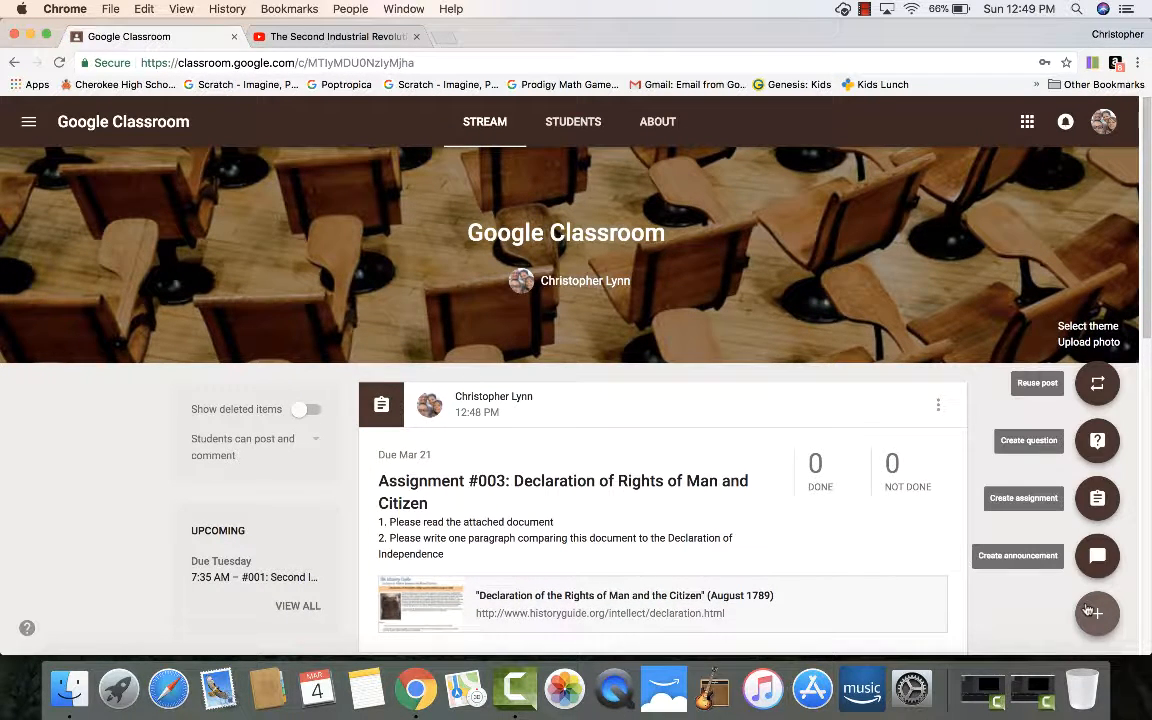
pyautogui.click(995, 556)
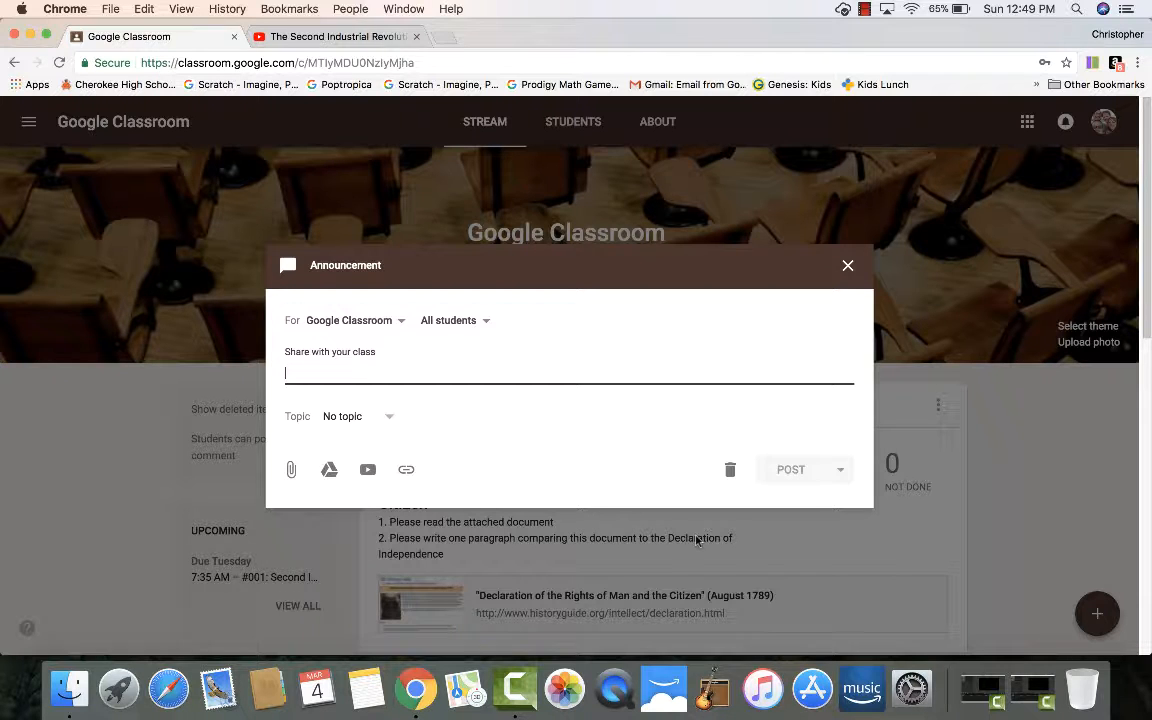
pyautogui.click(849, 265)
pyautogui.scroll(-3, 541, 472)
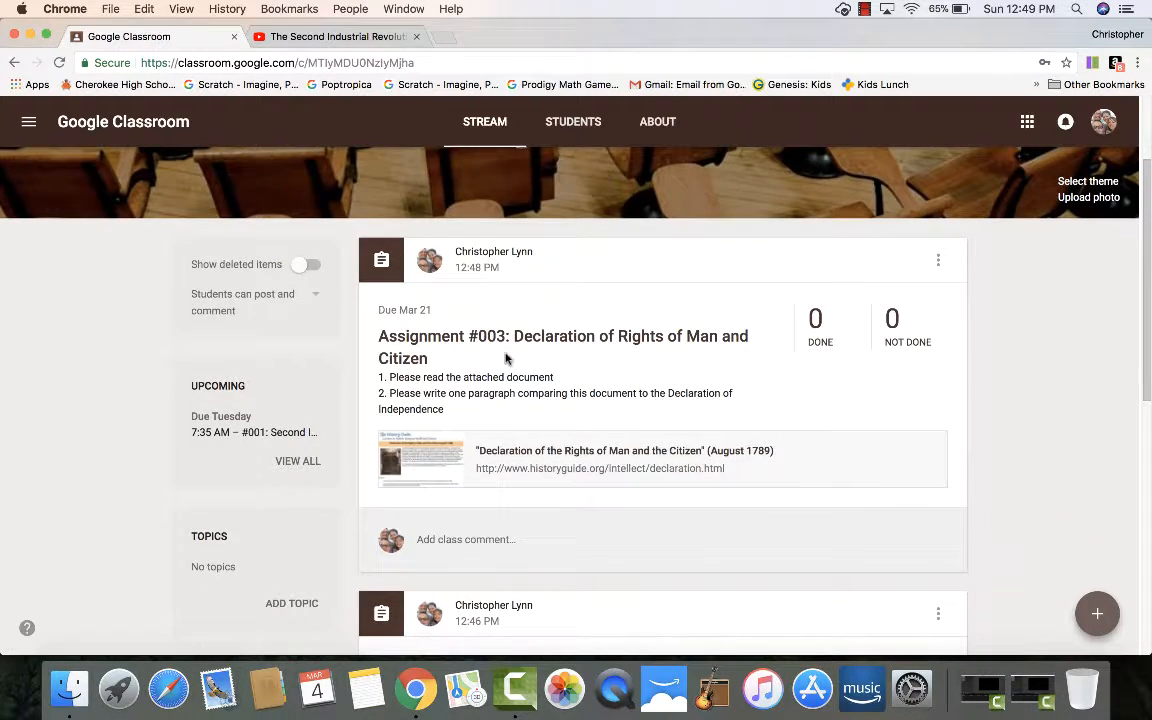
pyautogui.scroll(-4, 530, 480)
pyautogui.scroll(-3, 514, 494)
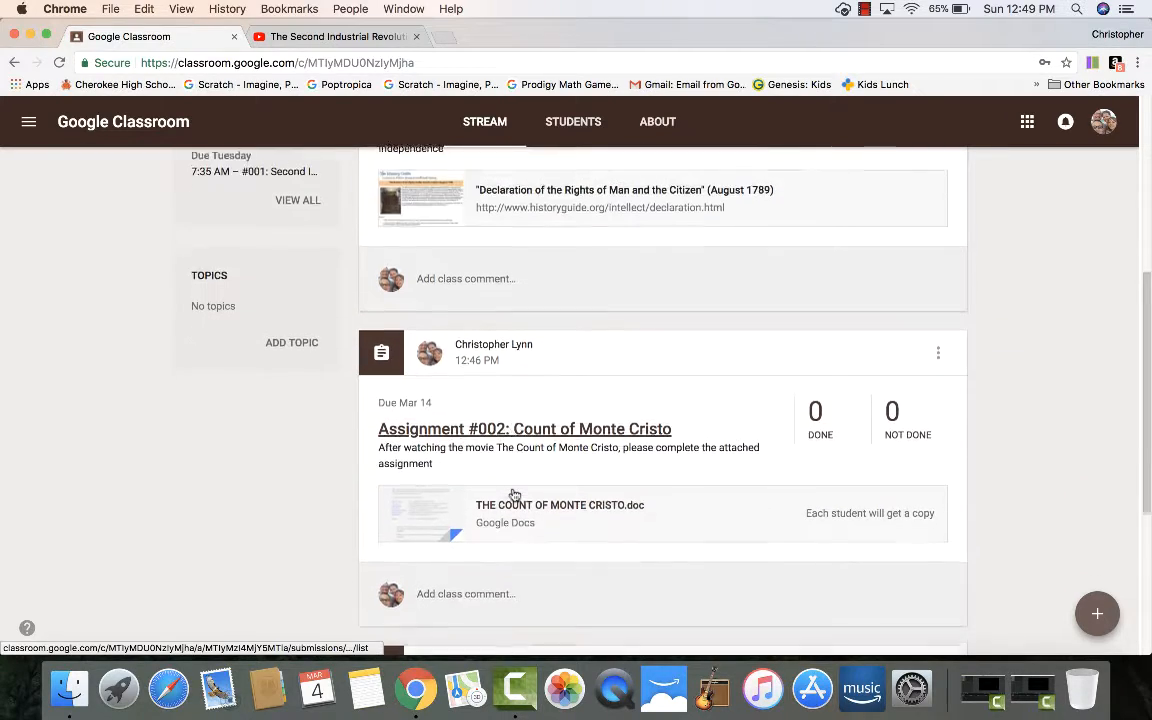
# Post an announcement to all students reading "Reminder: Test on Thursday on How to Add and Assignment"
pyautogui.scroll(10, 530, 490)
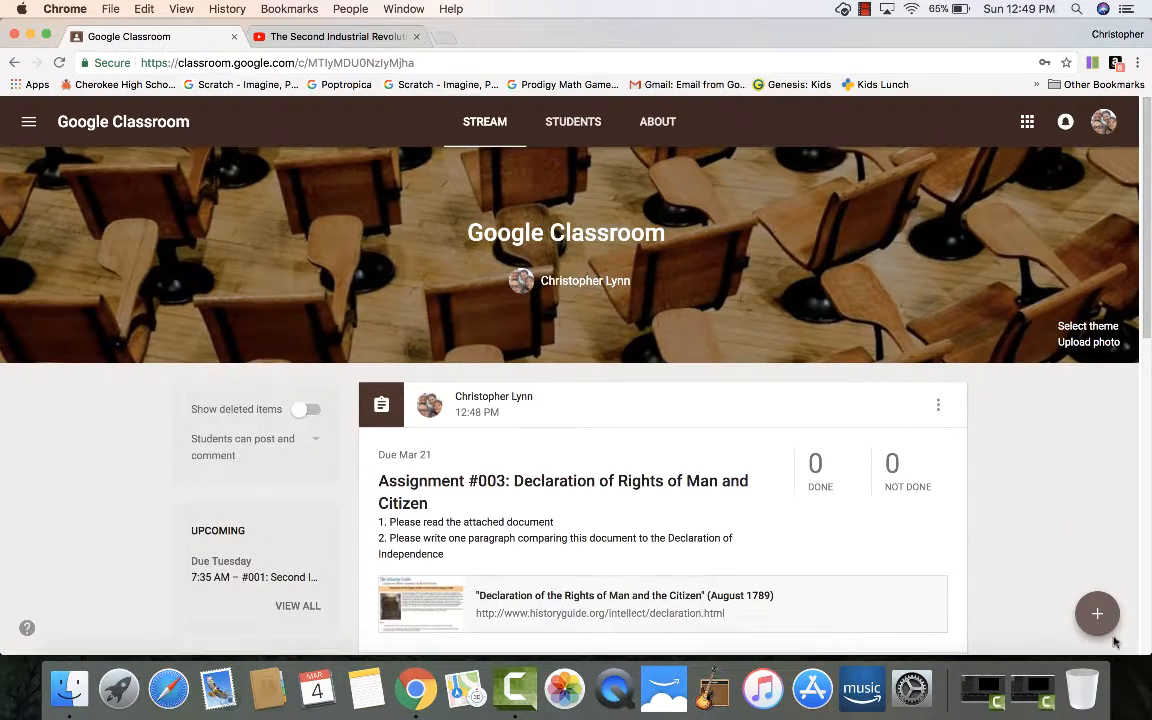
pyautogui.moveTo(1097, 614)
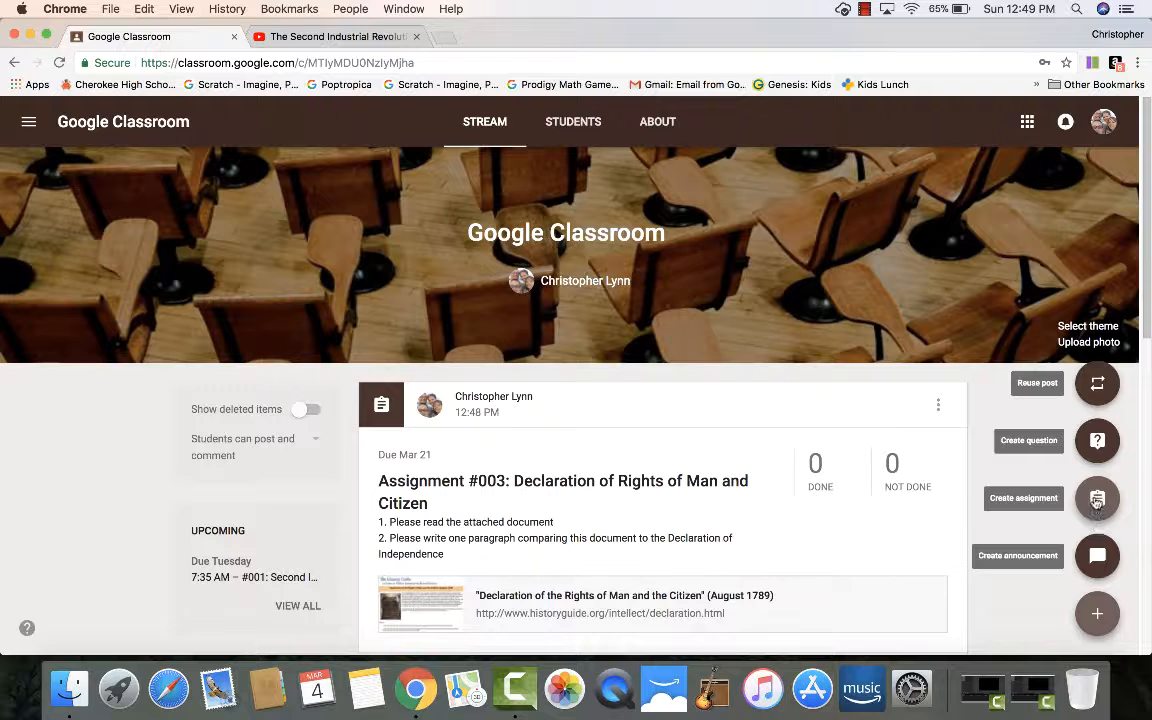
pyautogui.click(1098, 557)
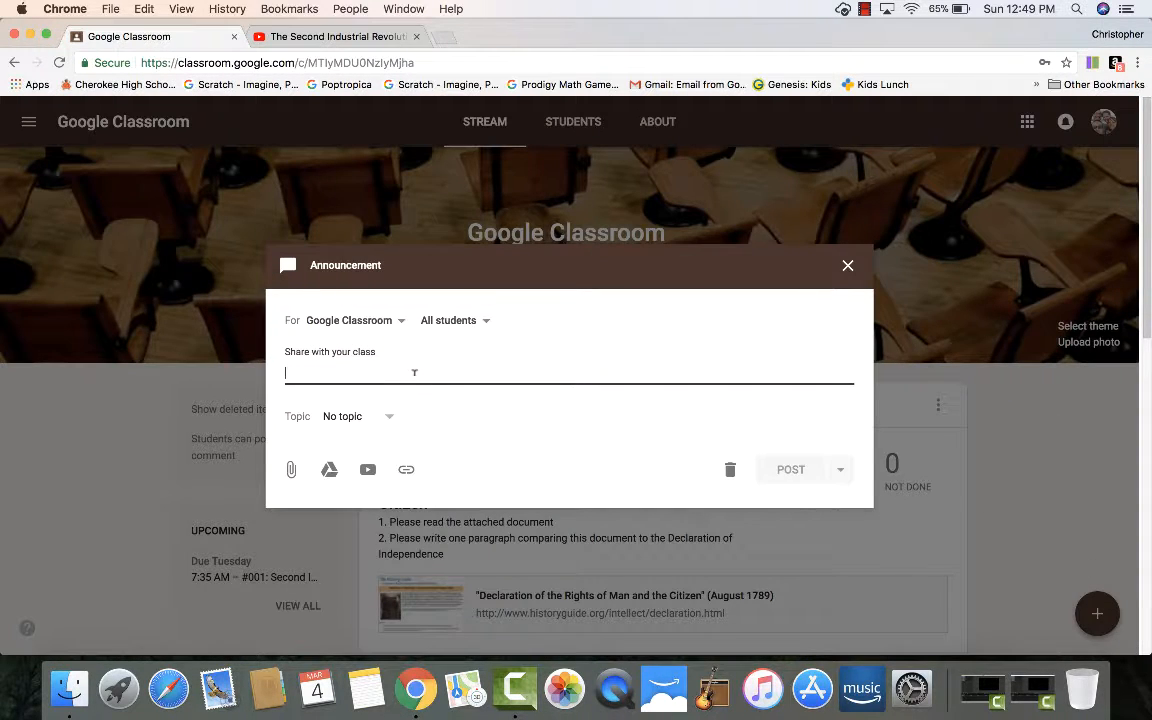
pyautogui.write('R')
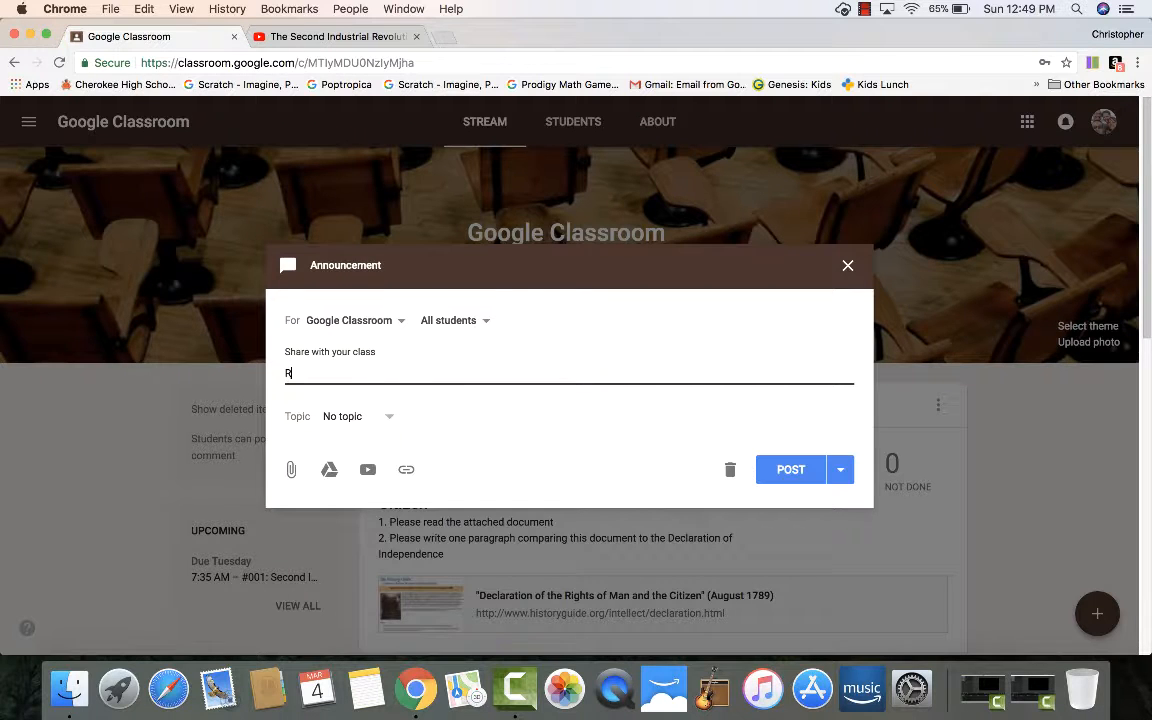
pyautogui.write('emeinder: Test on Thursday')
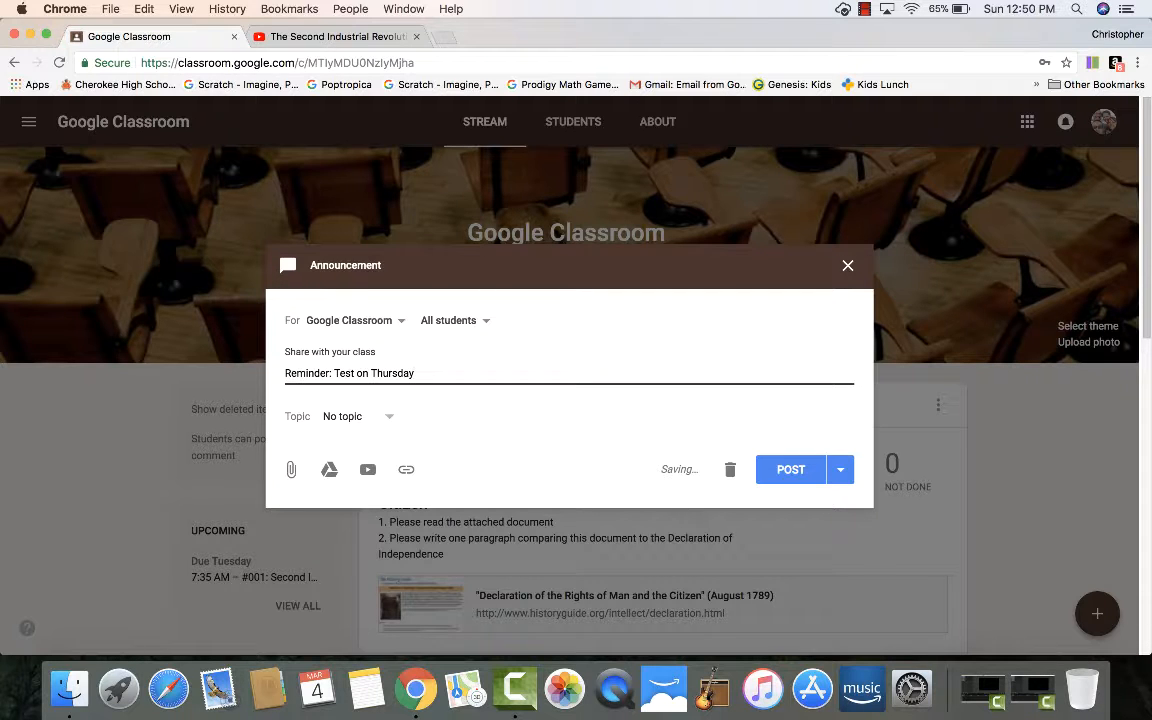
pyautogui.write(' on How ')
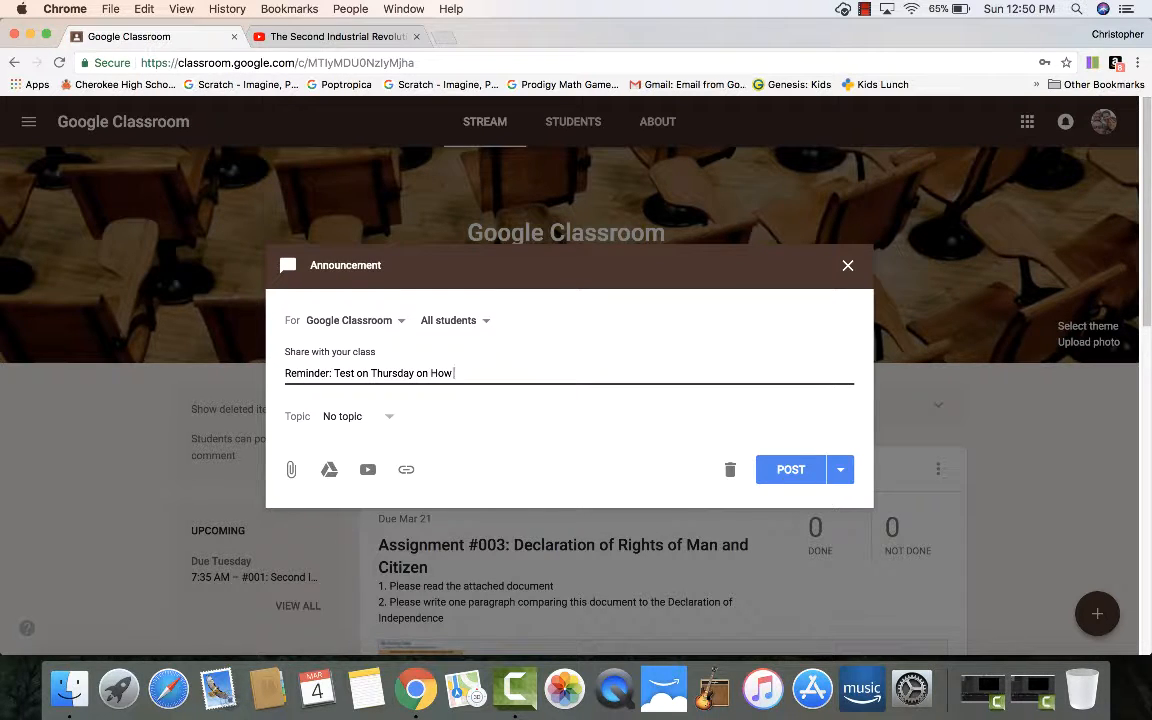
pyautogui.write('to Add and Assignment')
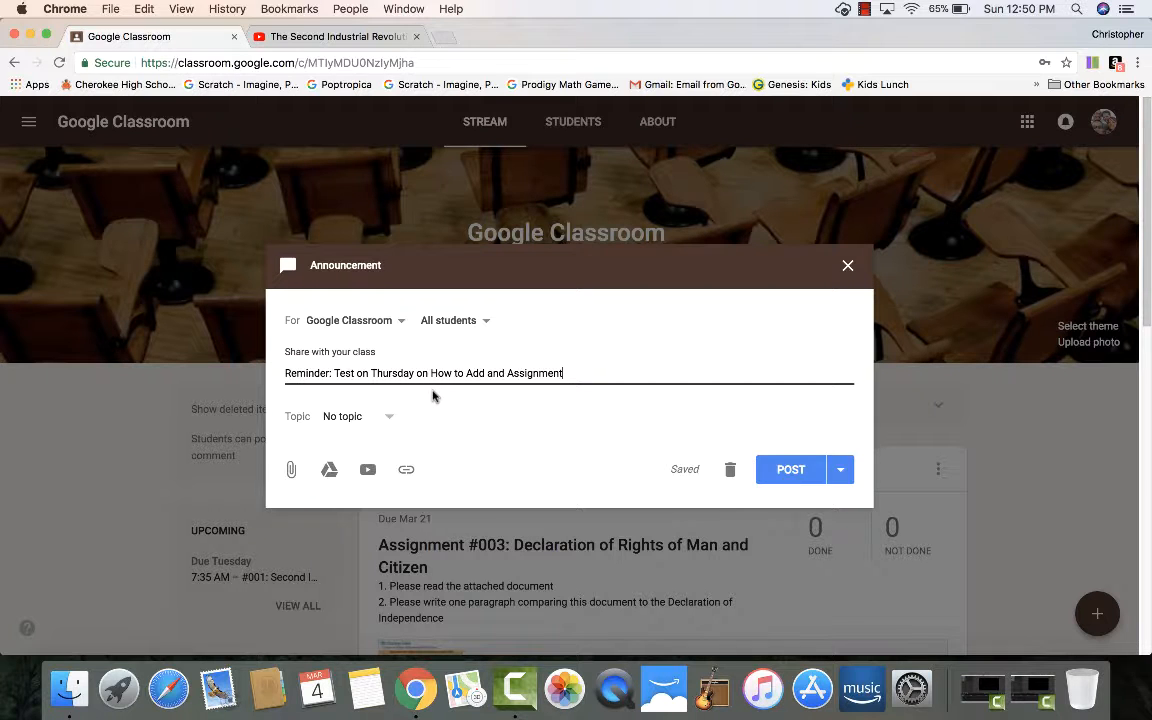
pyautogui.click(802, 468)
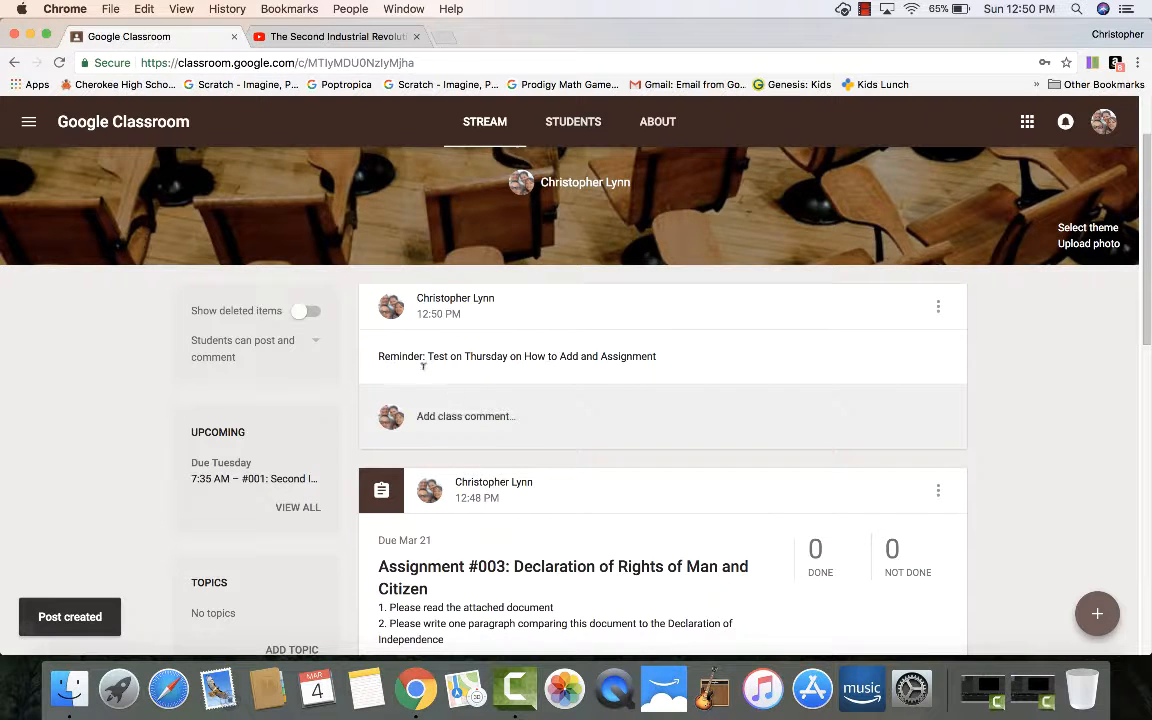
# Delete the test reminder announcement from the class stream
pyautogui.scroll(2, 603, 406)
pyautogui.scroll(-4, 604, 411)
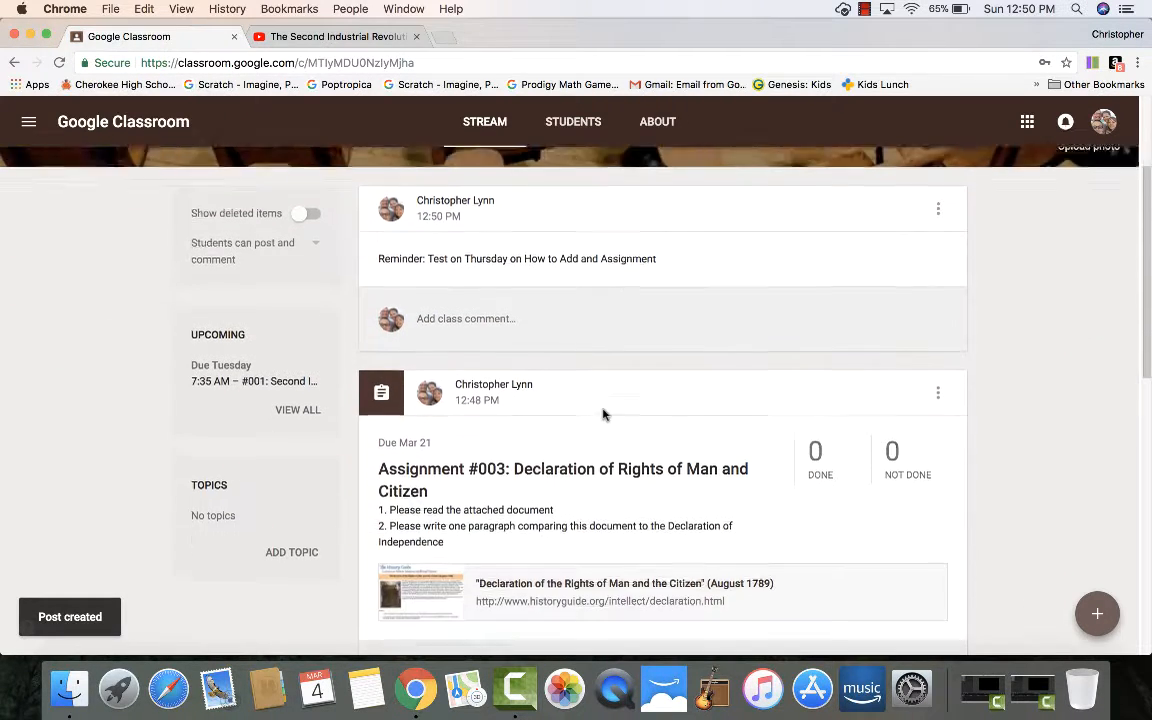
pyautogui.scroll(3, 604, 411)
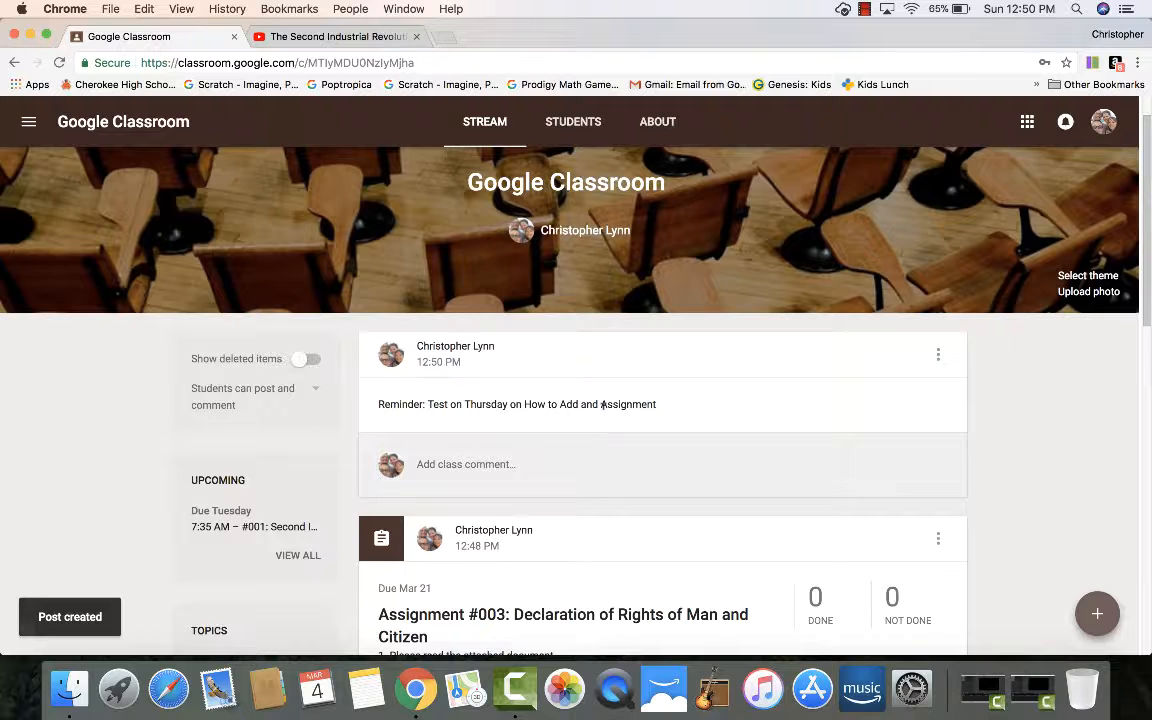
pyautogui.scroll(-1, 603, 404)
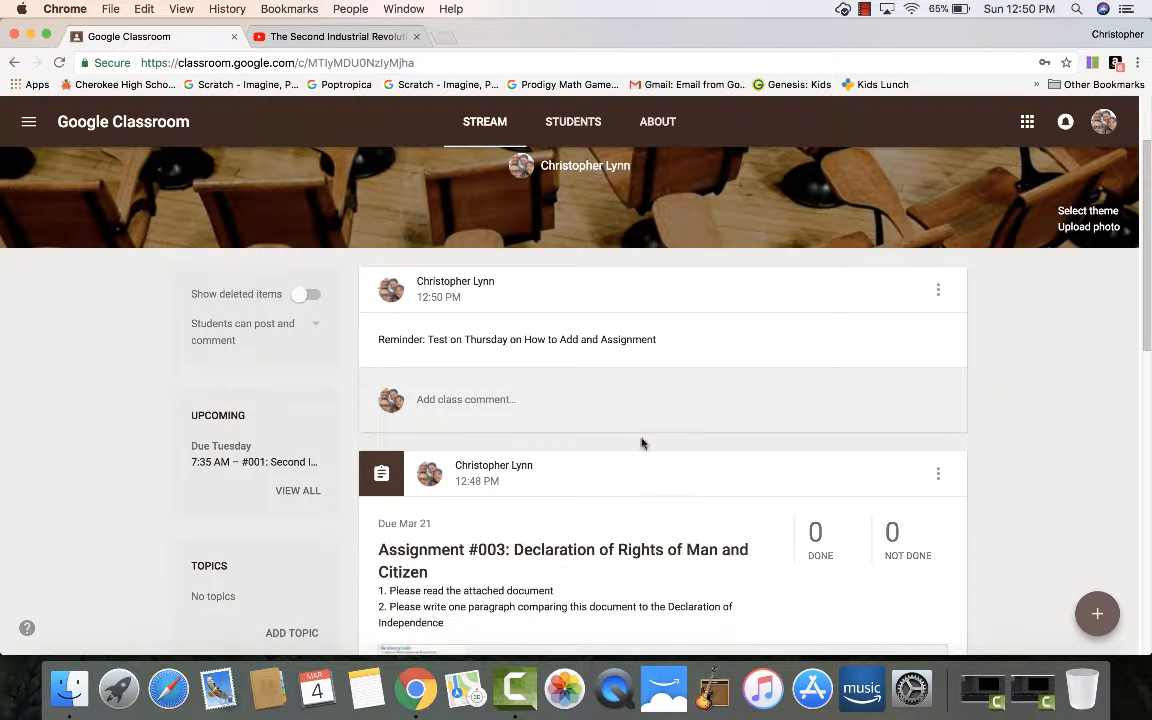
pyautogui.scroll(2, 641, 440)
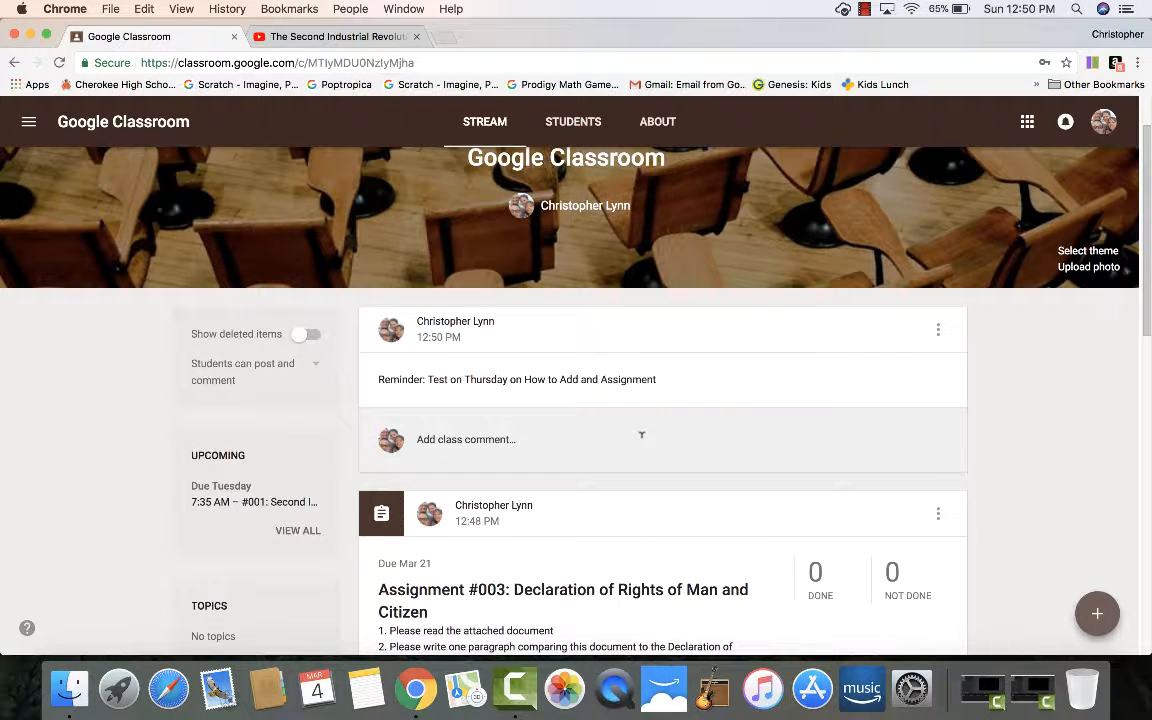
pyautogui.scroll(-1, 641, 435)
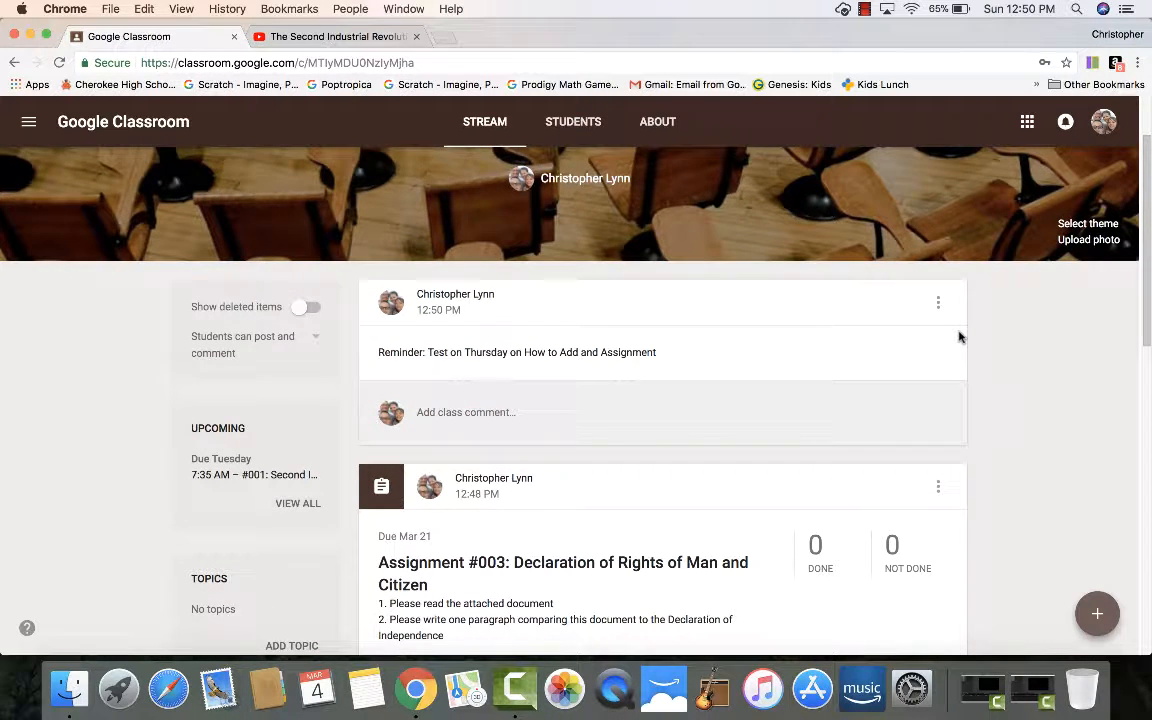
pyautogui.scroll(-2, 958, 337)
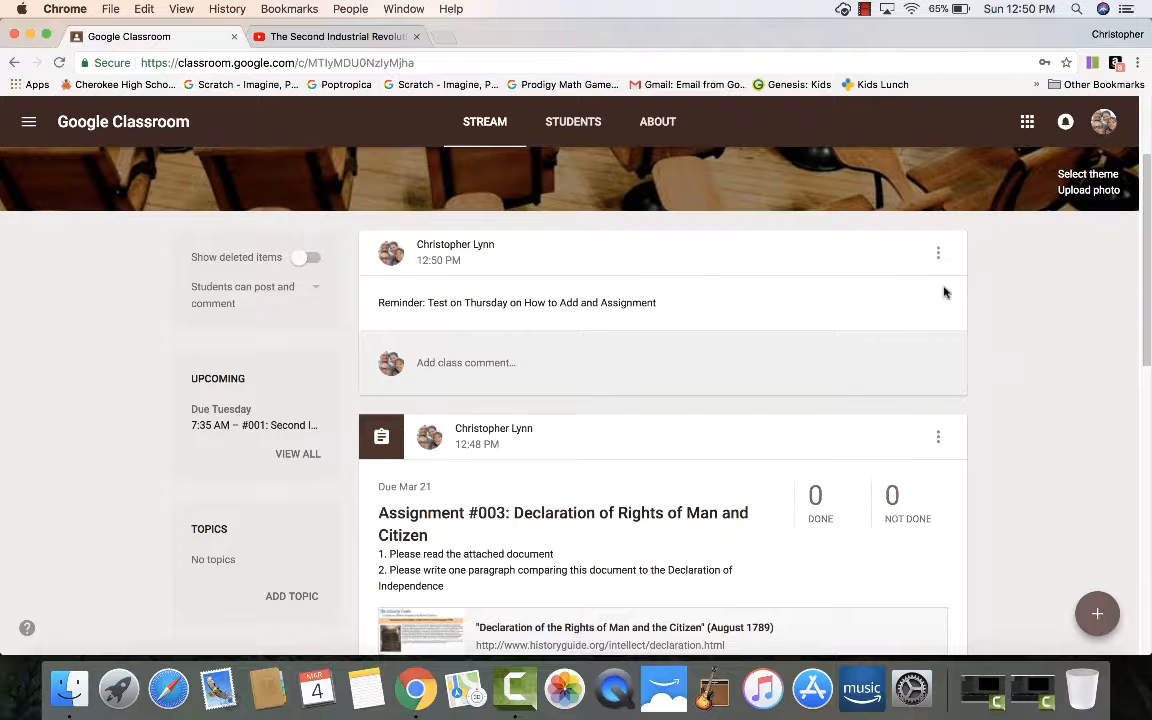
pyautogui.click(938, 253)
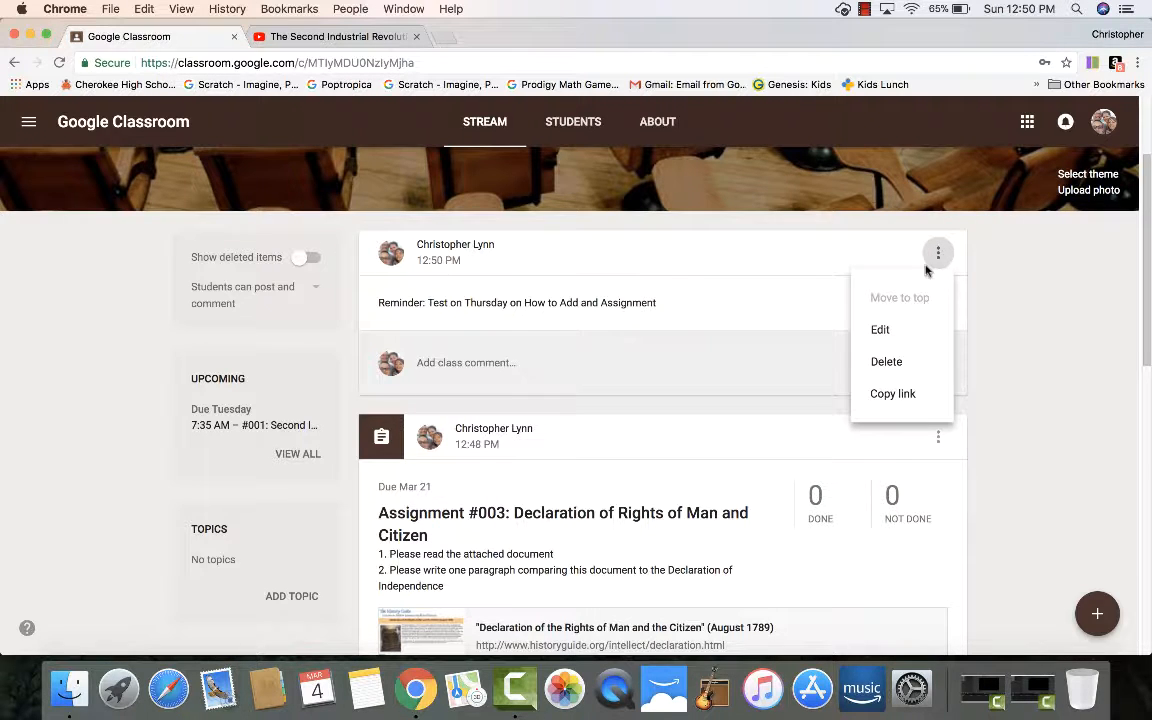
pyautogui.click(910, 360)
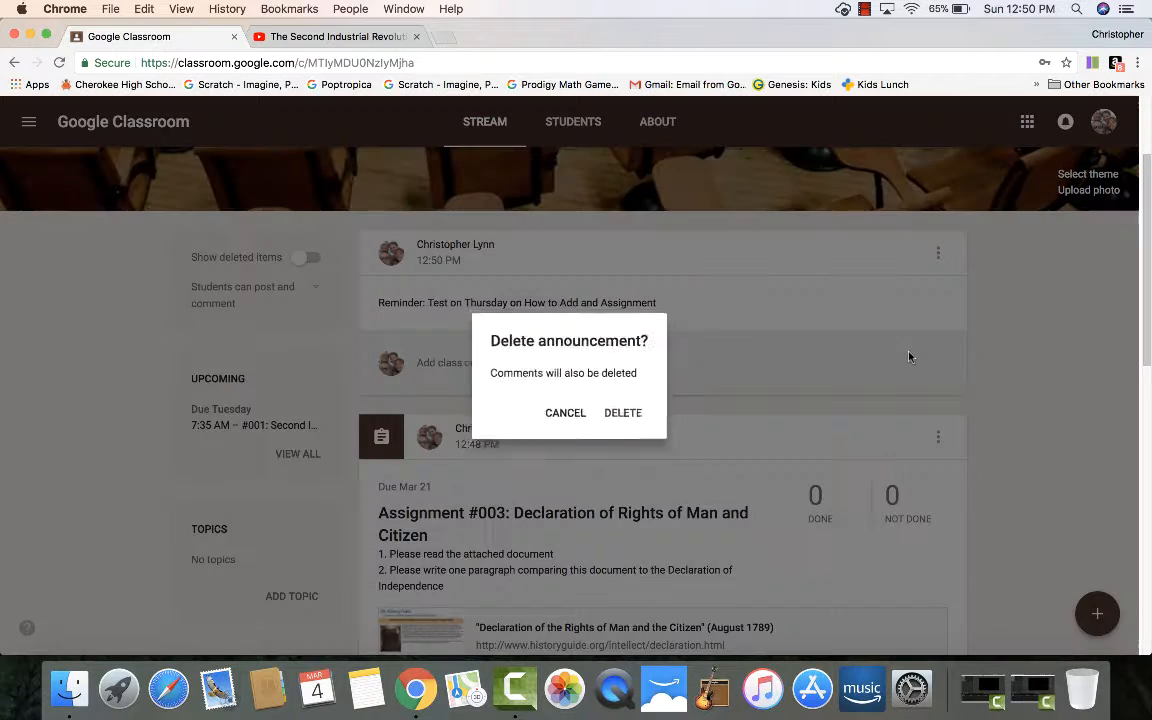
pyautogui.click(638, 415)
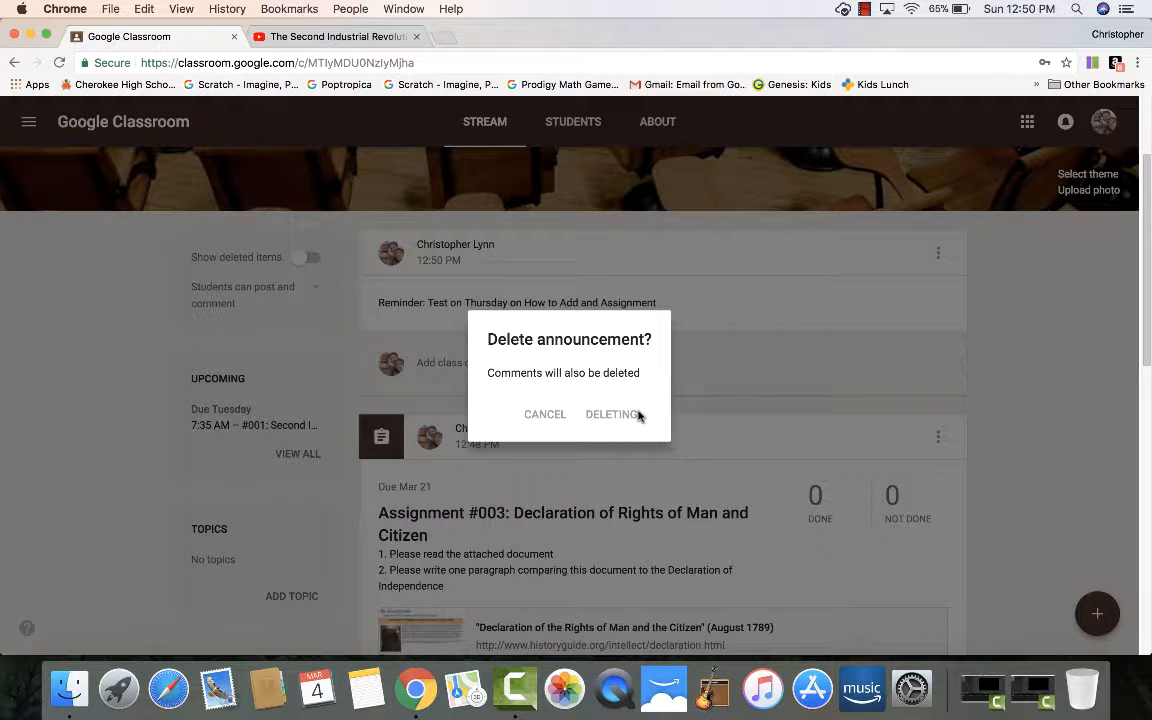
# Look at the post options of Assignment #003 in the stream, and close them without choosing one
pyautogui.scroll(-1, 640, 416)
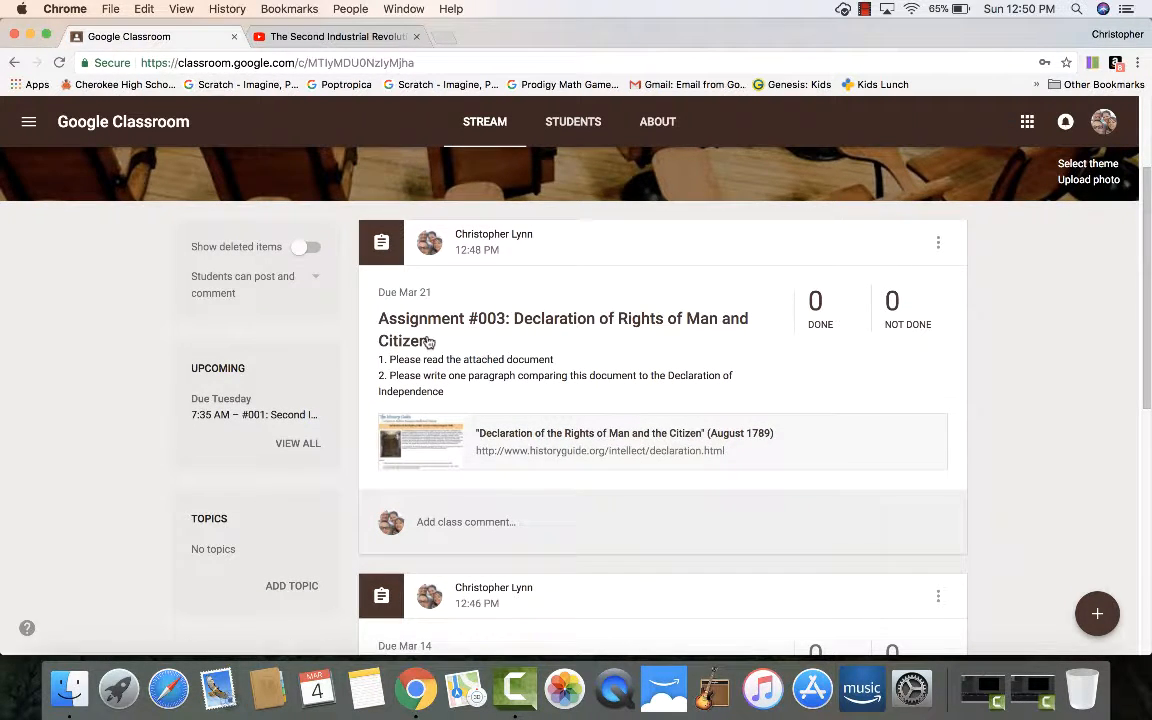
pyautogui.click(938, 246)
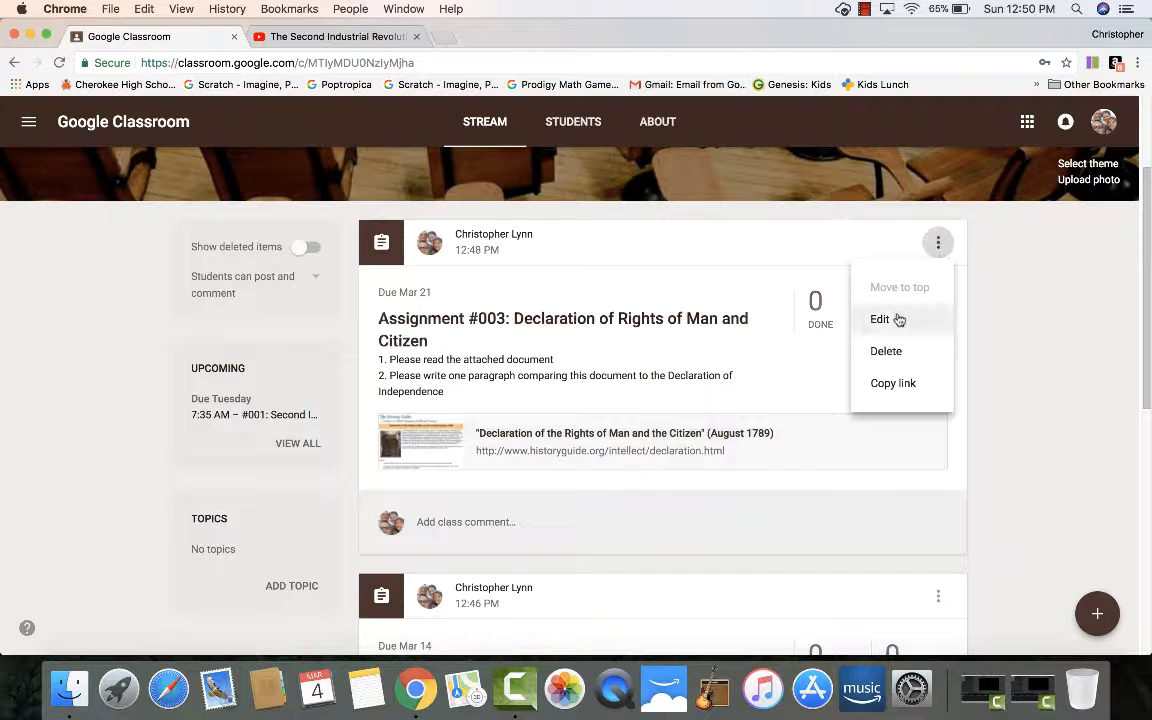
pyautogui.click(1014, 336)
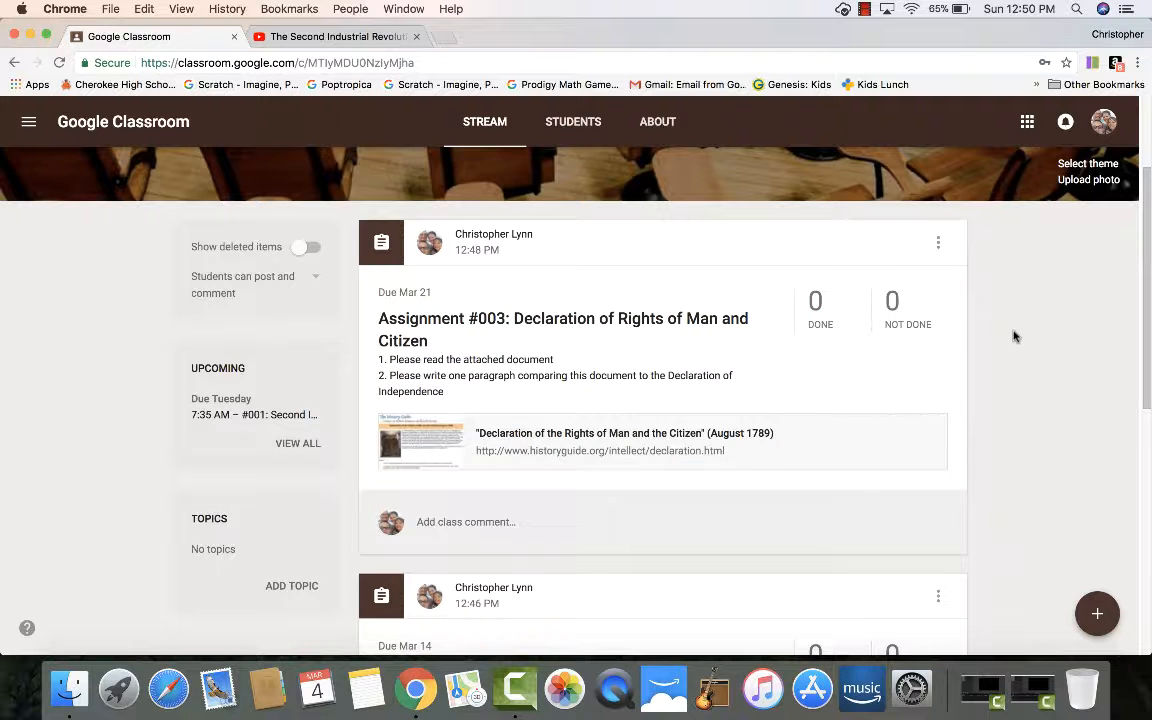
# Start a class question: "As far as you are concerned, what was the number one importance of the Declaration of Rights of Man and Citizen"
pyautogui.scroll(2, 954, 450)
pyautogui.moveTo(1088, 613)
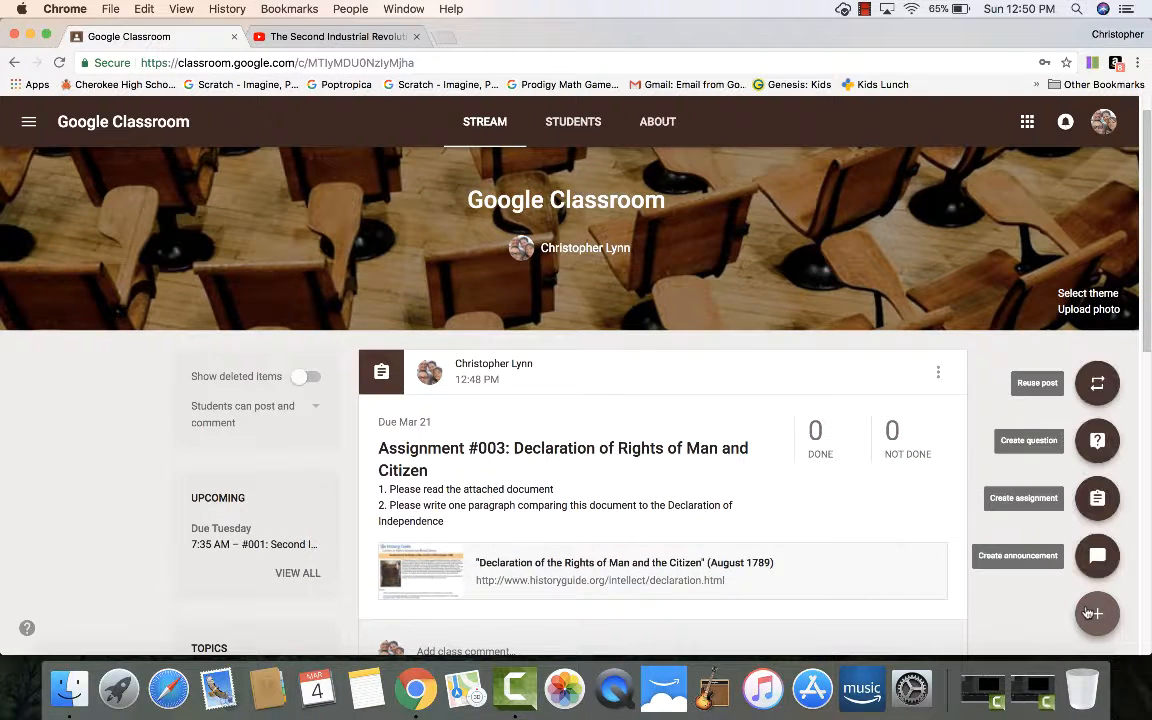
pyautogui.click(1097, 441)
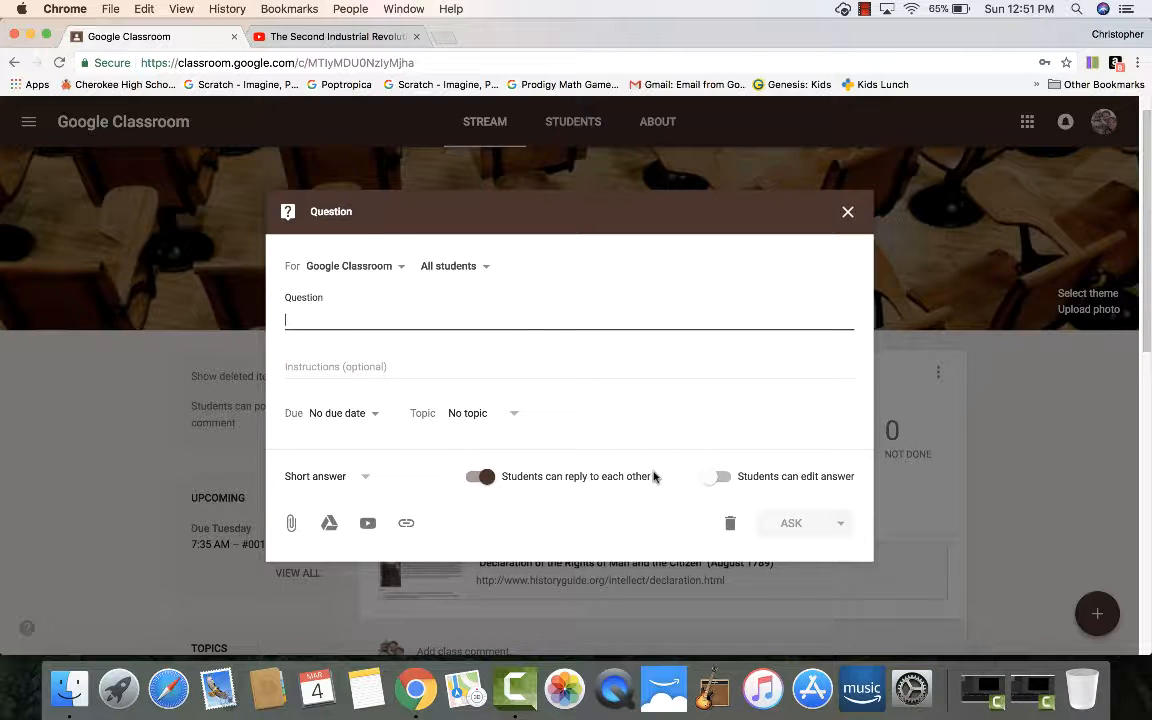
pyautogui.write('As far as ')
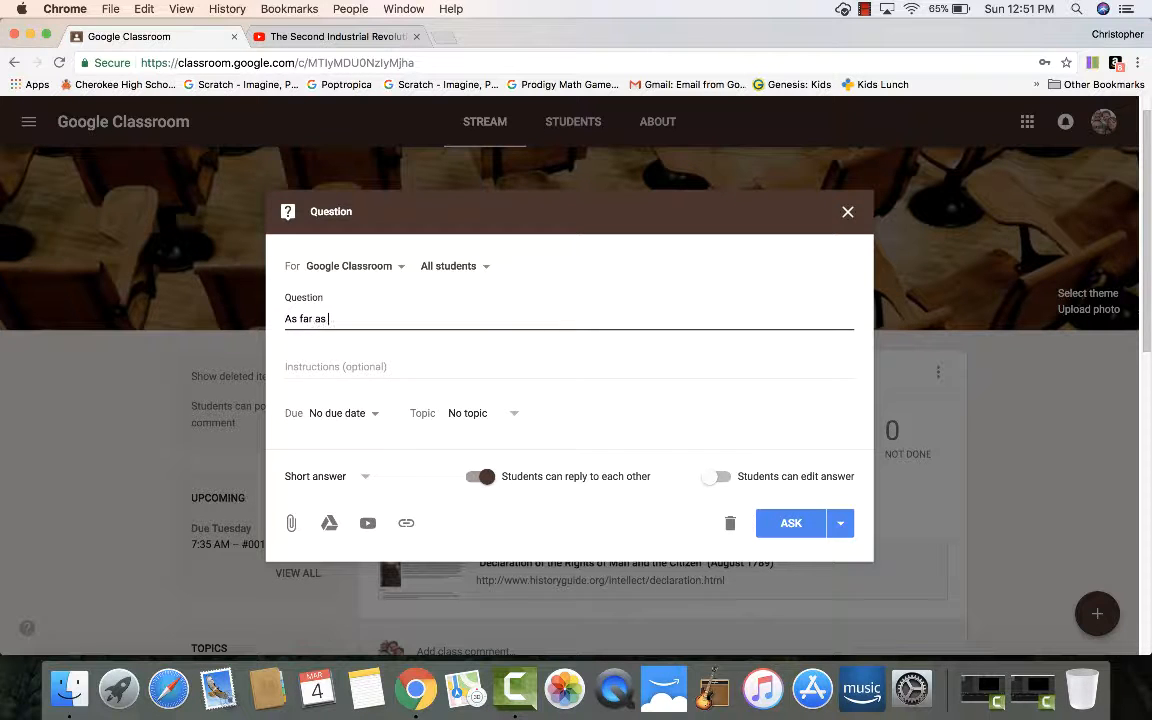
pyautogui.write('you are conerned, what was the numb')
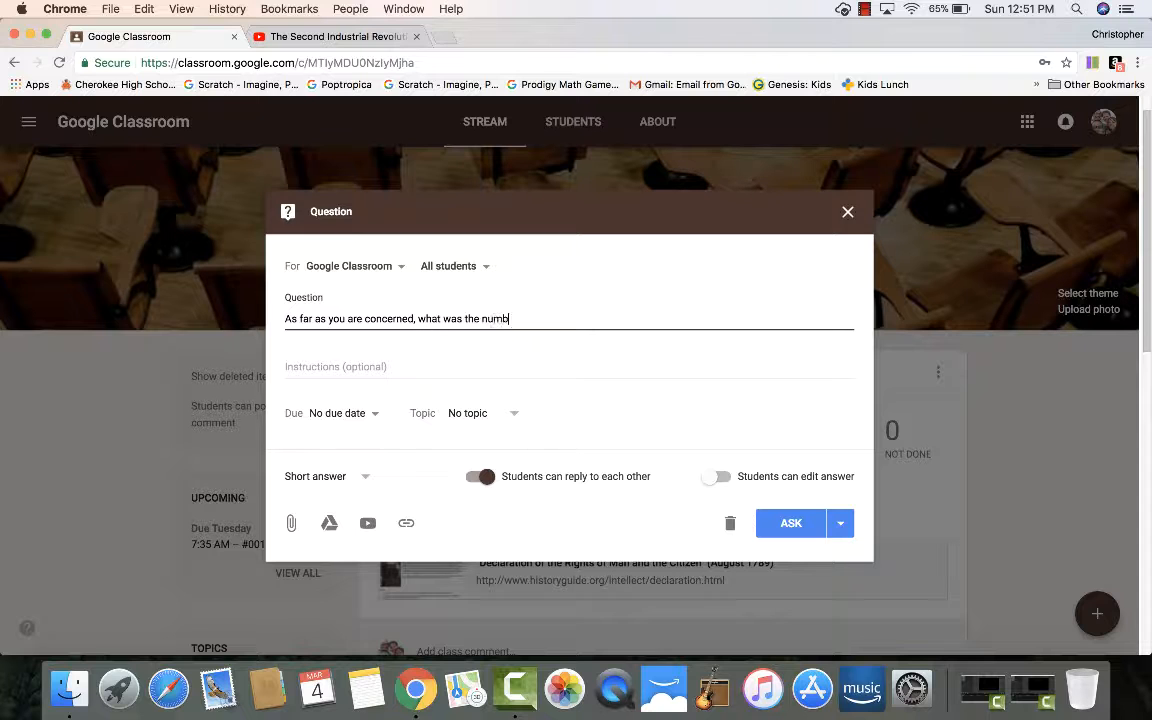
pyautogui.write('er one importance of the Decl')
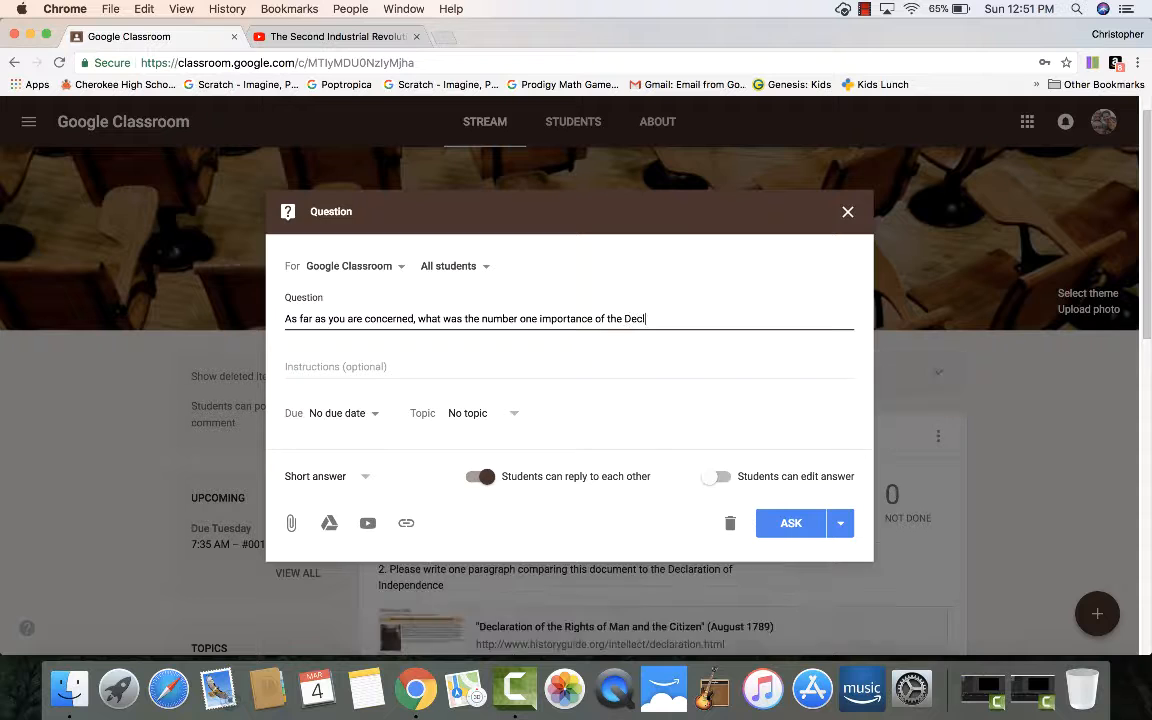
pyautogui.write('aration of the /right')
pyautogui.press('BackSpace')
pyautogui.press('BackSpace')
pyautogui.press('BackSpace')
pyautogui.write('Rights of Man and')
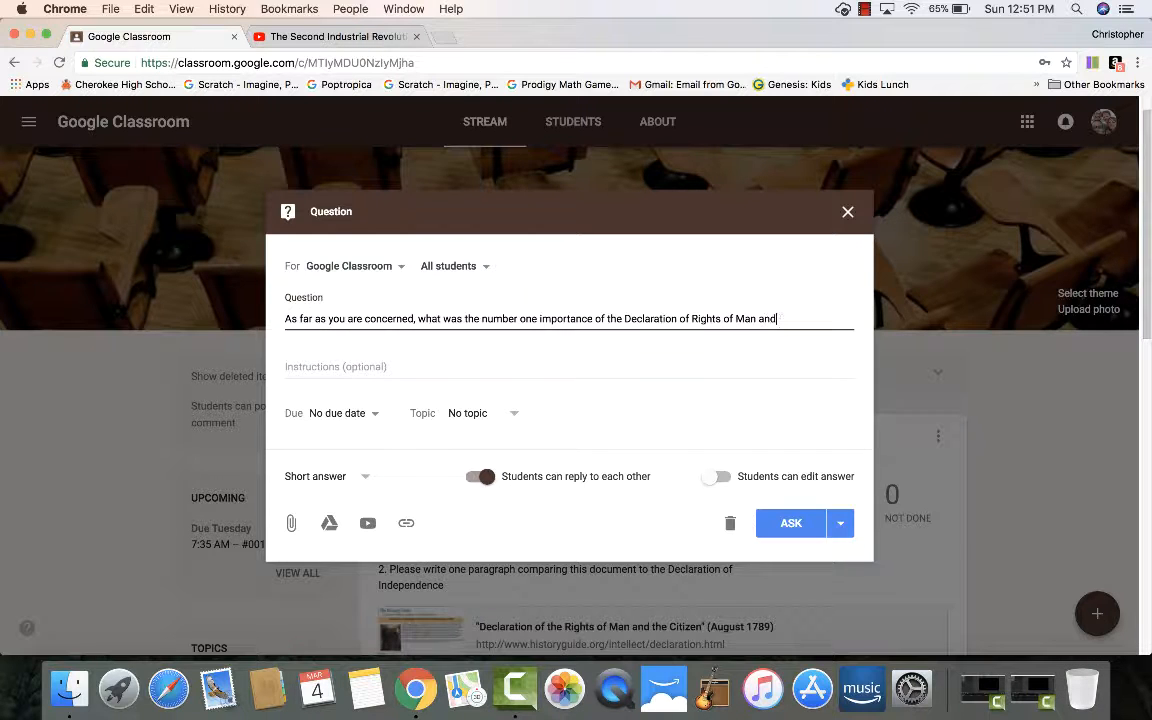
pyautogui.write(' Citizen')
# Add the instructions "Please answer this in complete sentences." and end the question text with a question mark
pyautogui.click(359, 363)
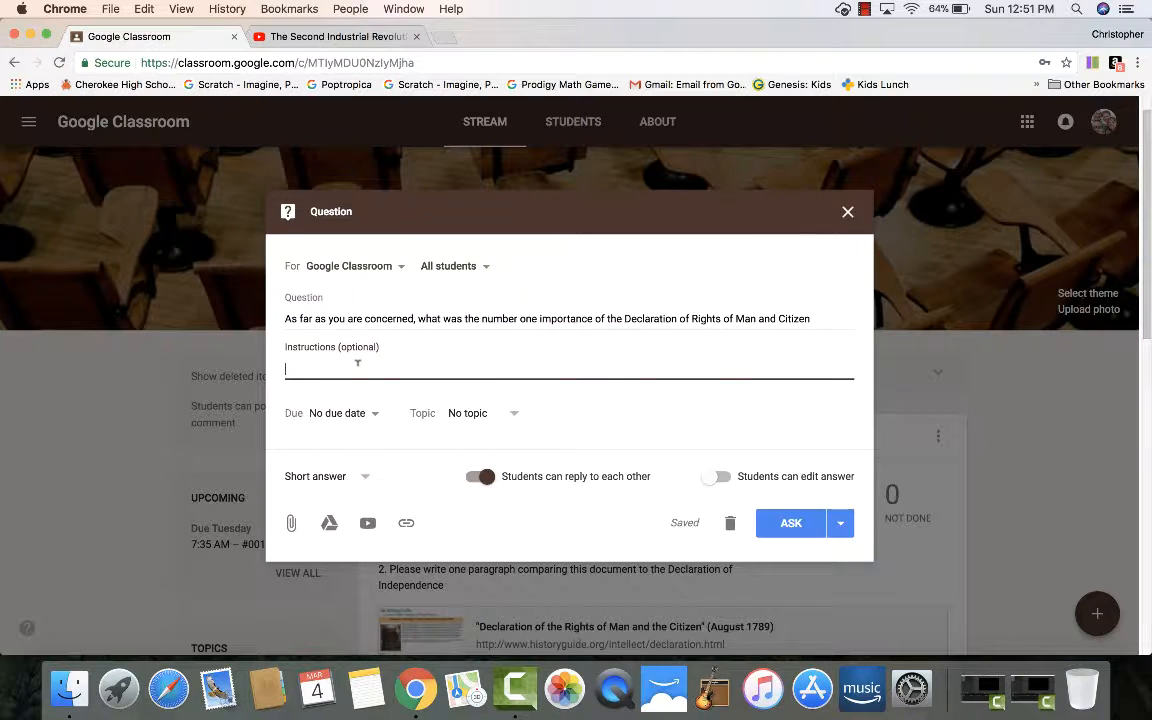
pyautogui.write('Please answer th is in')
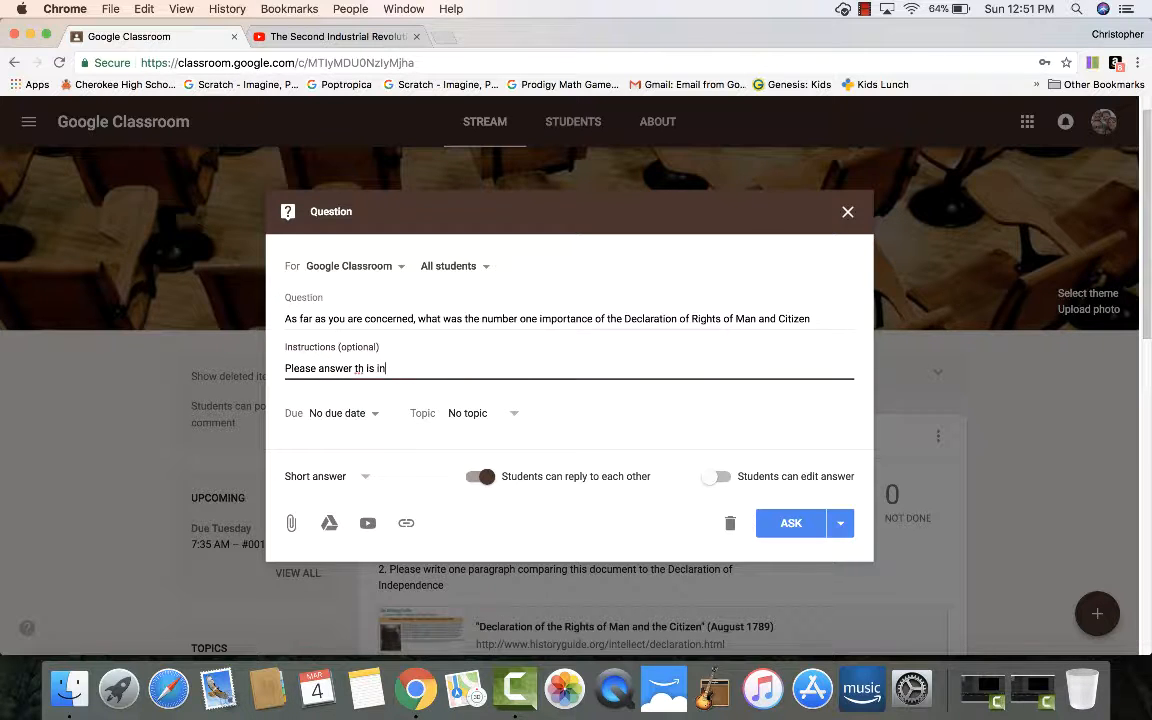
pyautogui.write(' complete see')
pyautogui.press('BackSpace')
pyautogui.write('ntences.')
pyautogui.click(815, 307)
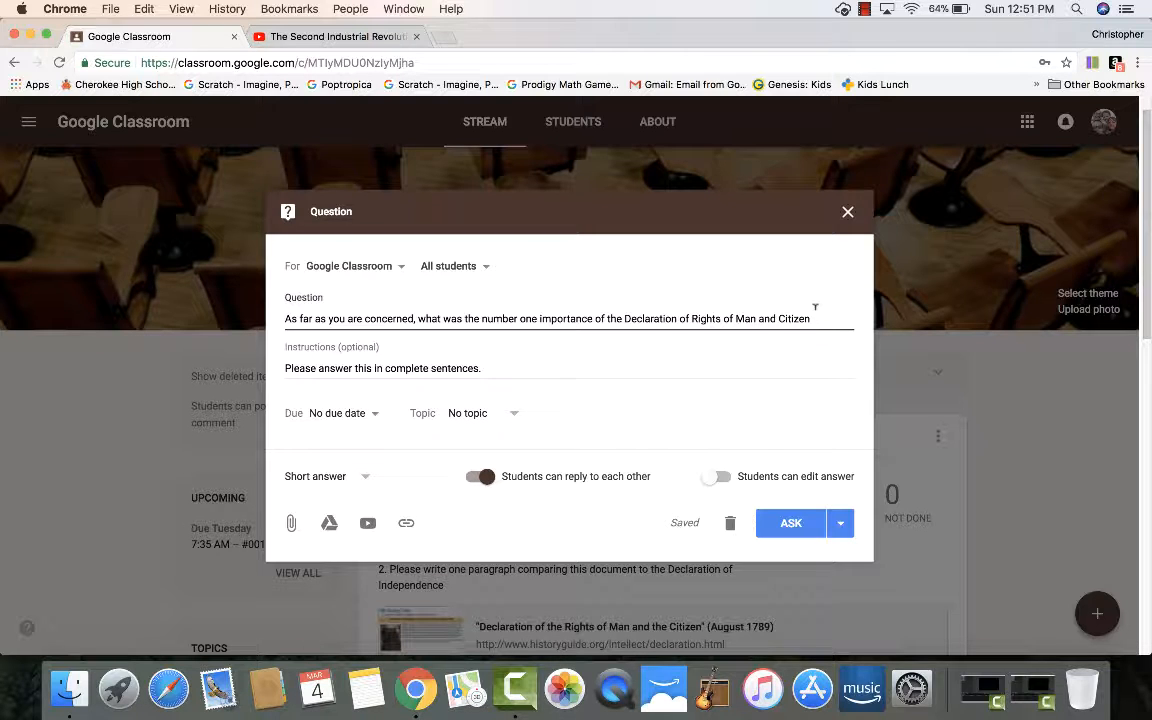
pyautogui.write('?')
# Set the question's due date to Mar 5, 2018 and its due time to 8:32 AM
pyautogui.click(334, 414)
pyautogui.click(340, 468)
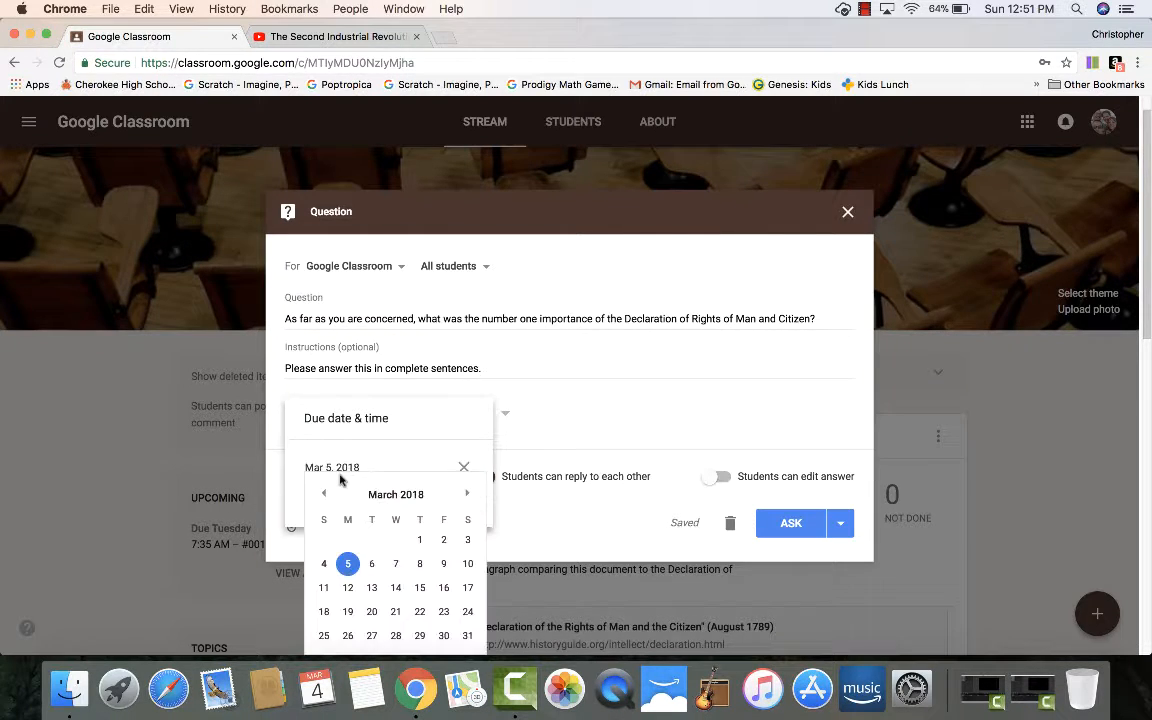
pyautogui.click(349, 567)
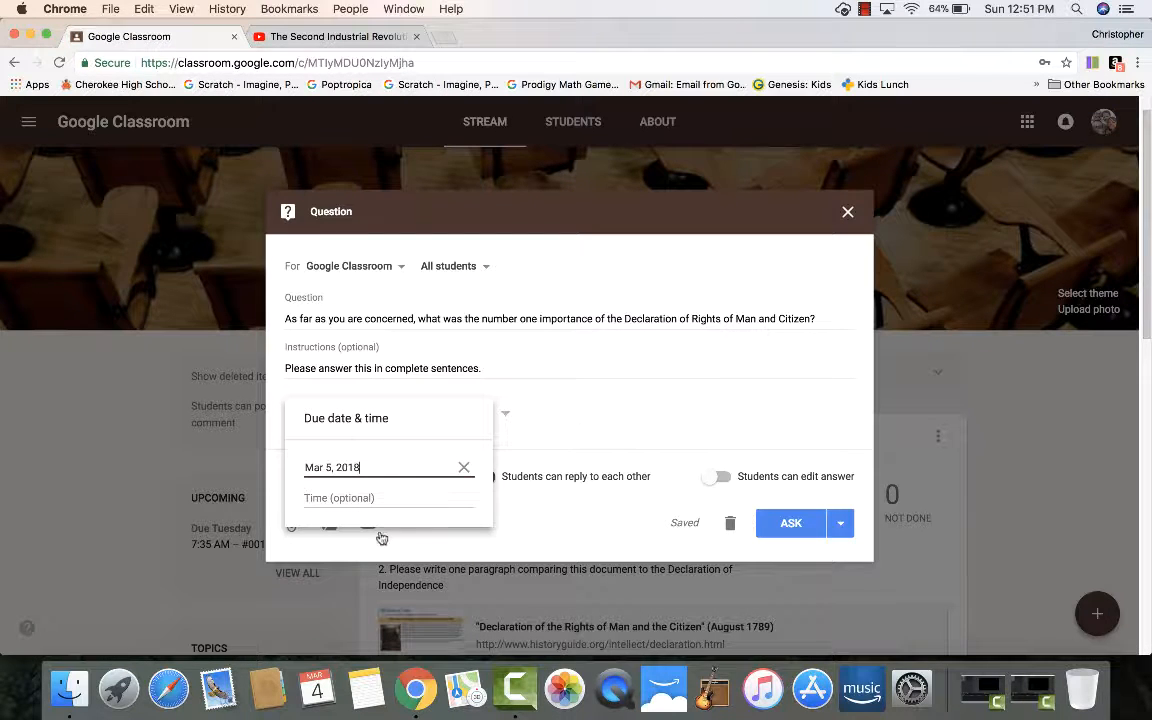
pyautogui.click(360, 495)
pyautogui.click(360, 493)
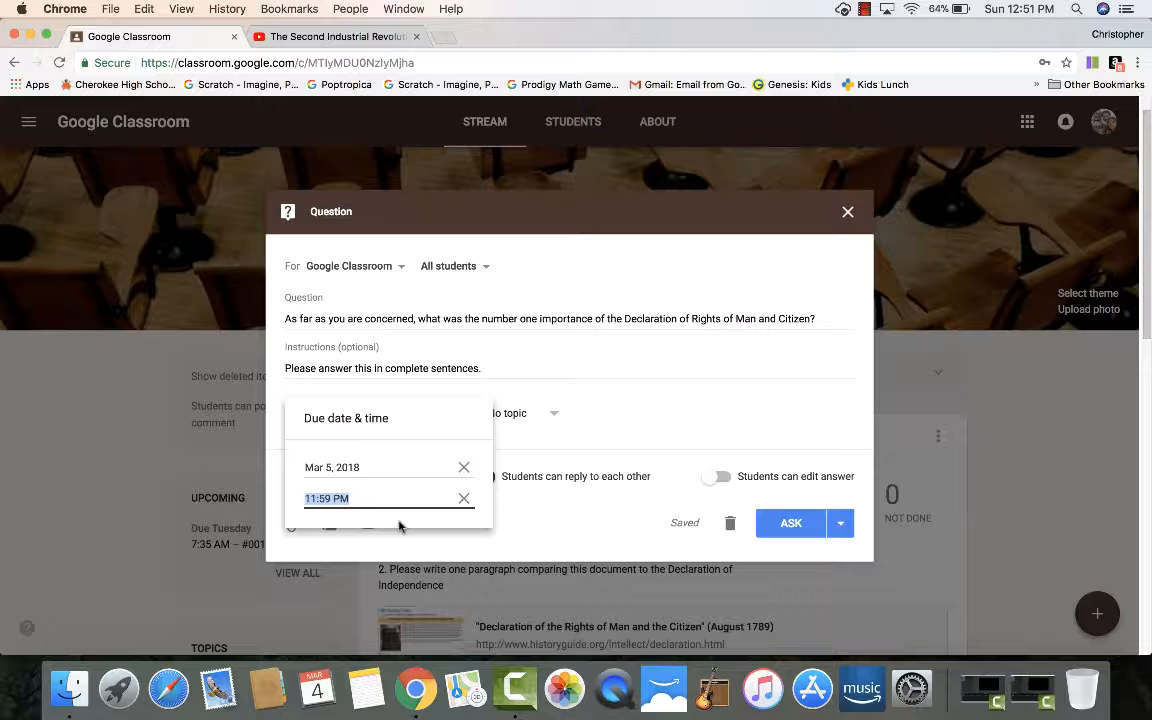
pyautogui.write('*')
pyautogui.press('BackSpace')
pyautogui.write('8:')
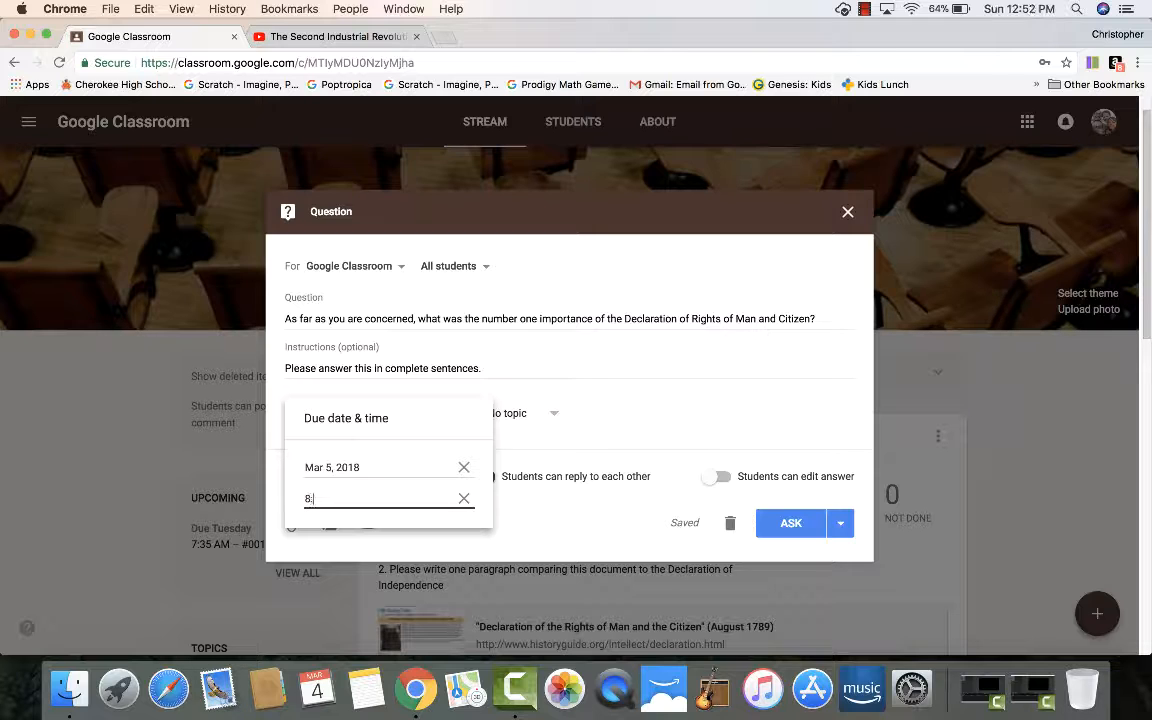
pyautogui.write('32 am')
pyautogui.click(603, 404)
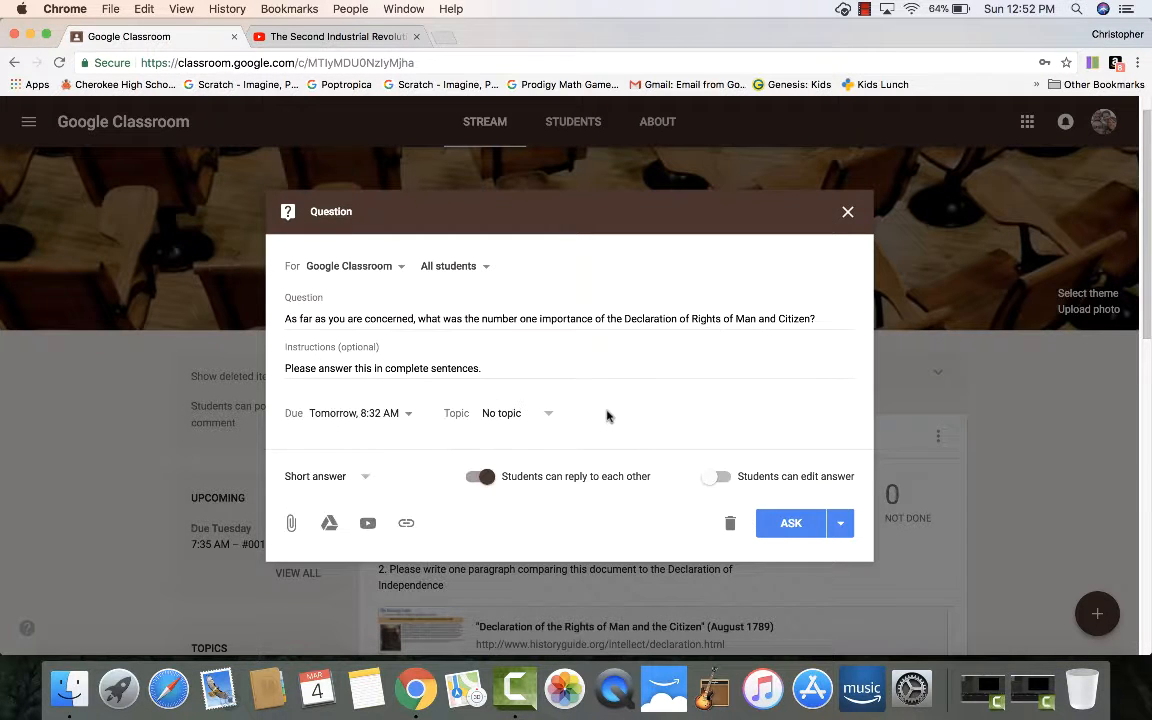
# Keep the question as a short answer with students replying to each other turned off, and post it to the class
pyautogui.click(337, 484)
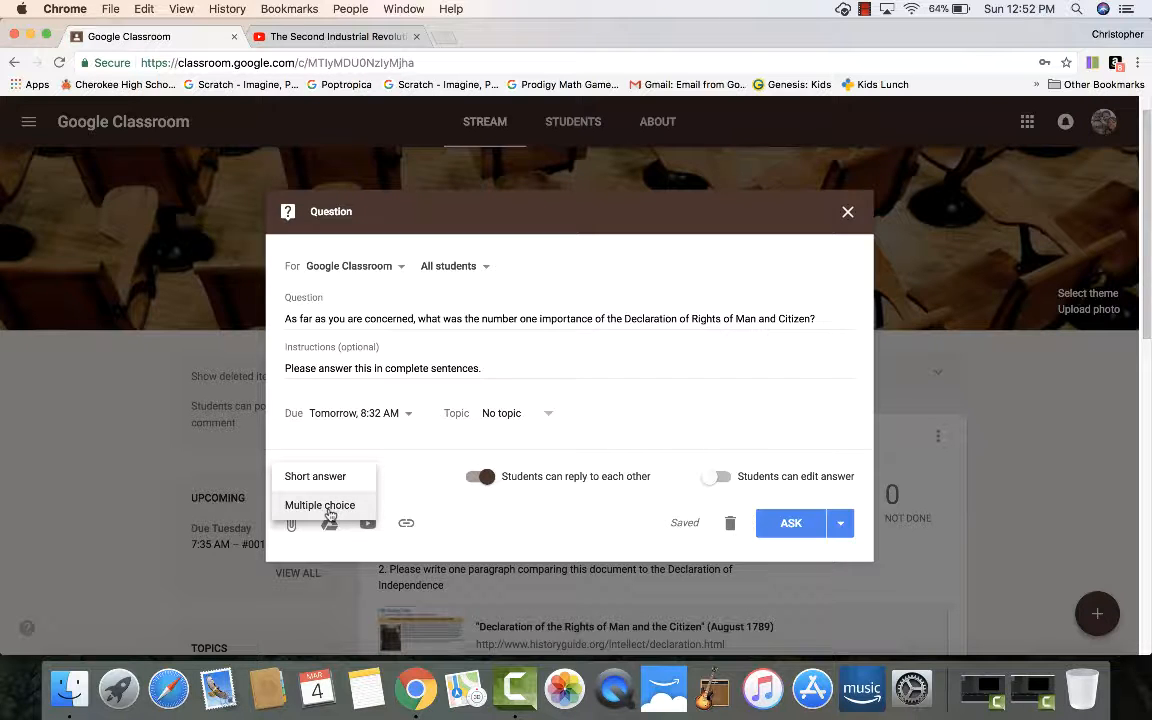
pyautogui.click(409, 468)
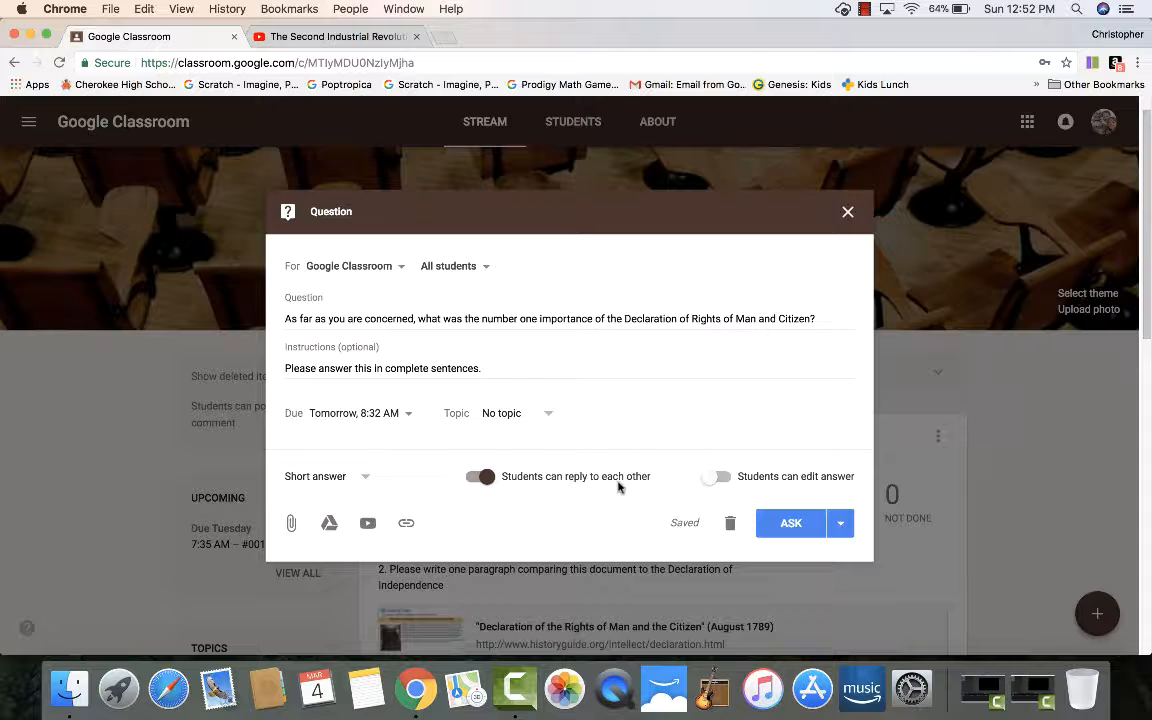
pyautogui.click(712, 478)
pyautogui.click(710, 478)
pyautogui.click(479, 477)
pyautogui.click(790, 523)
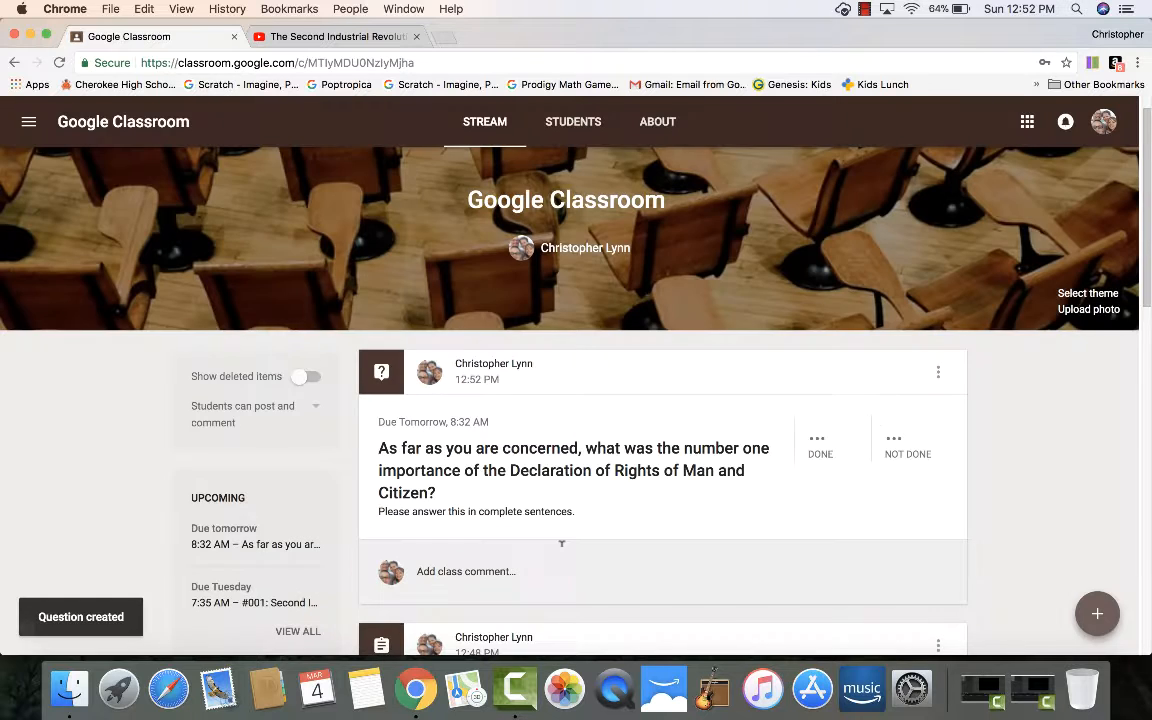
# Start reusing an existing post and choose the AP World History 2017-18 class as its source
pyautogui.scroll(-1, 561, 545)
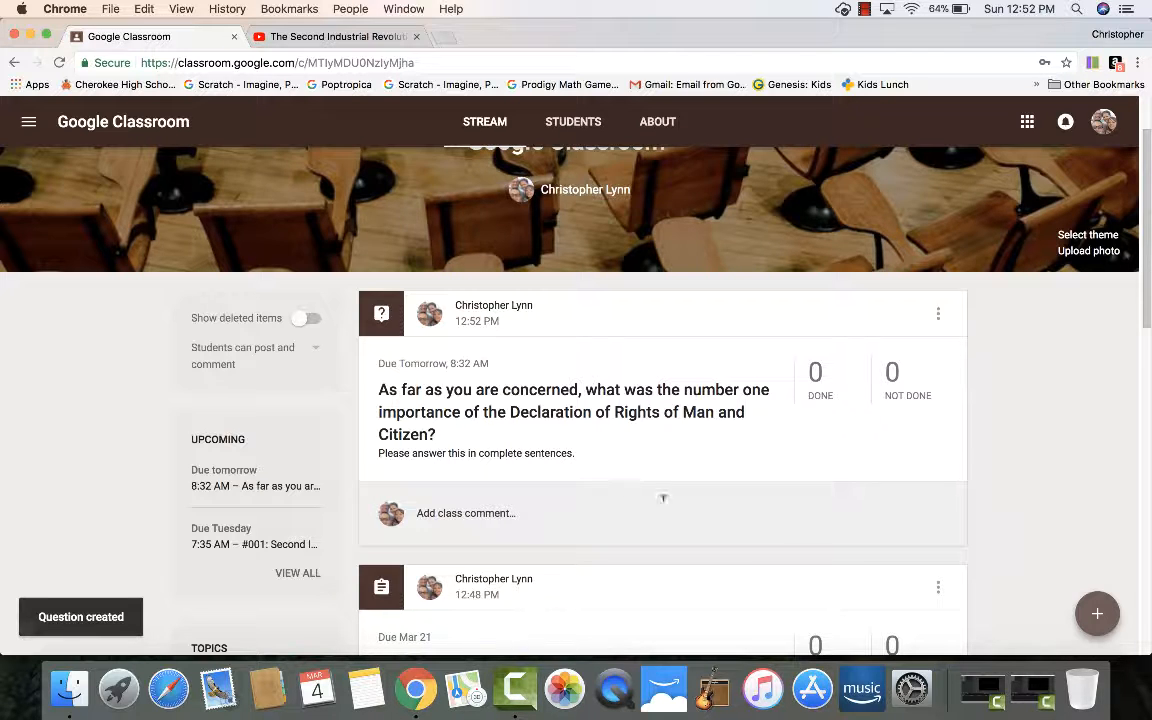
pyautogui.moveTo(1097, 603)
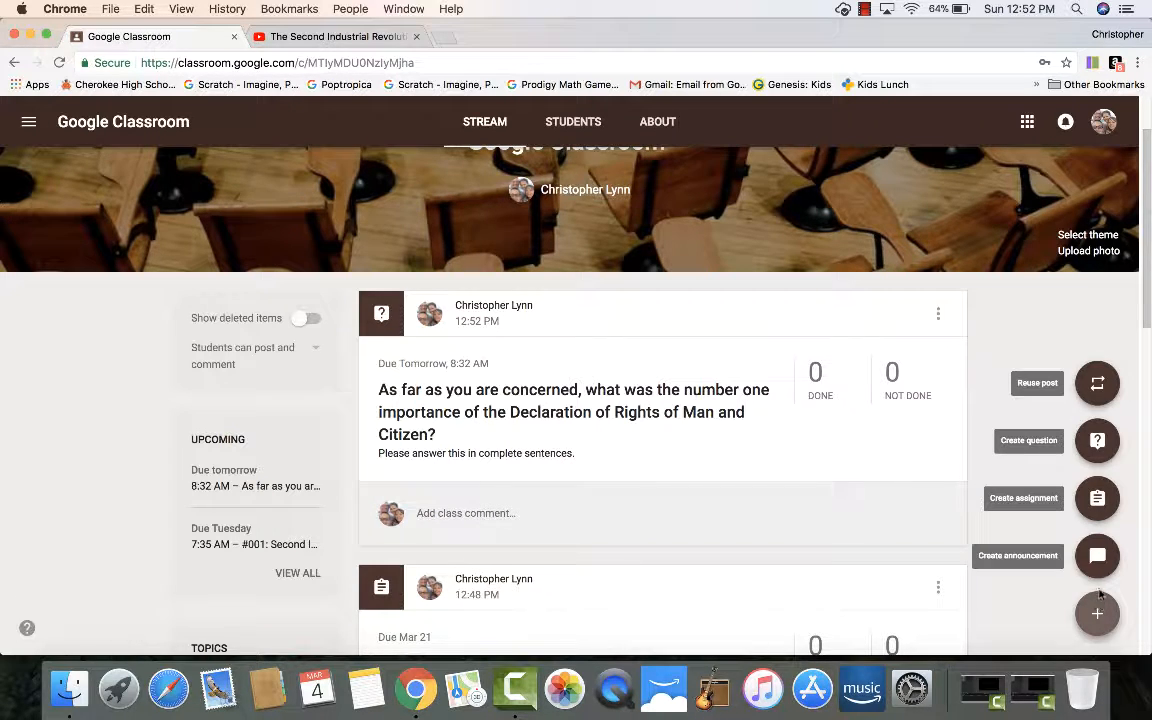
pyautogui.click(1093, 386)
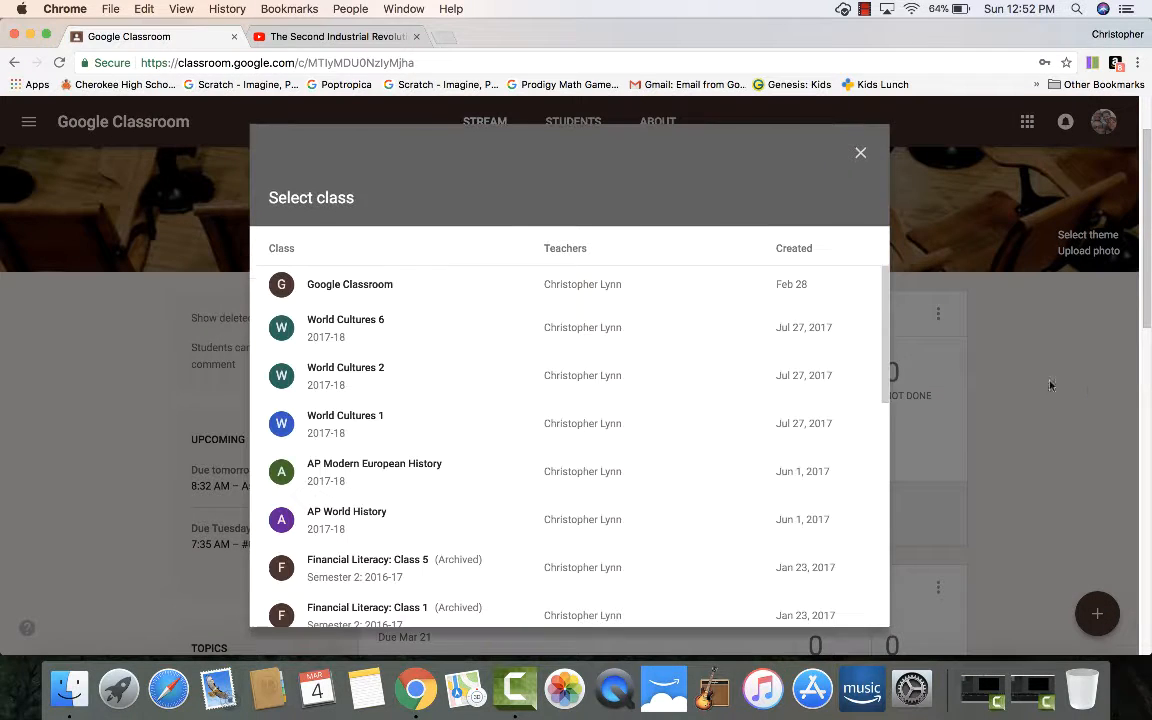
pyautogui.scroll(-5, 368, 363)
pyautogui.scroll(-5, 368, 363)
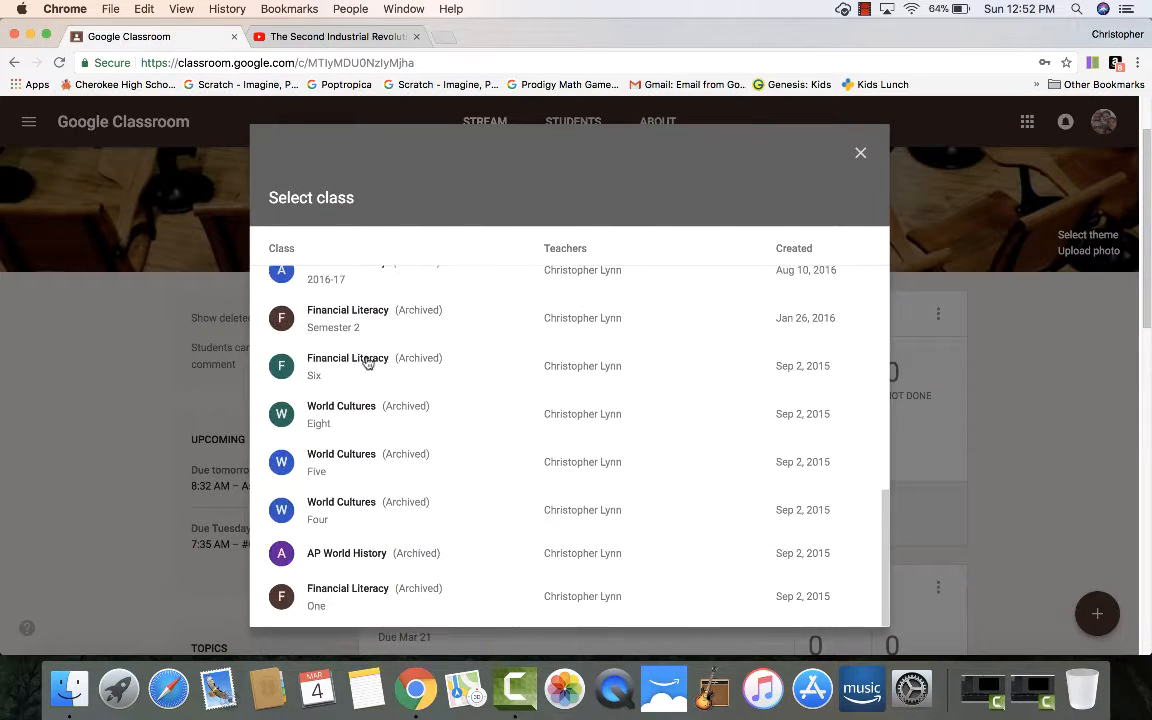
pyautogui.scroll(3, 368, 363)
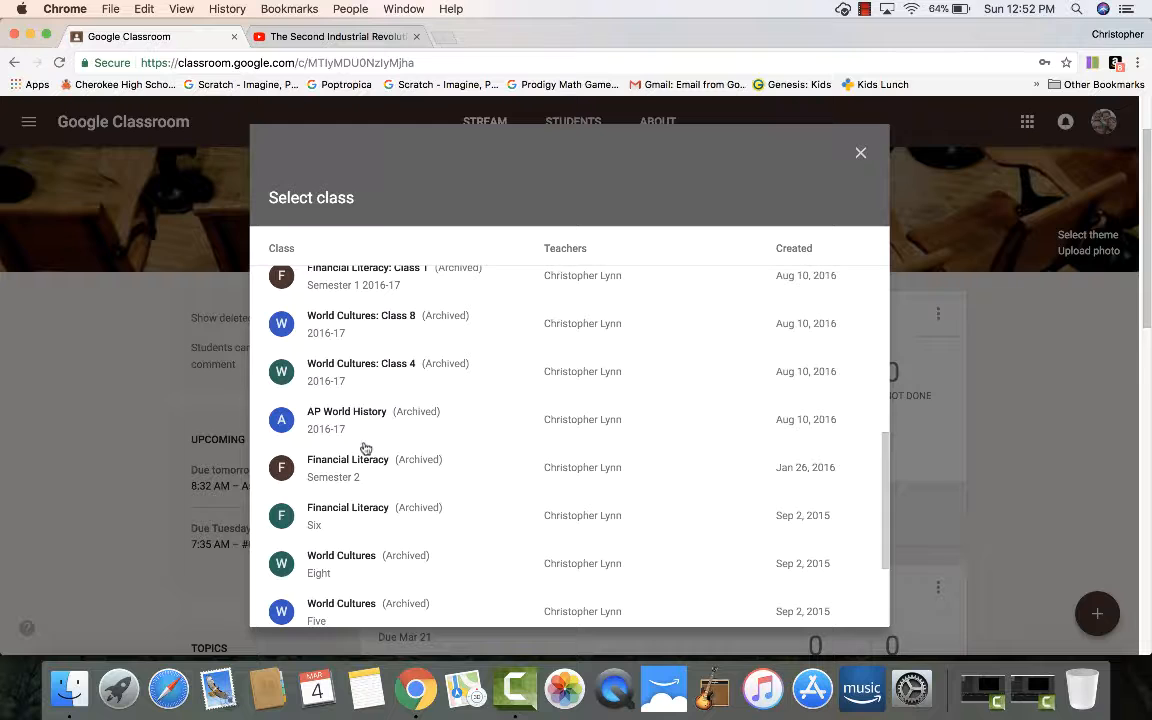
pyautogui.scroll(10, 378, 401)
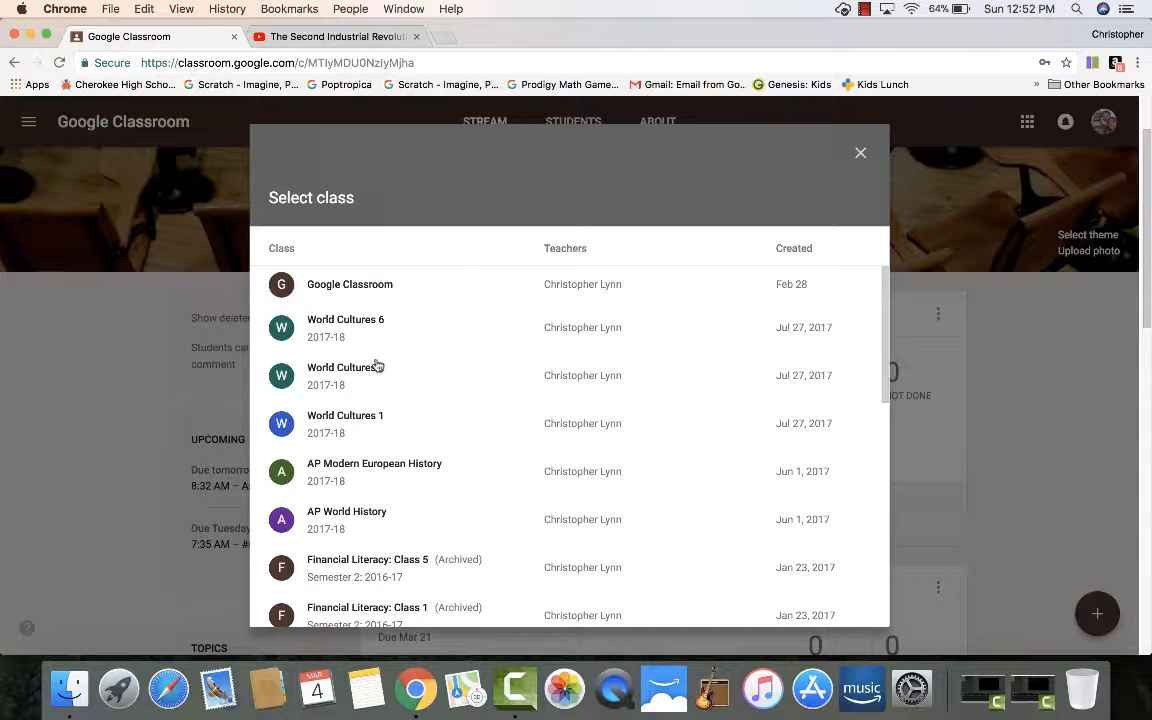
pyautogui.scroll(-5, 375, 404)
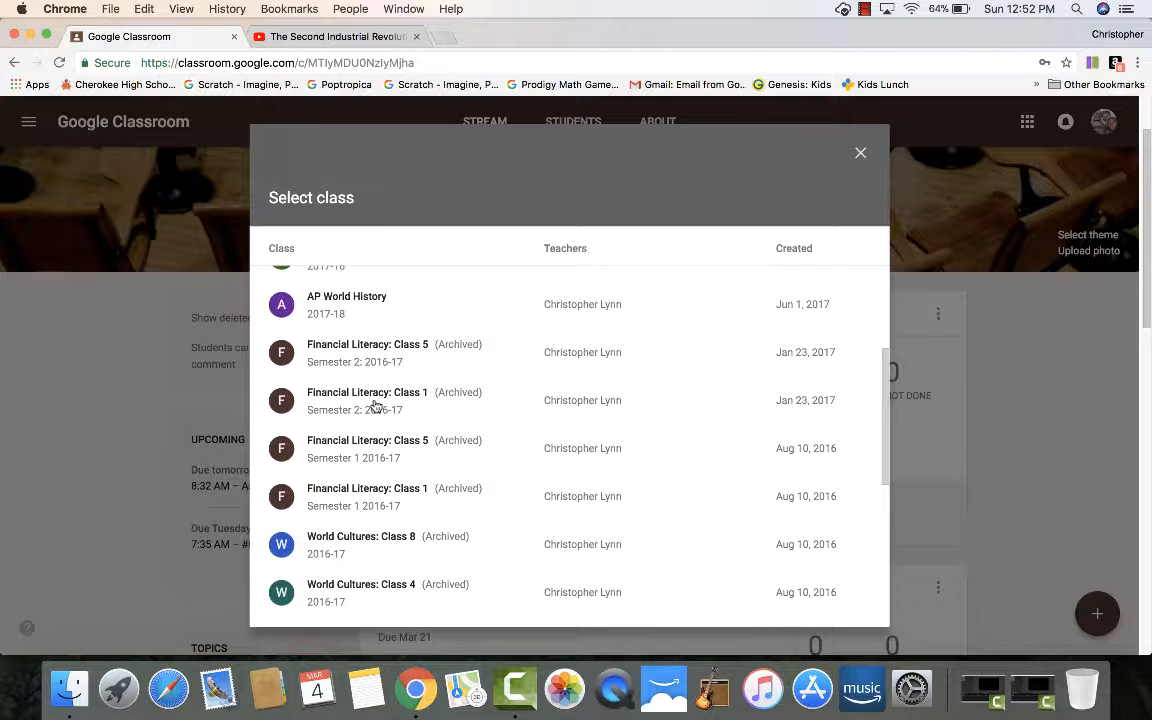
pyautogui.scroll(-4, 373, 404)
pyautogui.scroll(6, 373, 404)
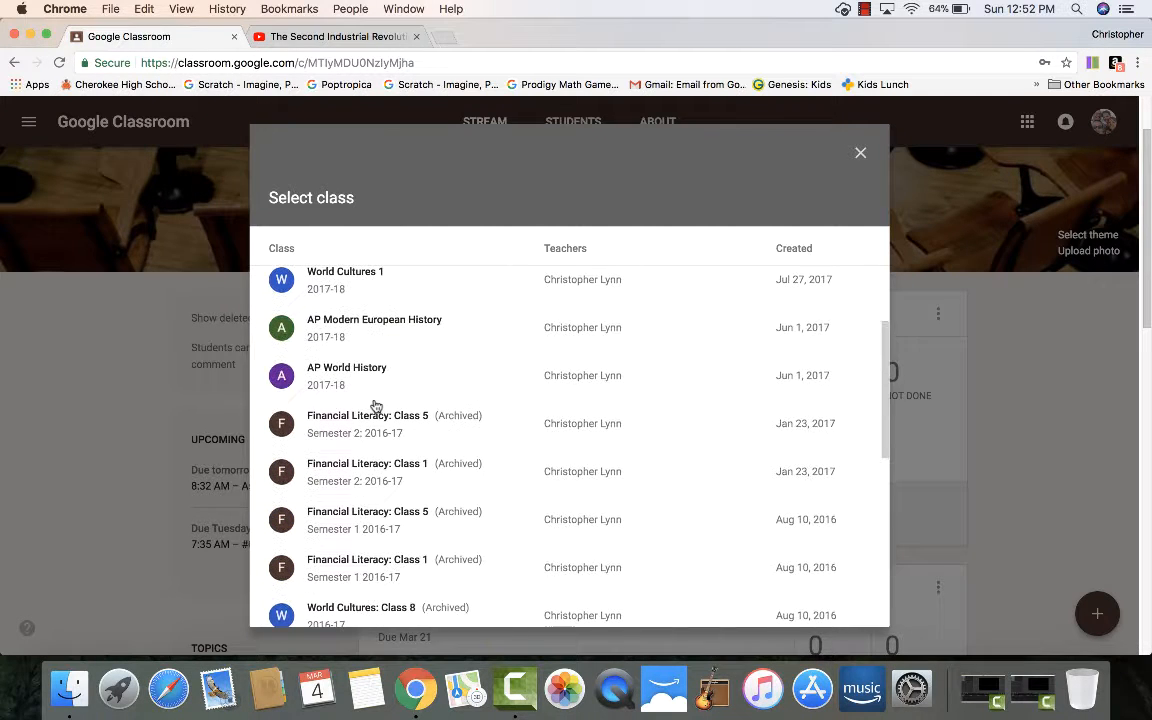
pyautogui.click(373, 388)
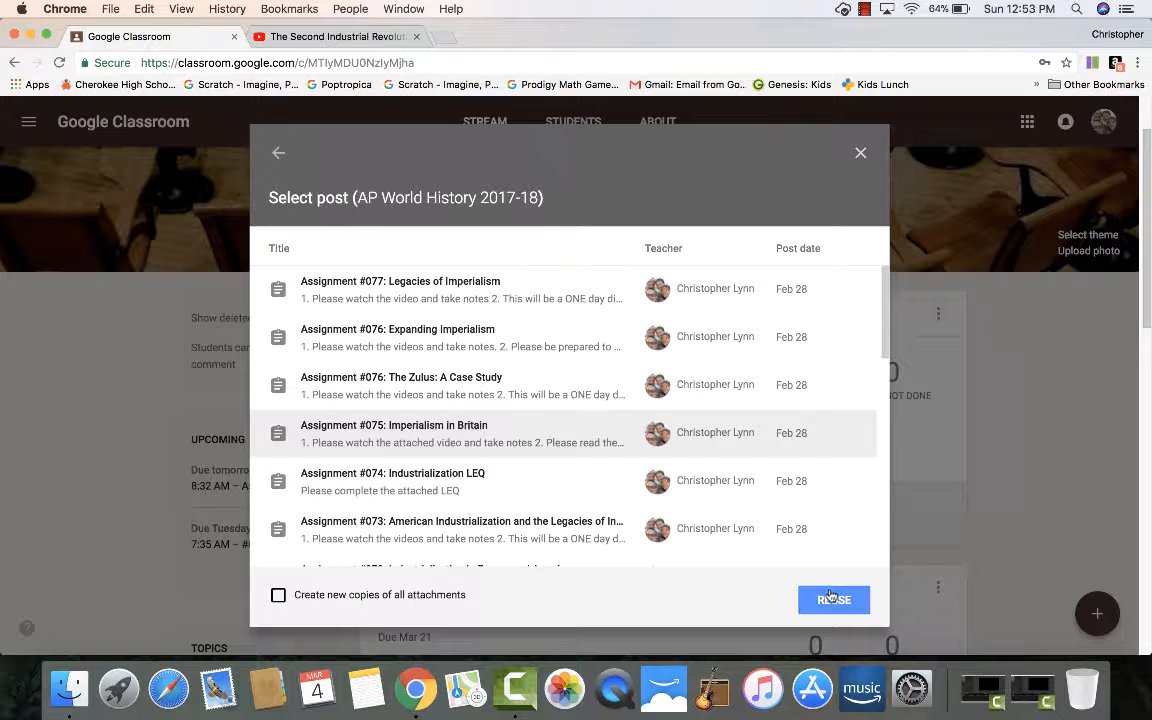
# Reuse "Assignment #075: Imperialism in Britain" with its video and PDF attachments, and assign it to all students in Google Classroom
pyautogui.click(828, 612)
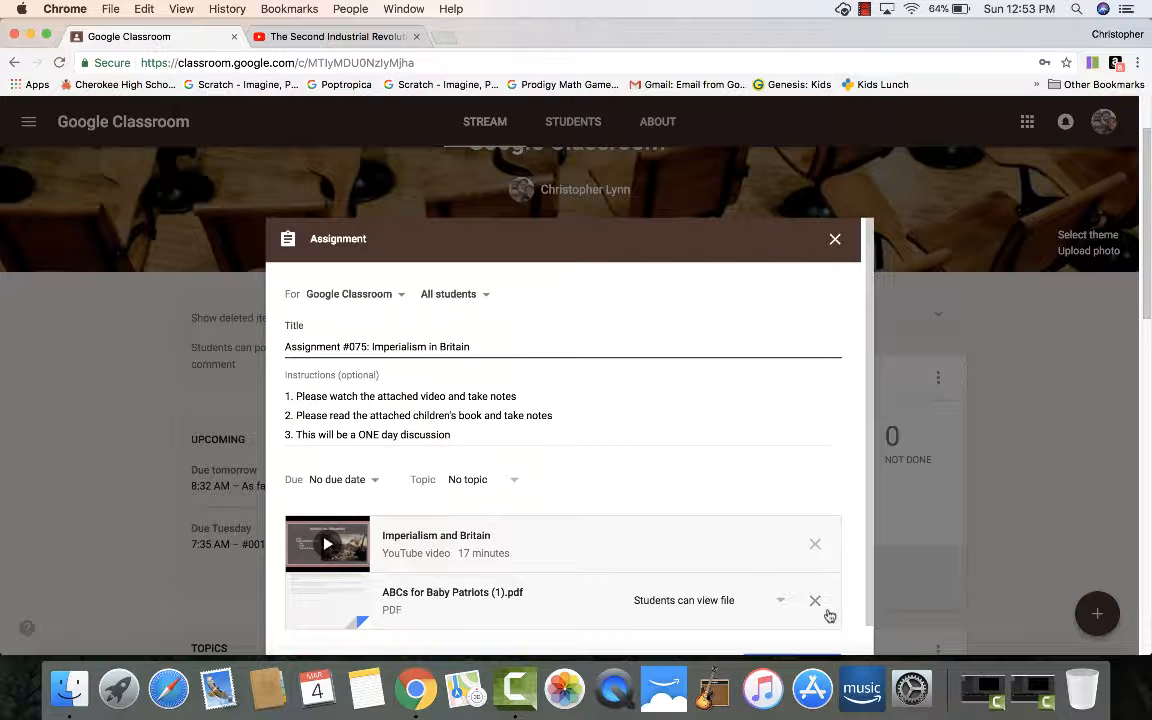
pyautogui.scroll(-3, 380, 419)
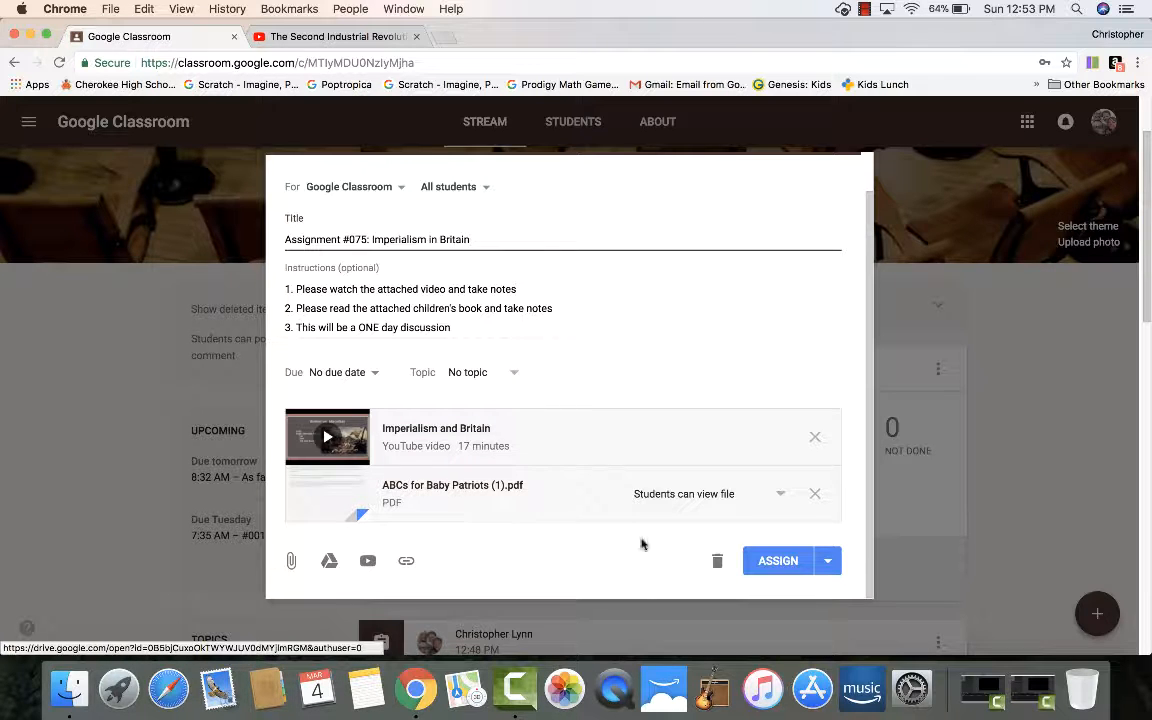
pyautogui.click(790, 576)
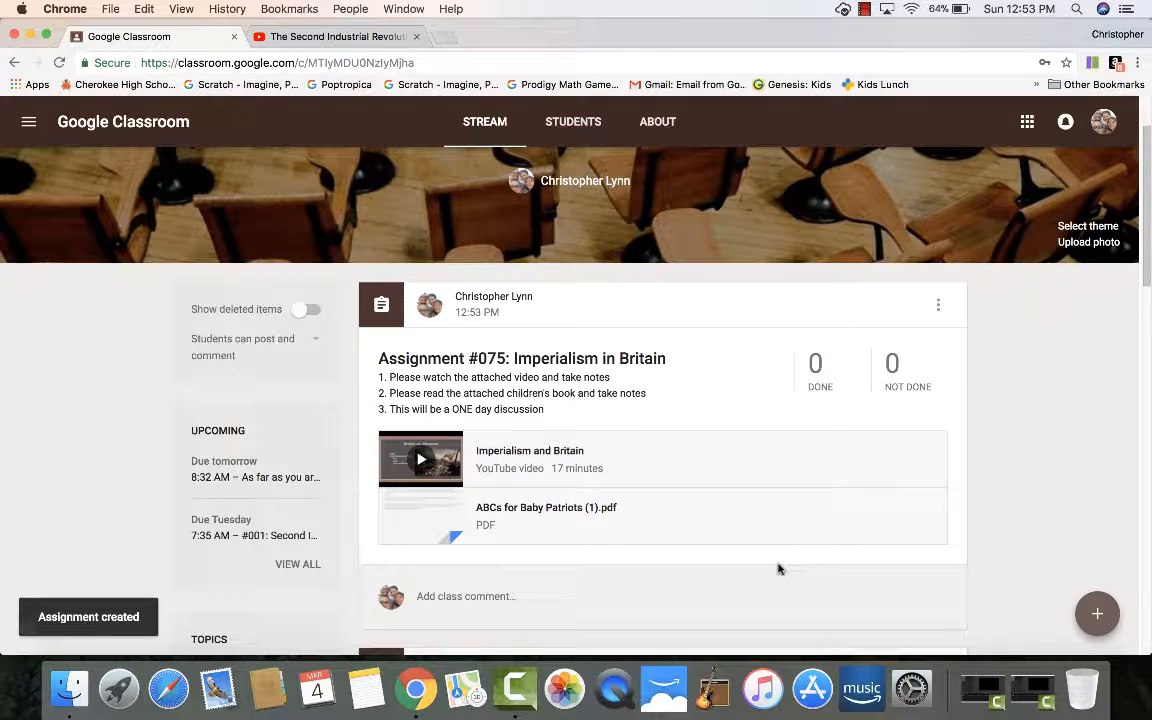
# View the student work page of the assignment "#001: Second Industrial Revolution" and return to the class stream
pyautogui.scroll(-5, 779, 568)
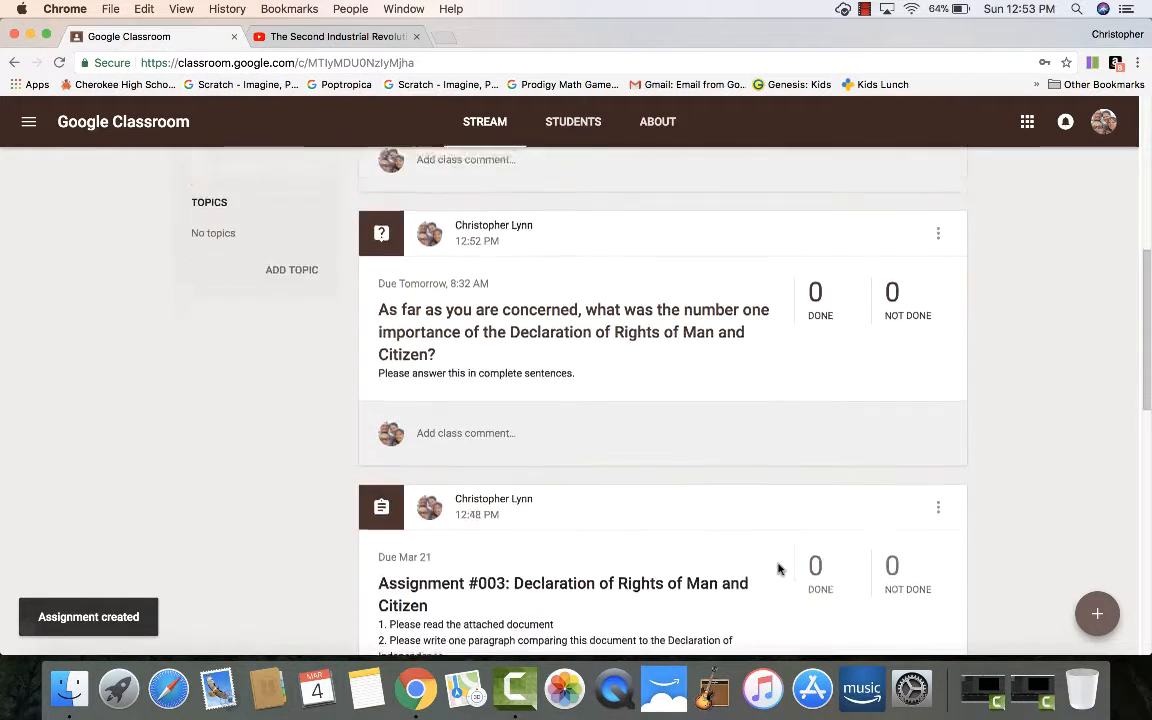
pyautogui.scroll(-3, 779, 568)
pyautogui.scroll(3, 779, 568)
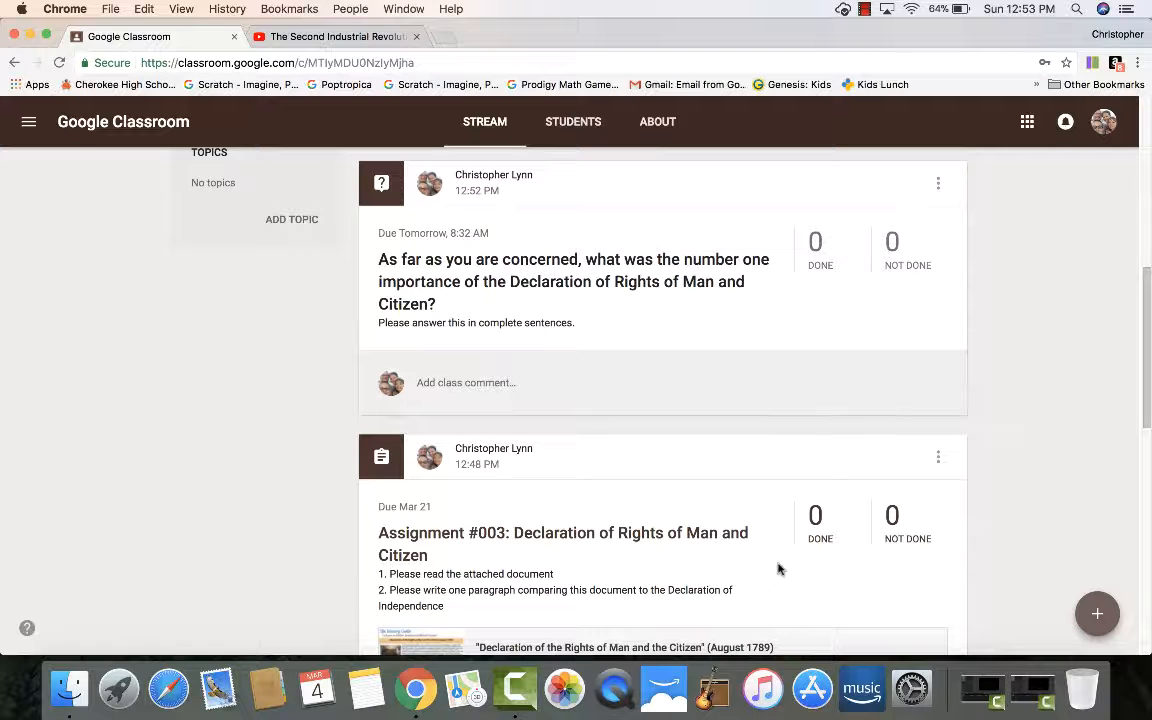
pyautogui.scroll(-10, 779, 569)
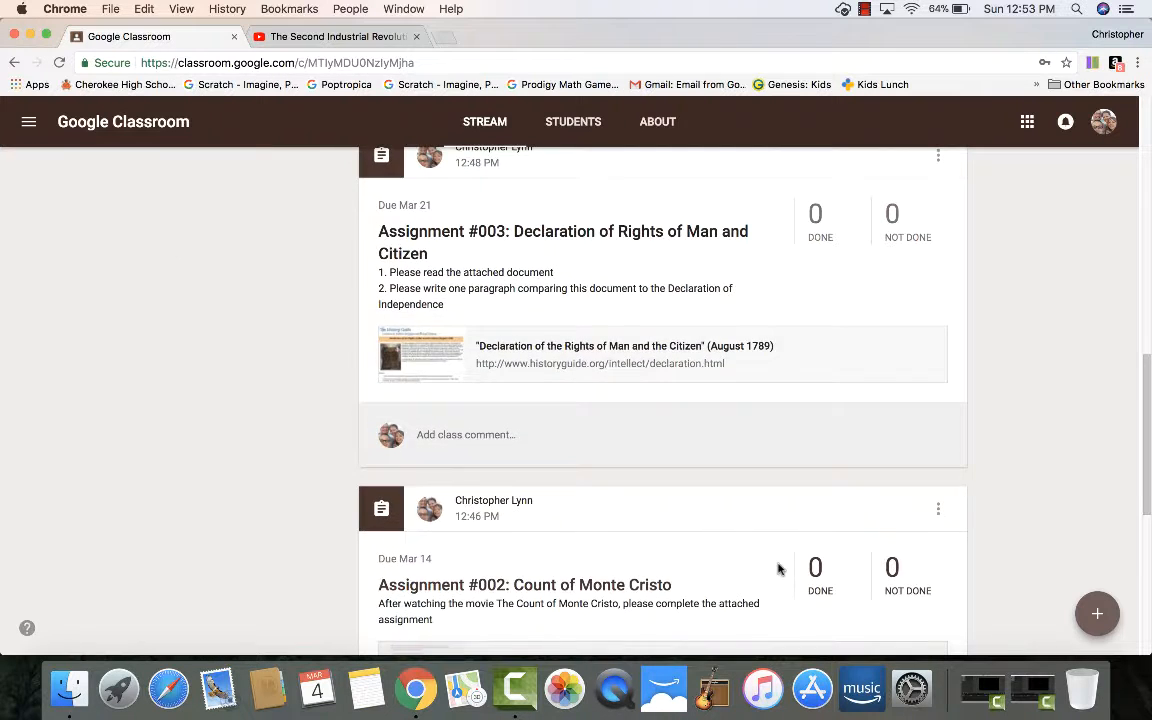
pyautogui.scroll(-2, 779, 569)
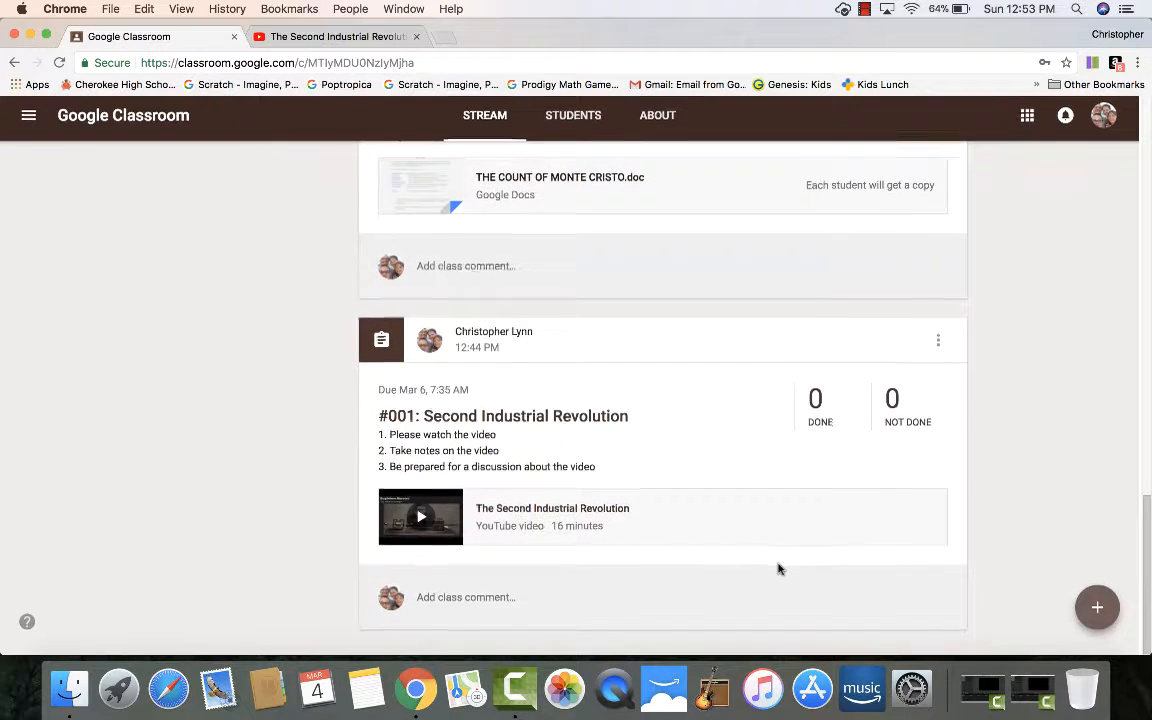
pyautogui.click(481, 423)
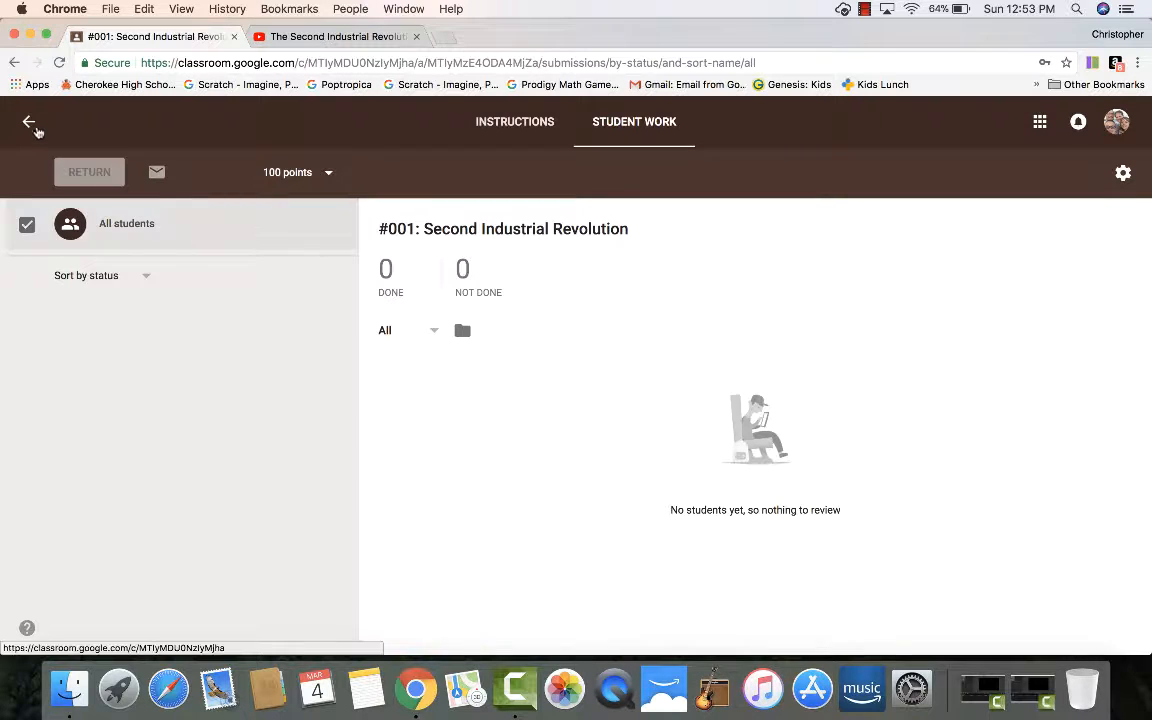
pyautogui.click(30, 123)
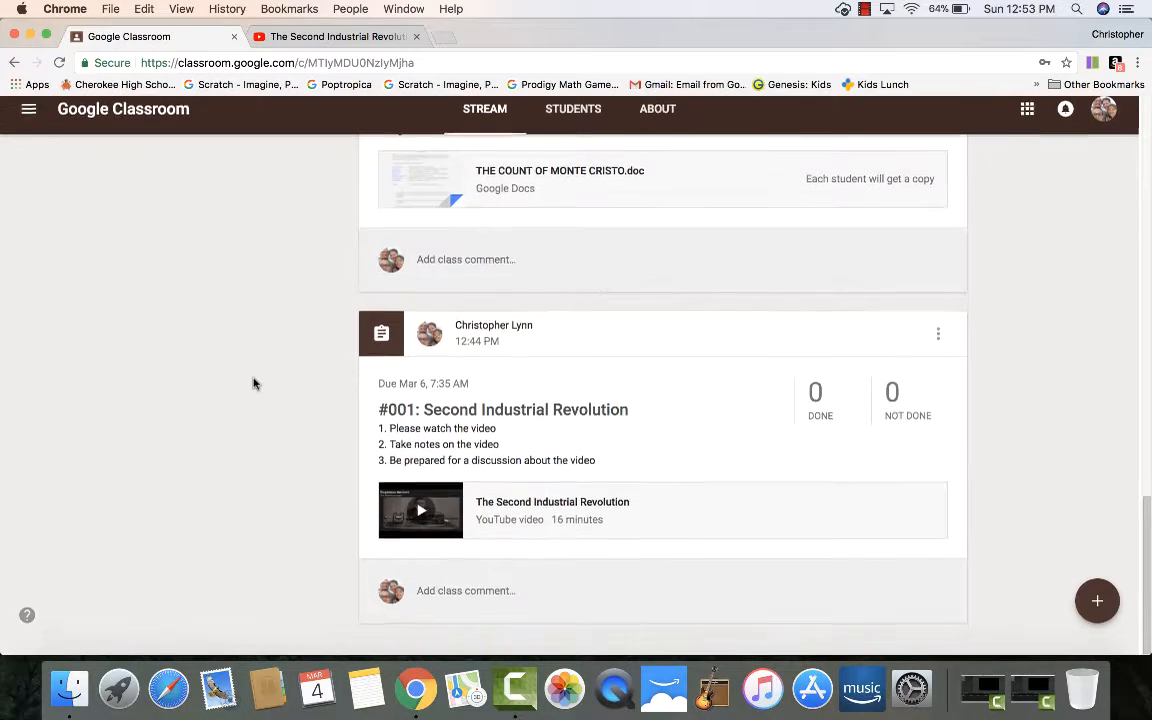
# Review the assignments and the question posted in the class stream, from the oldest post to the newest
pyautogui.scroll(3, 253, 380)
pyautogui.scroll(3, 253, 383)
pyautogui.scroll(-5, 253, 383)
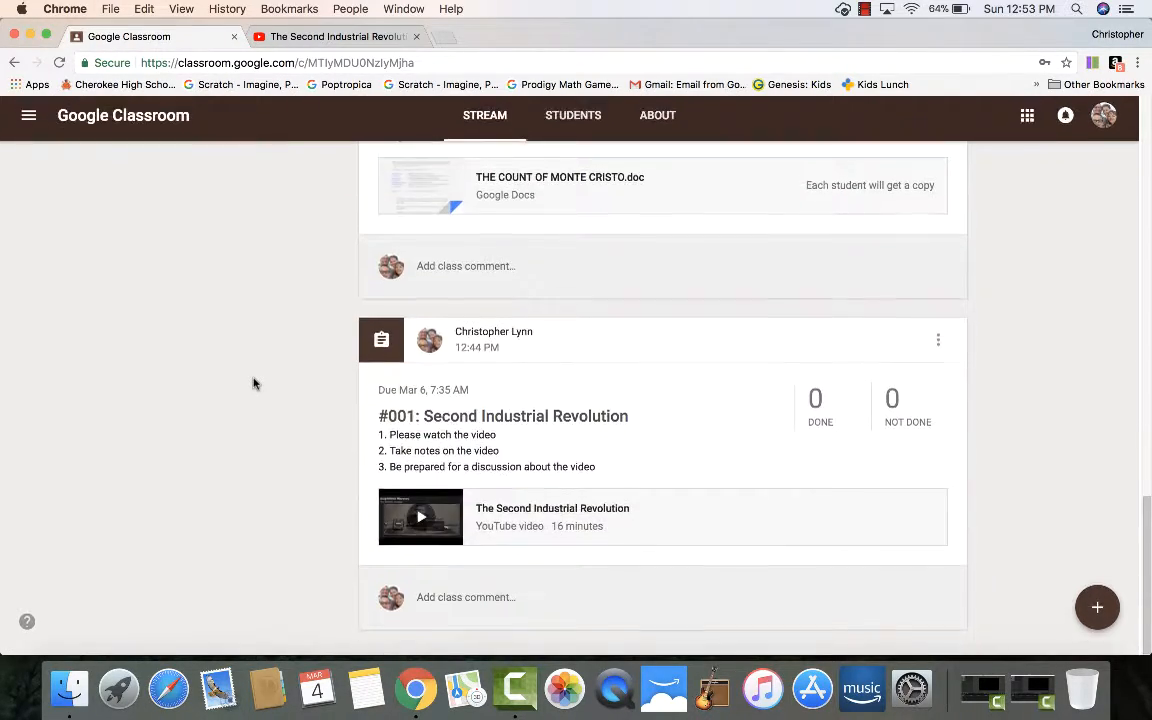
pyautogui.scroll(4, 253, 383)
pyautogui.scroll(10, 253, 383)
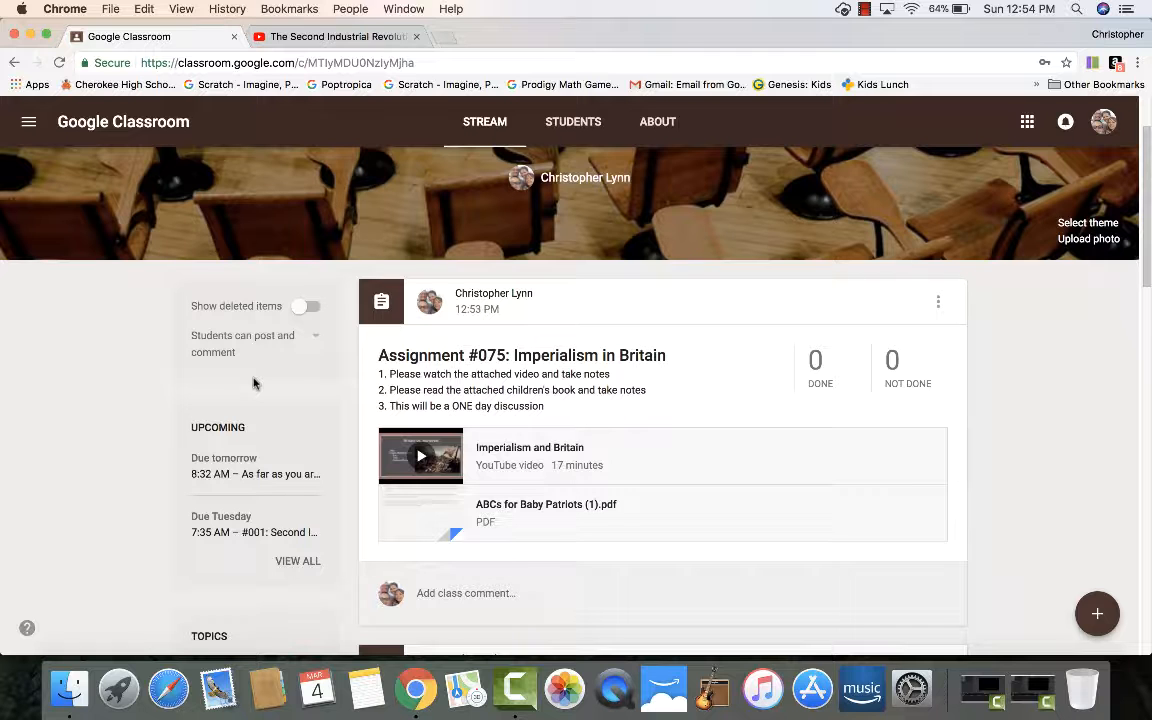
pyautogui.scroll(-2, 253, 383)
pyautogui.scroll(4, 253, 383)
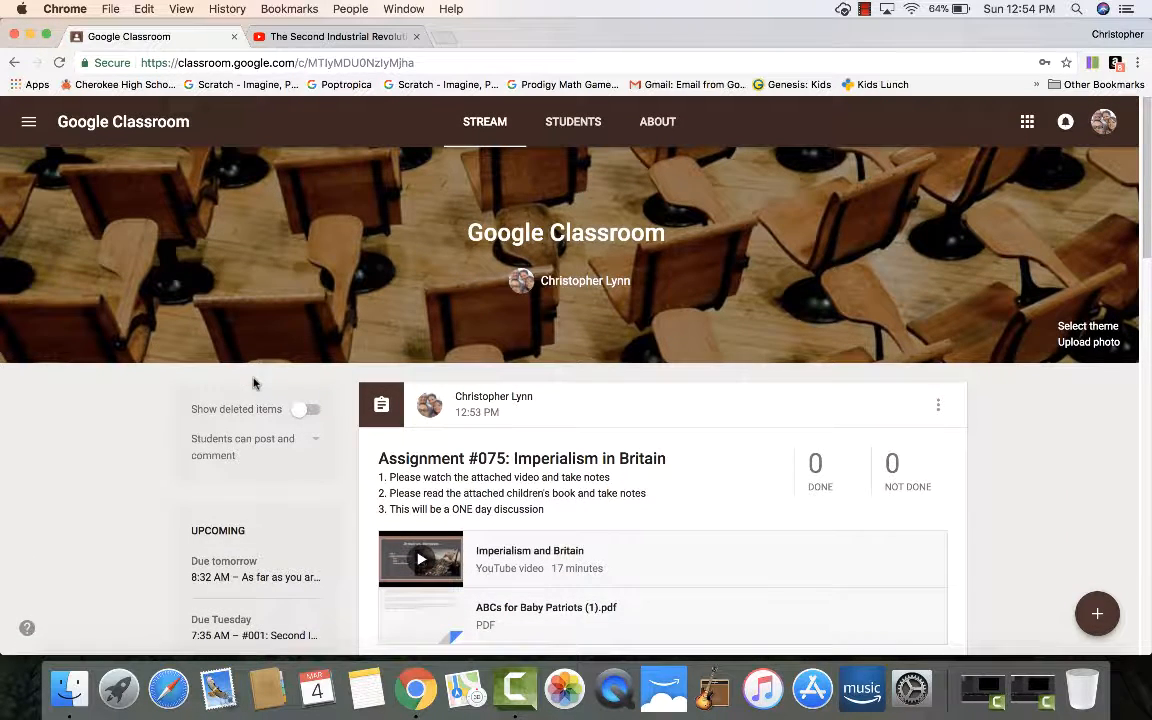
pyautogui.scroll(-1, 253, 383)
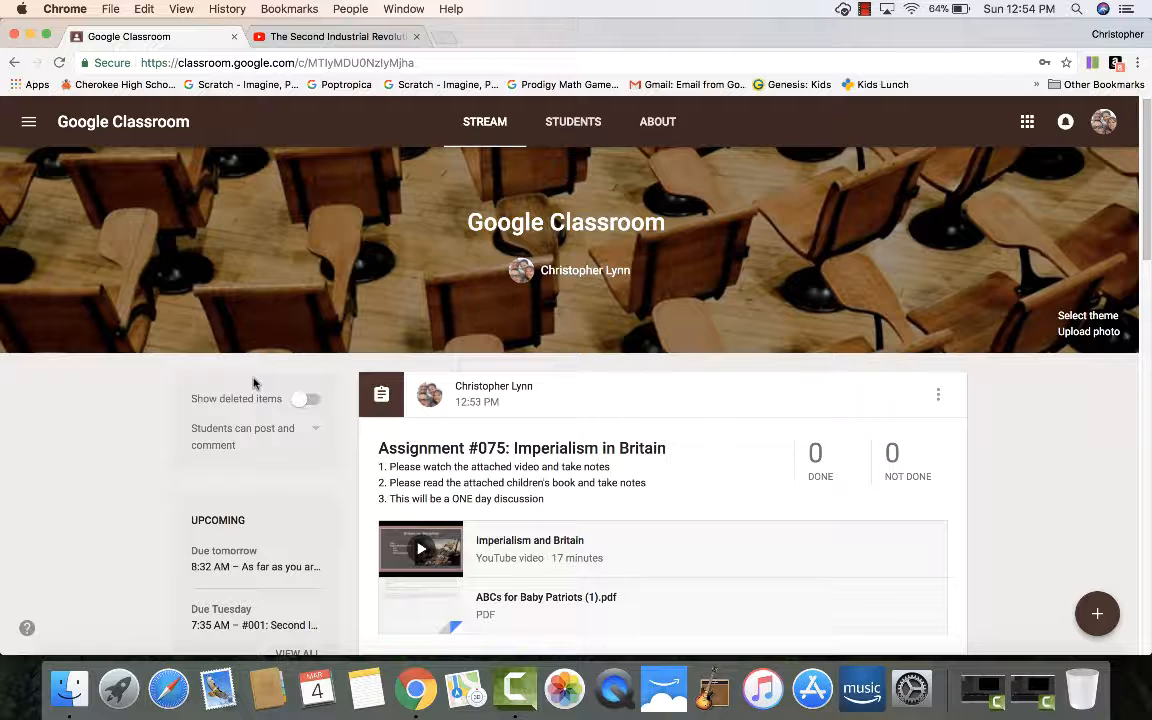
pyautogui.scroll(1, 253, 383)
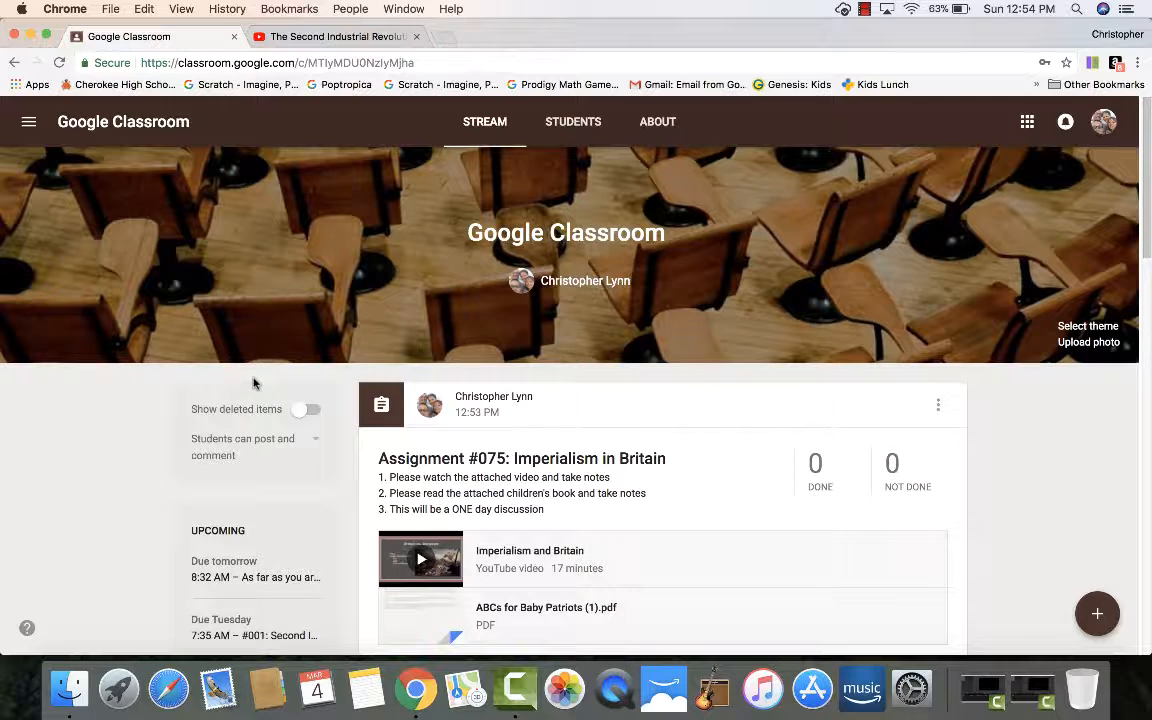
pyautogui.scroll(-6, 532, 419)
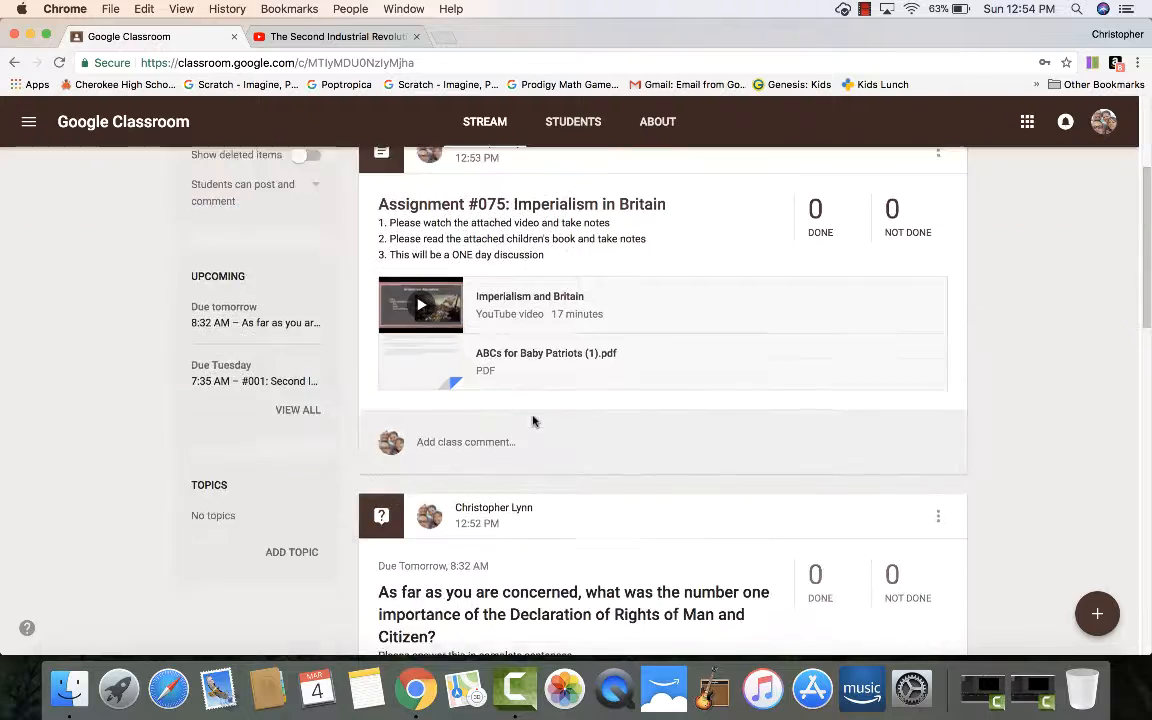
pyautogui.scroll(7, 533, 413)
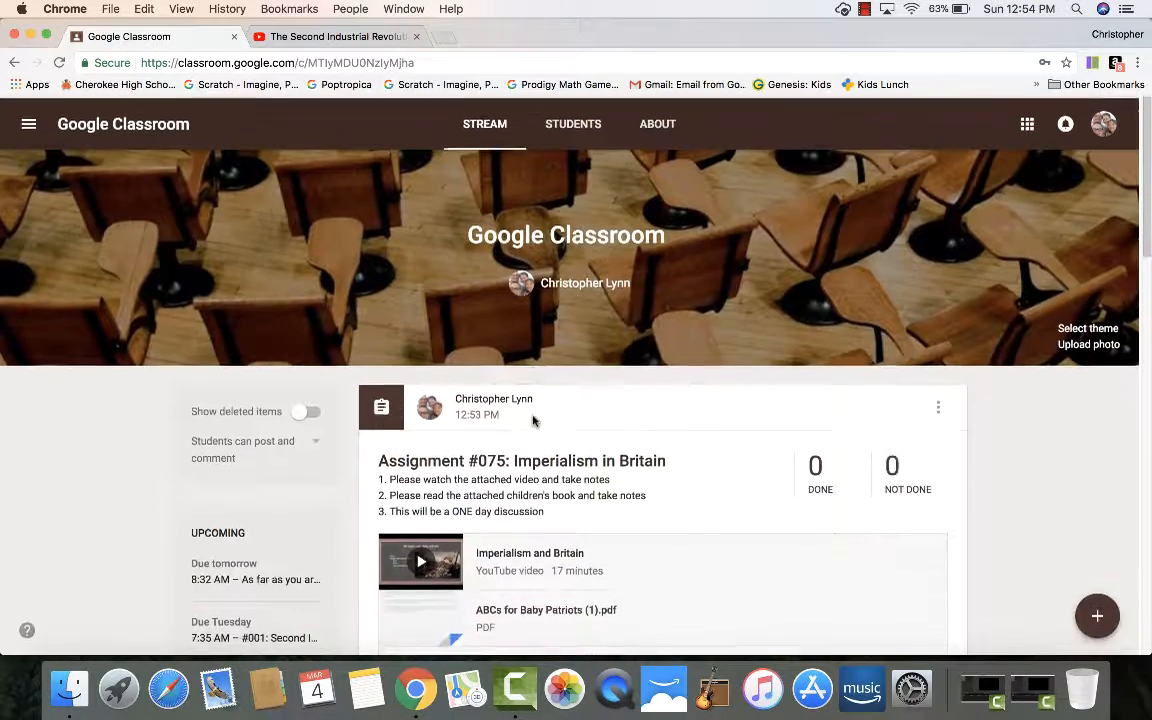